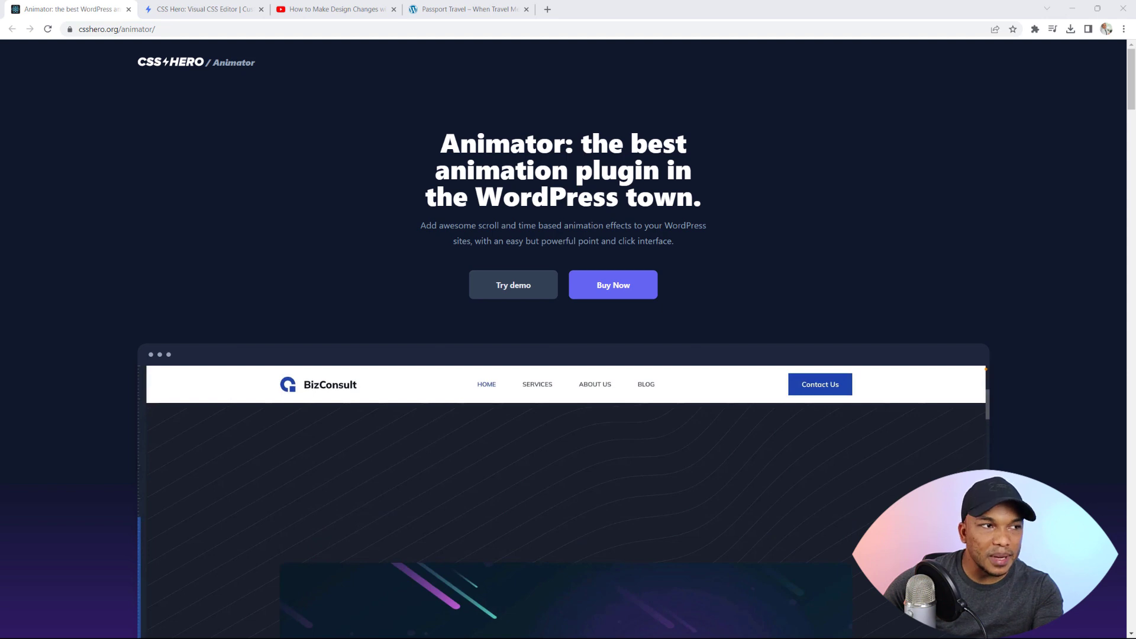
Look over the CSS Hero site and the CSS Hero full tutorial video, finishing on the Animator plugin page
left_click(217, 7)
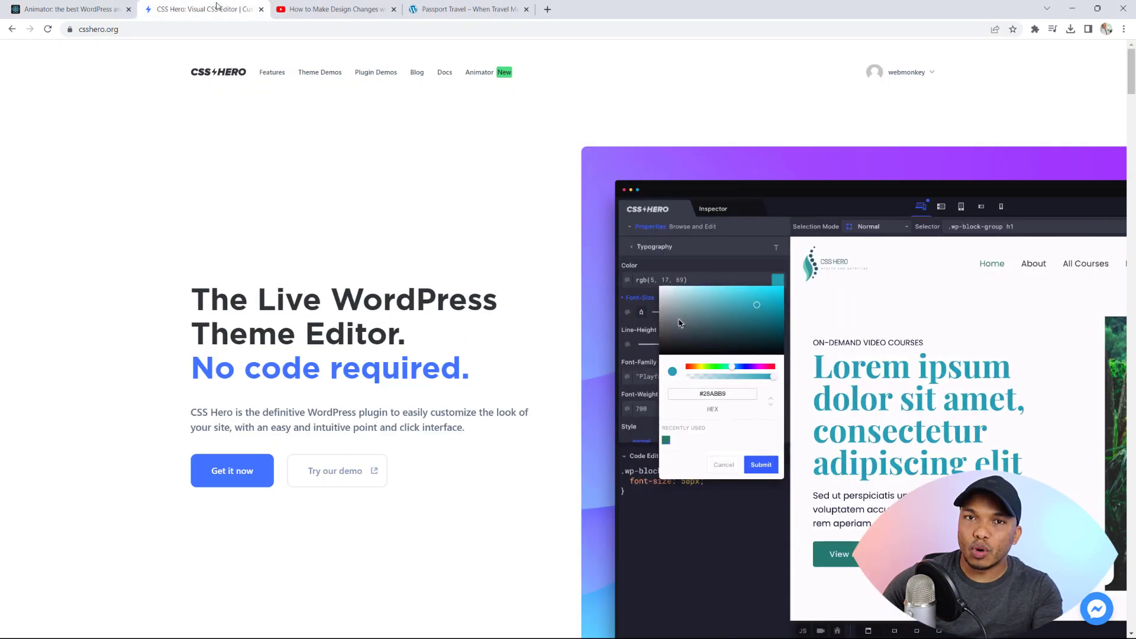
left_click(317, 4)
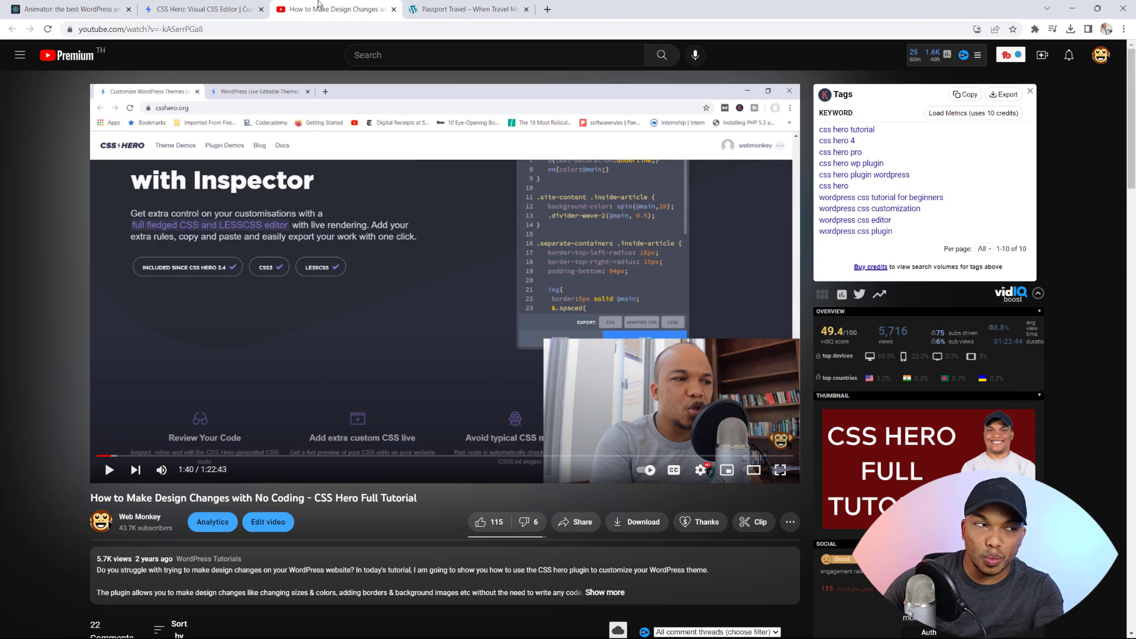
left_click(228, 6)
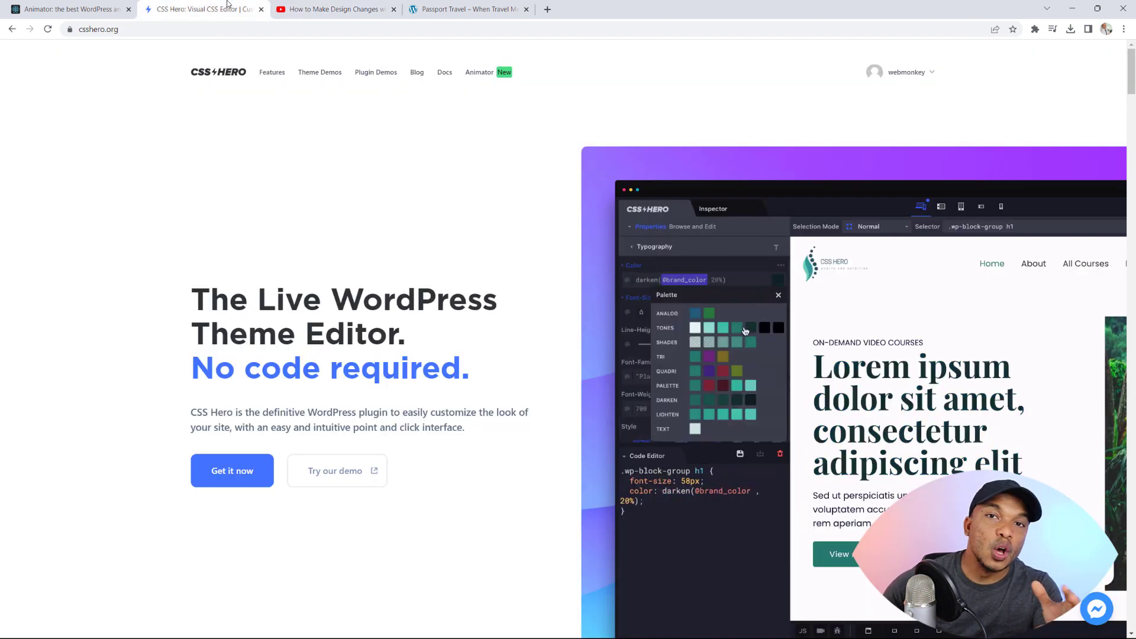
left_click(25, 4)
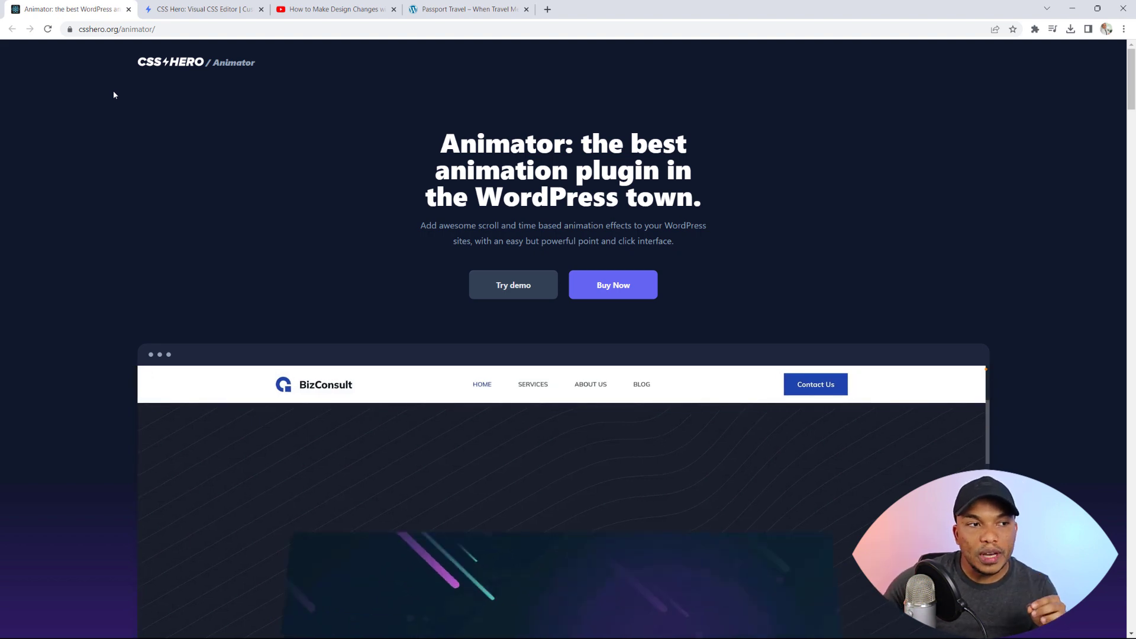
Examine the scroll animations on the Passport Travel homepage and the header of its Articles page while scrolling
left_click(470, 10)
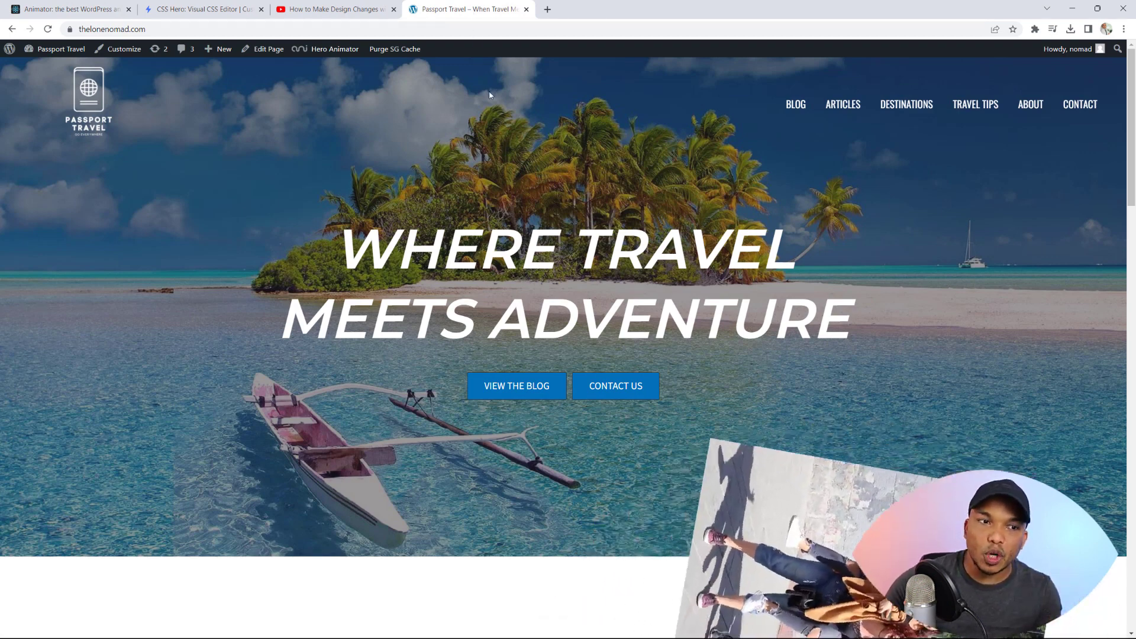
scroll(629, 127, "down", 4)
scroll(630, 131, "down", 1)
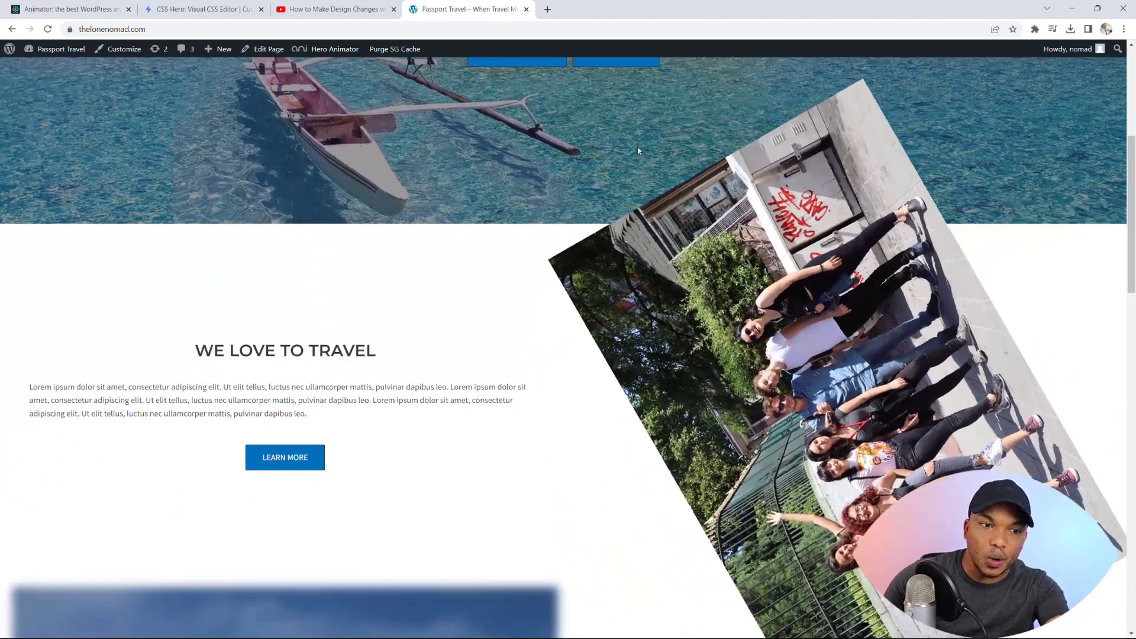
scroll(689, 193, "down", 1)
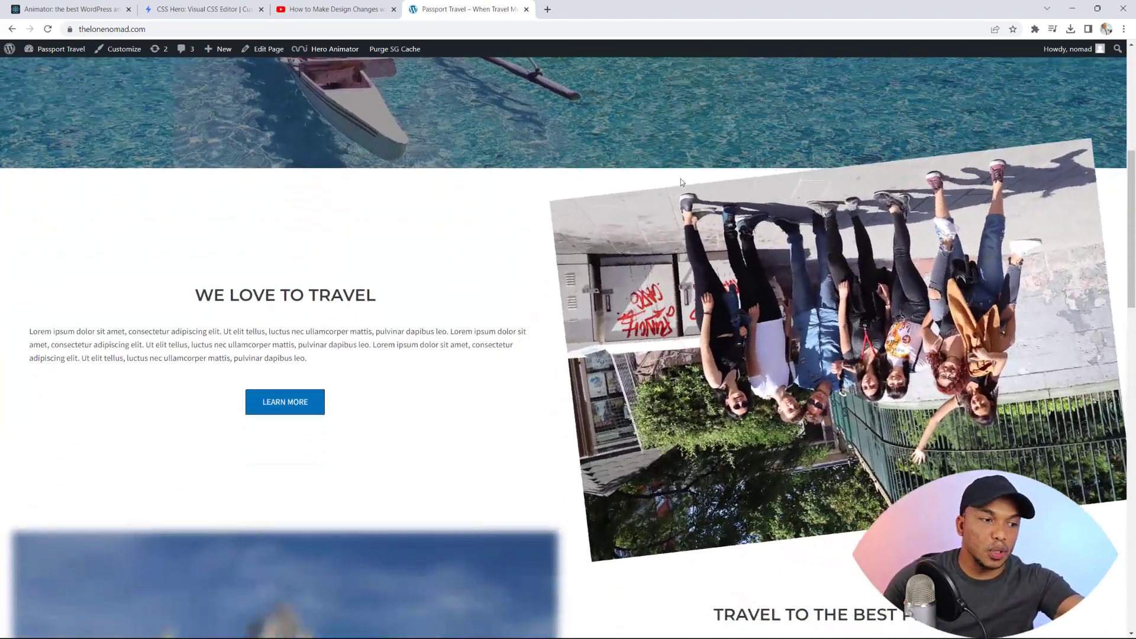
scroll(680, 181, "down", 5)
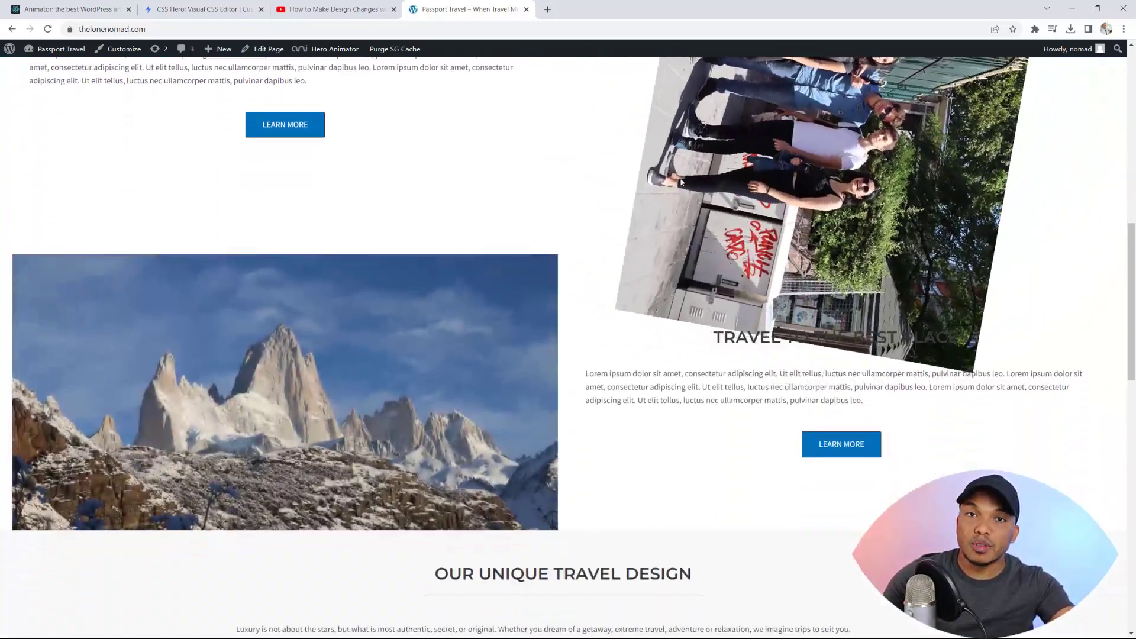
scroll(680, 183, "down", 2)
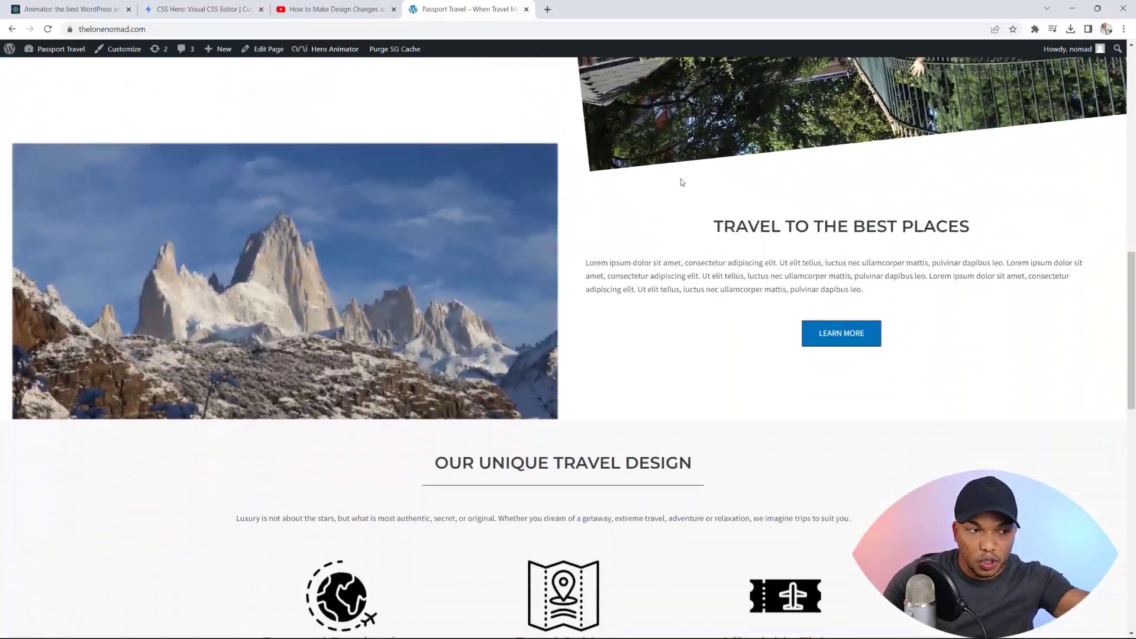
scroll(681, 181, "down", 2)
scroll(681, 178, "down", 1)
scroll(681, 179, "down", 1)
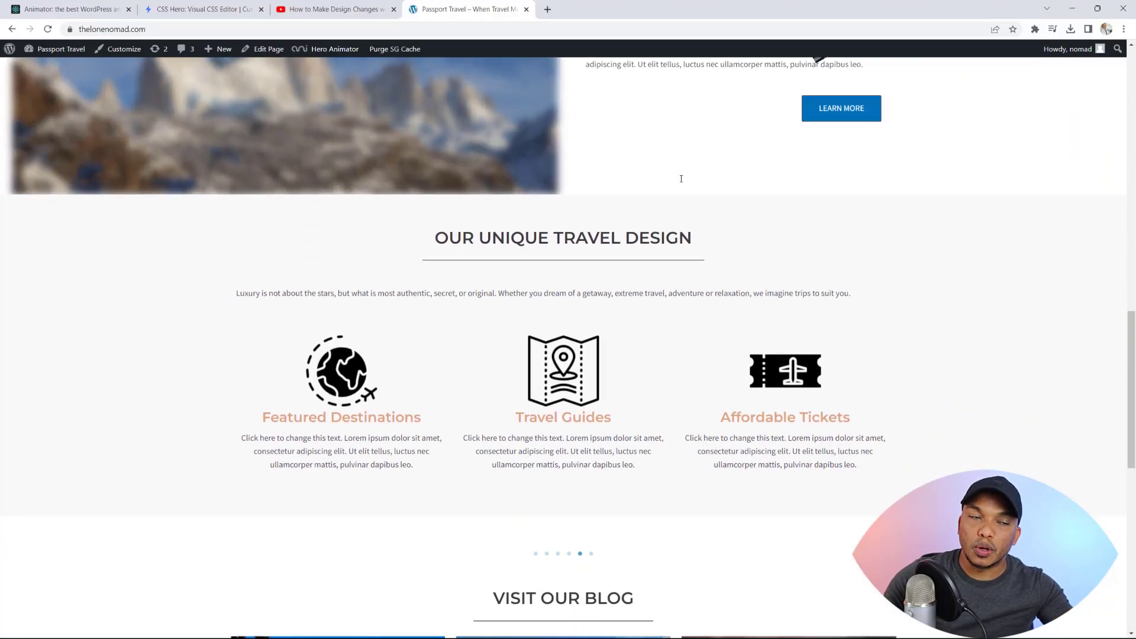
scroll(682, 178, "up", 6)
scroll(682, 175, "up", 10)
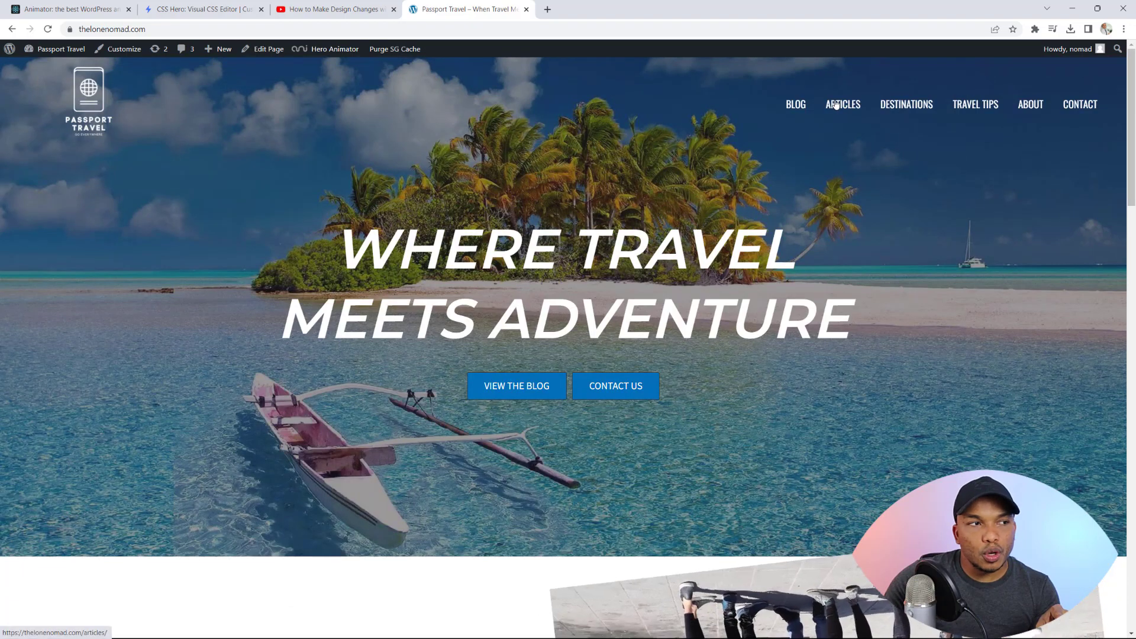
left_click(835, 105)
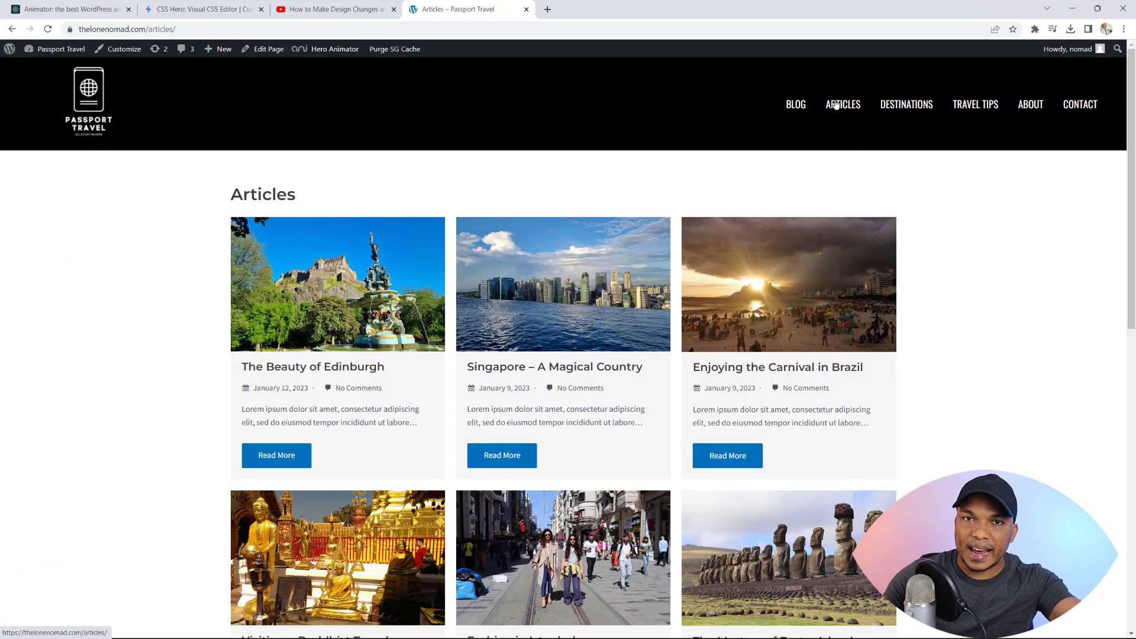
scroll(836, 128, "down", 4)
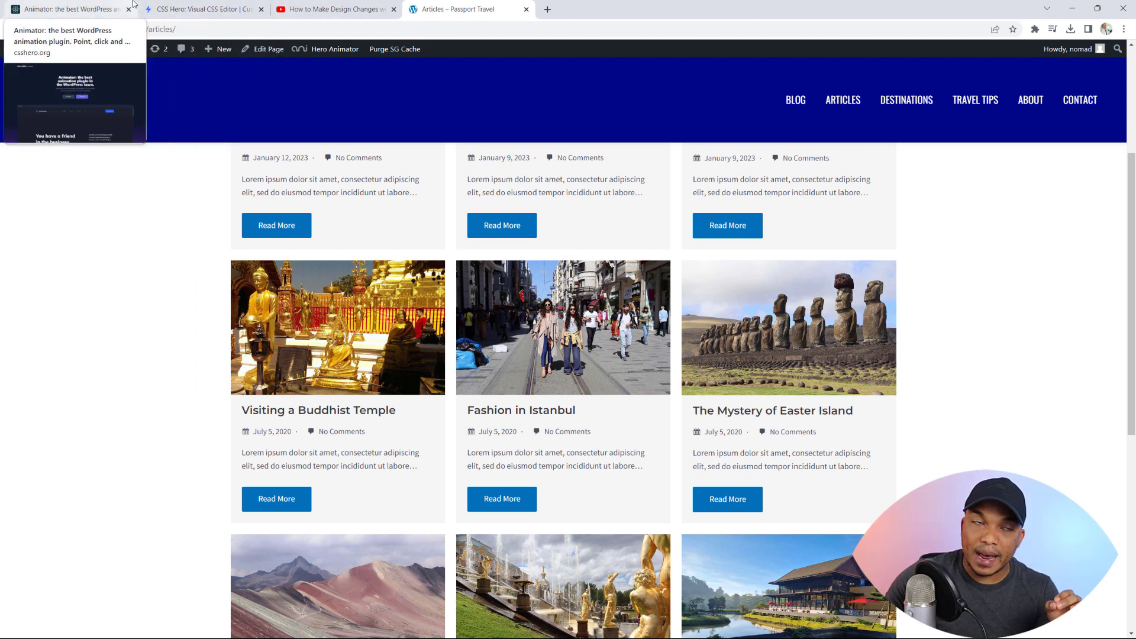
Go to the purchase offer on the Animator plugin page
left_click(107, 6)
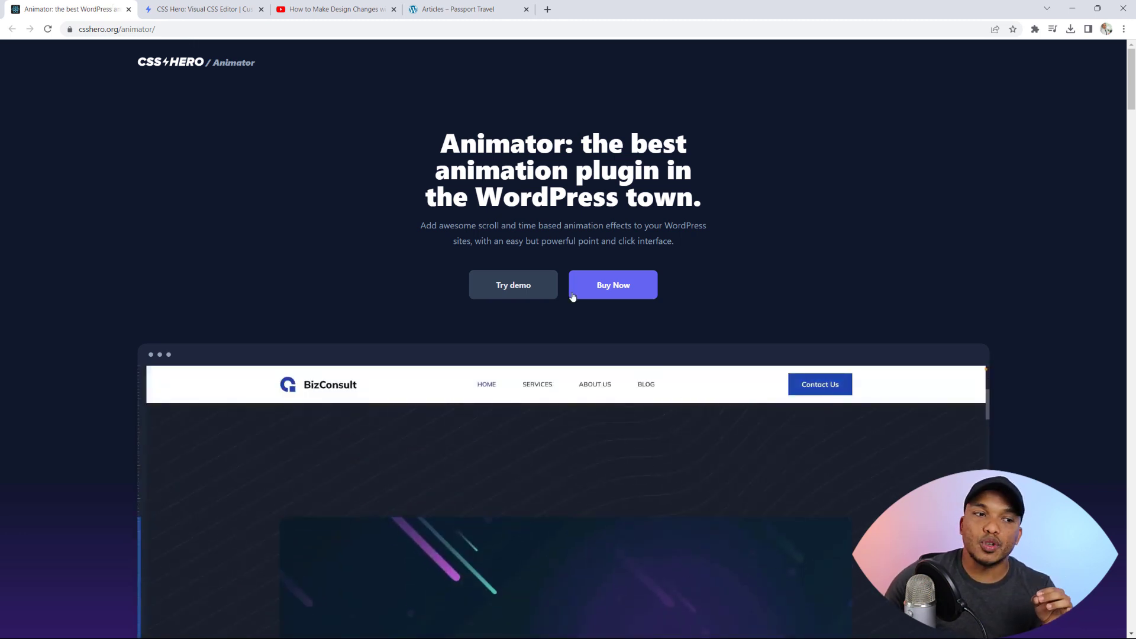
left_click(638, 297)
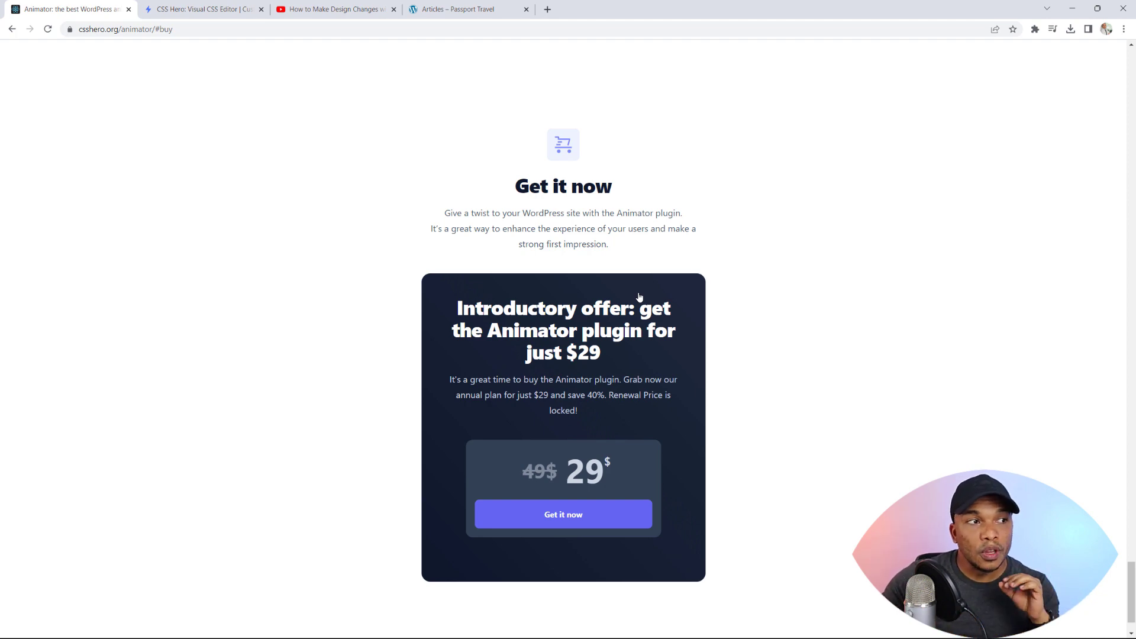
Return to the Passport Travel homepage and open it in the Hero Animator editor
left_click(451, 9)
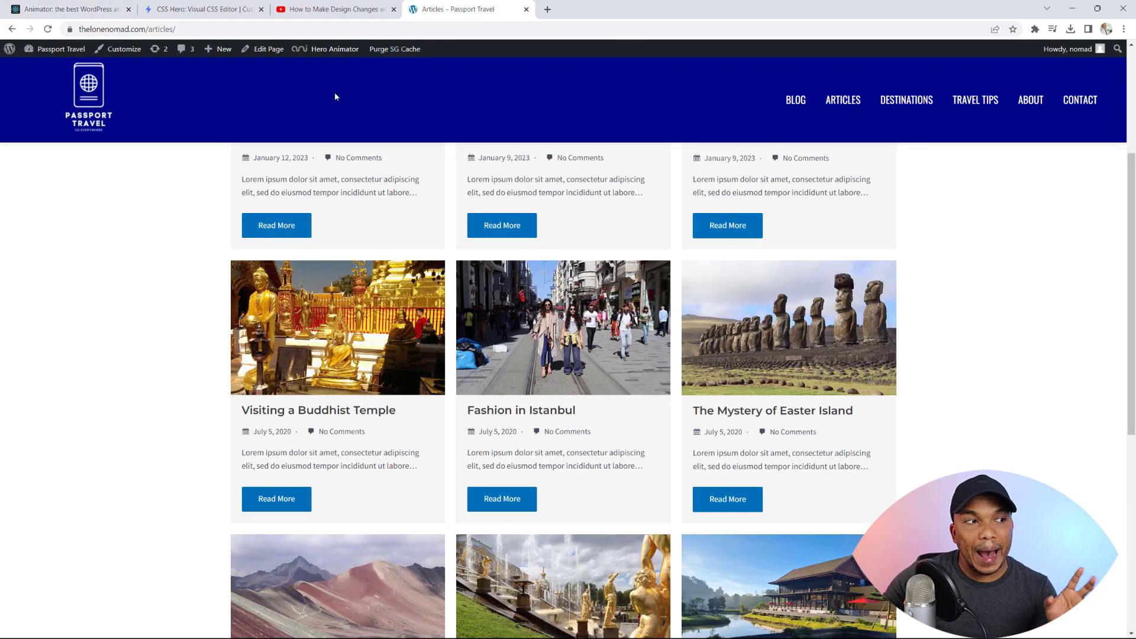
scroll(291, 139, "up", 3)
scroll(290, 139, "up", 1)
left_click(114, 118)
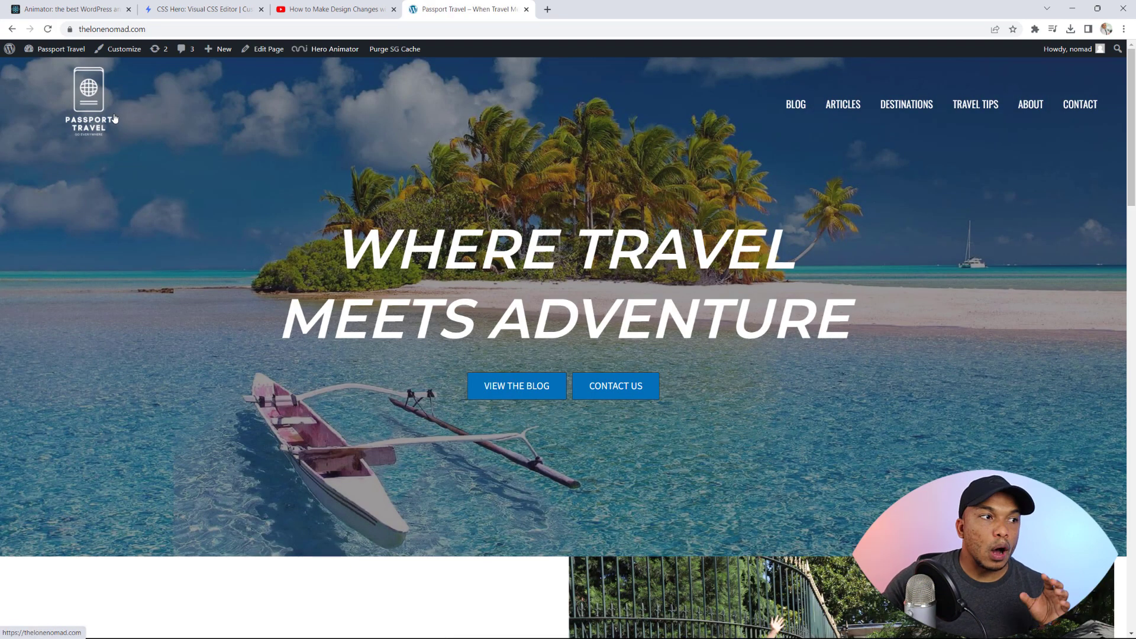
left_click(325, 48)
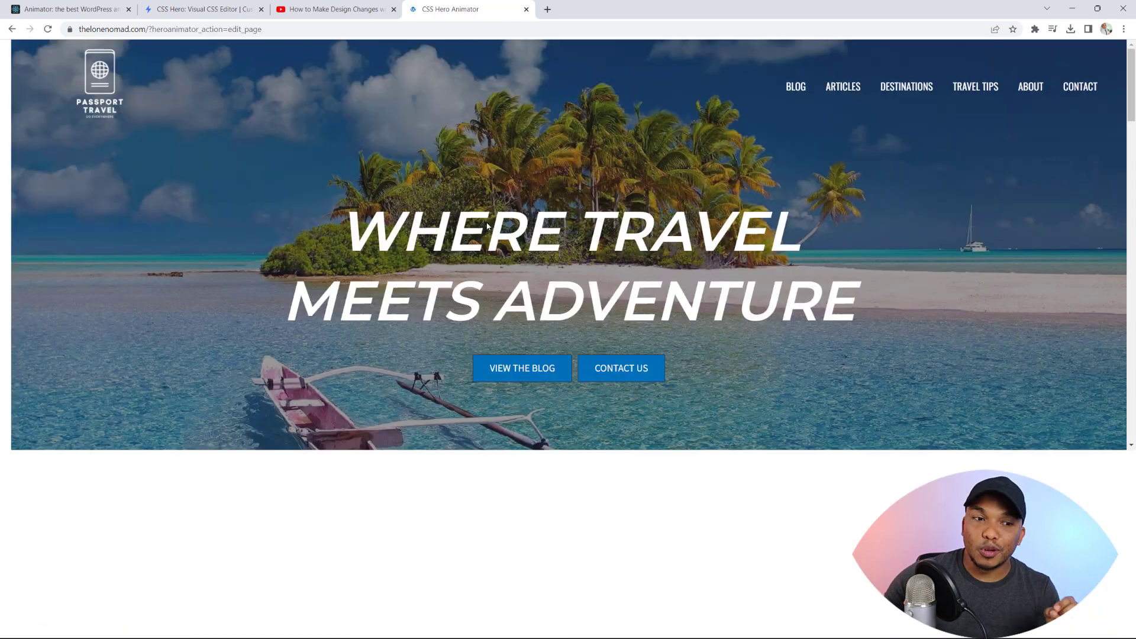
scroll(550, 307, "down", 3)
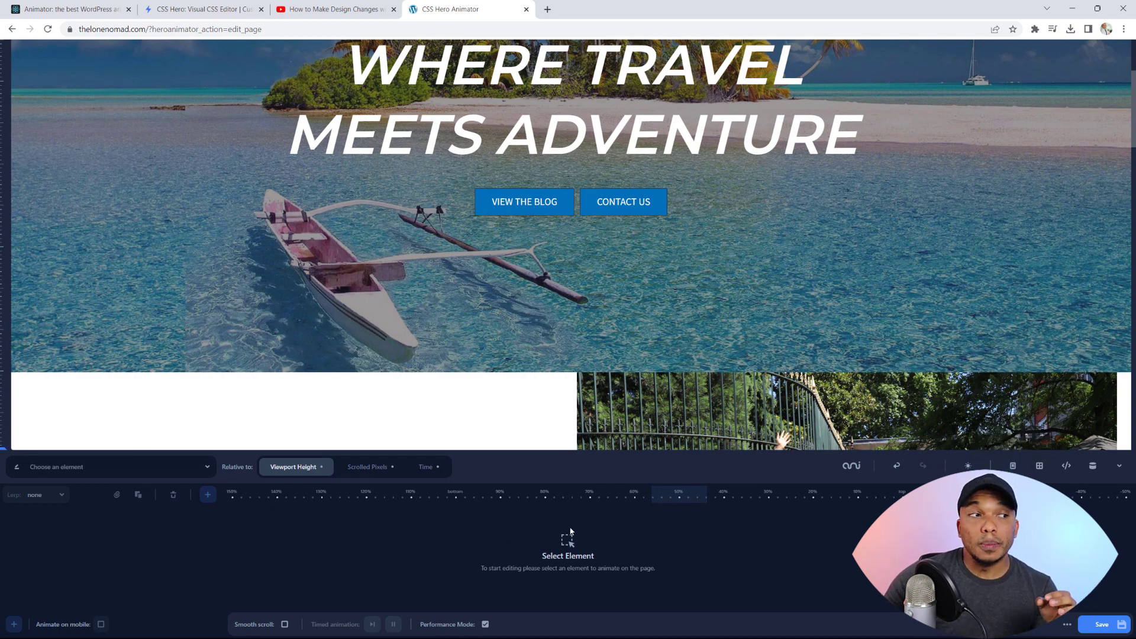
Activate the CSS Hero Animator plugin by requesting its license for the site, and close the activation page
left_click(75, 5)
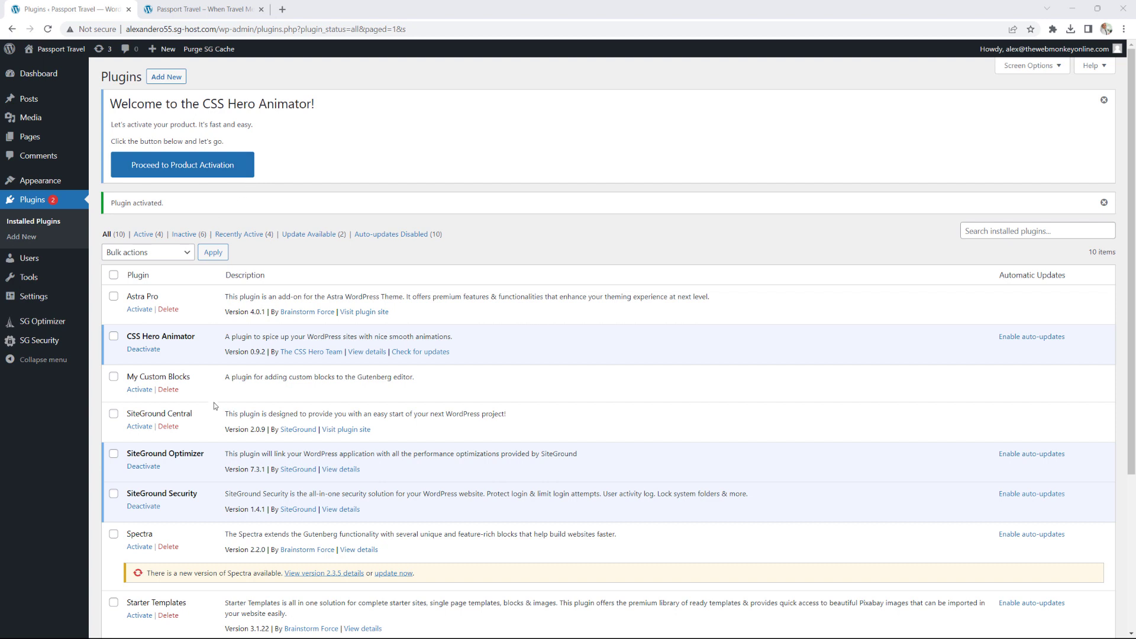
left_click(195, 167)
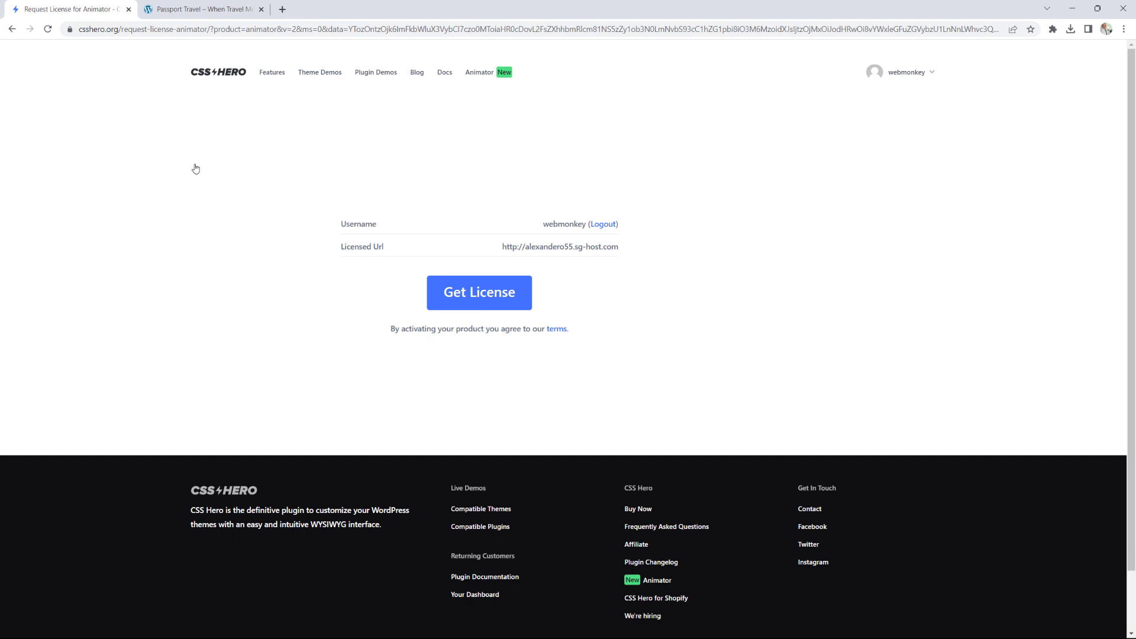
left_click(497, 294)
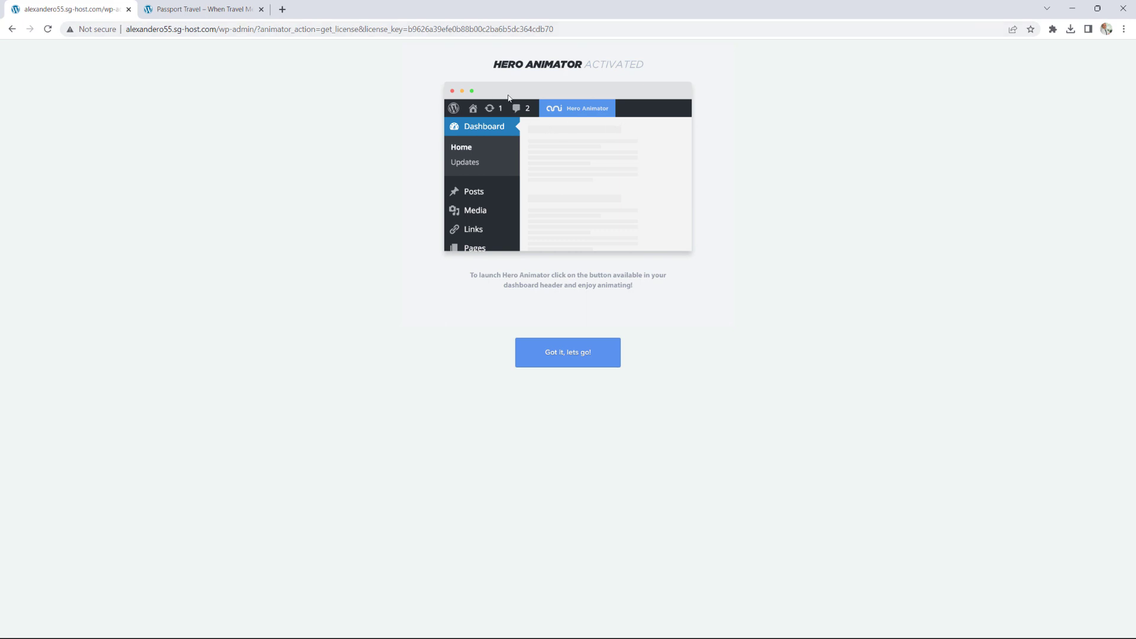
left_click(128, 9)
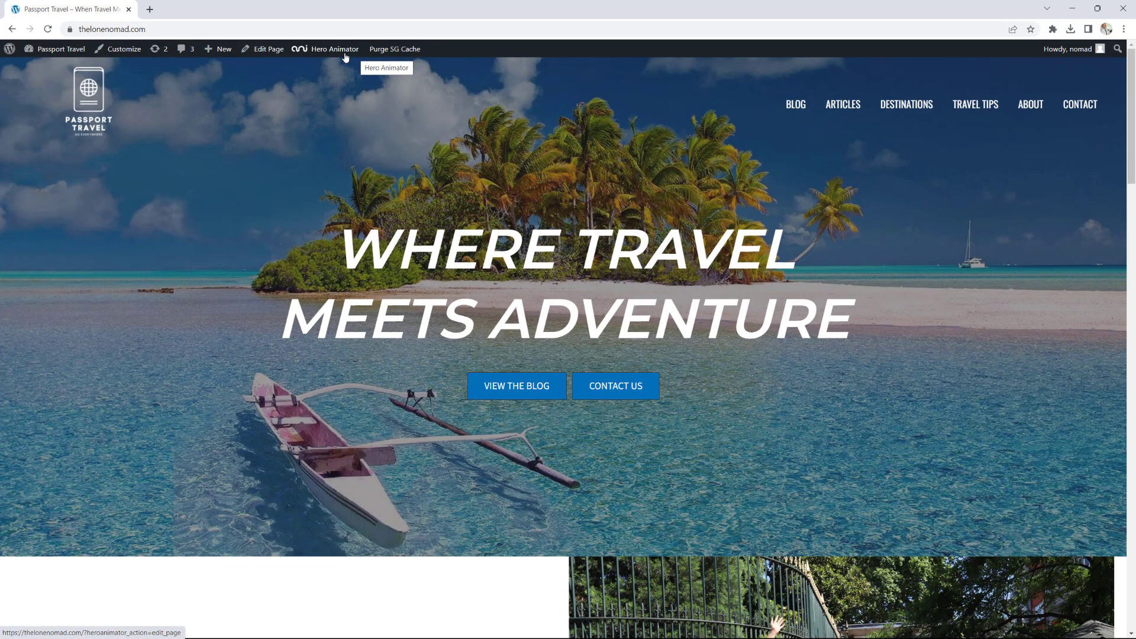
Launch Hero Animator on the travel homepage and select the paragraph below the "We Love to Travel" heading
left_click(315, 53)
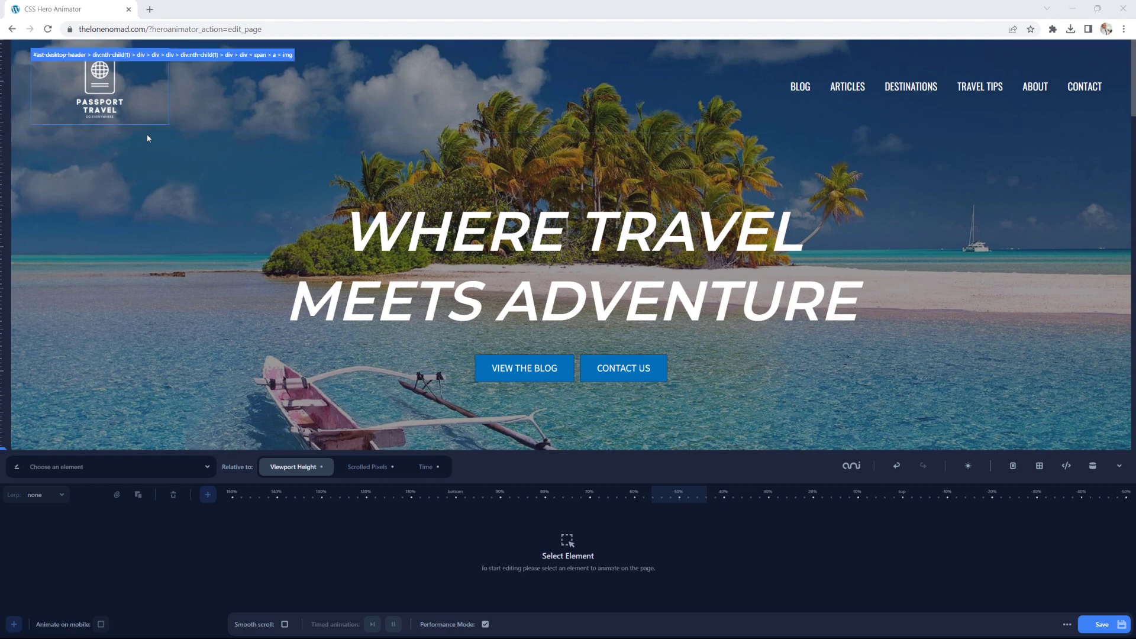
scroll(299, 175, "down", 3)
scroll(299, 175, "down", 5)
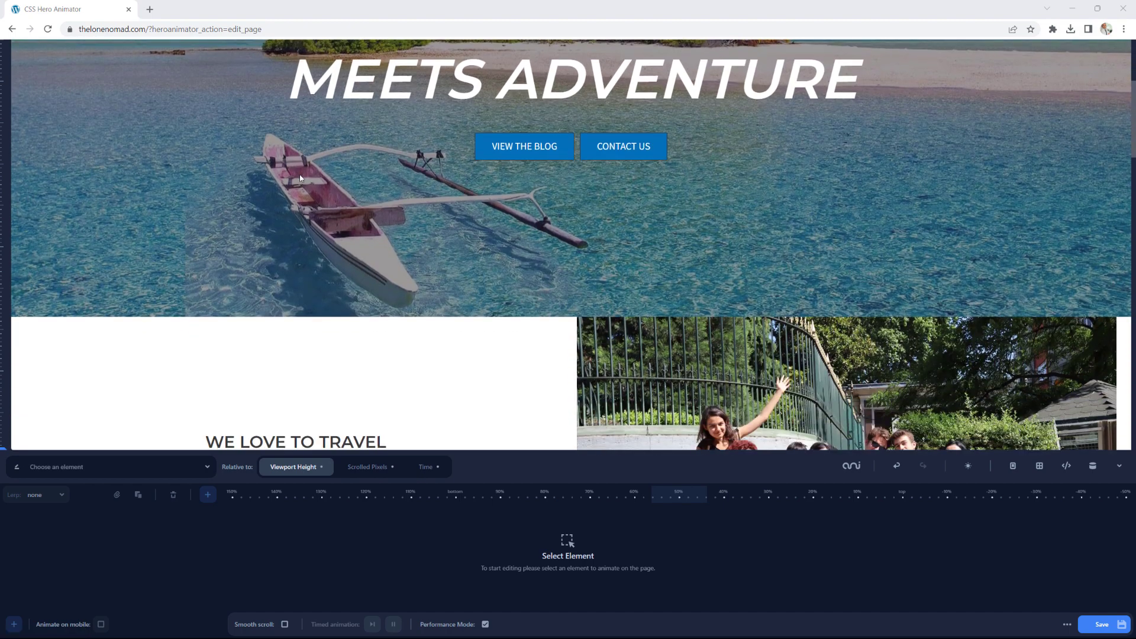
scroll(438, 215, "down", 3)
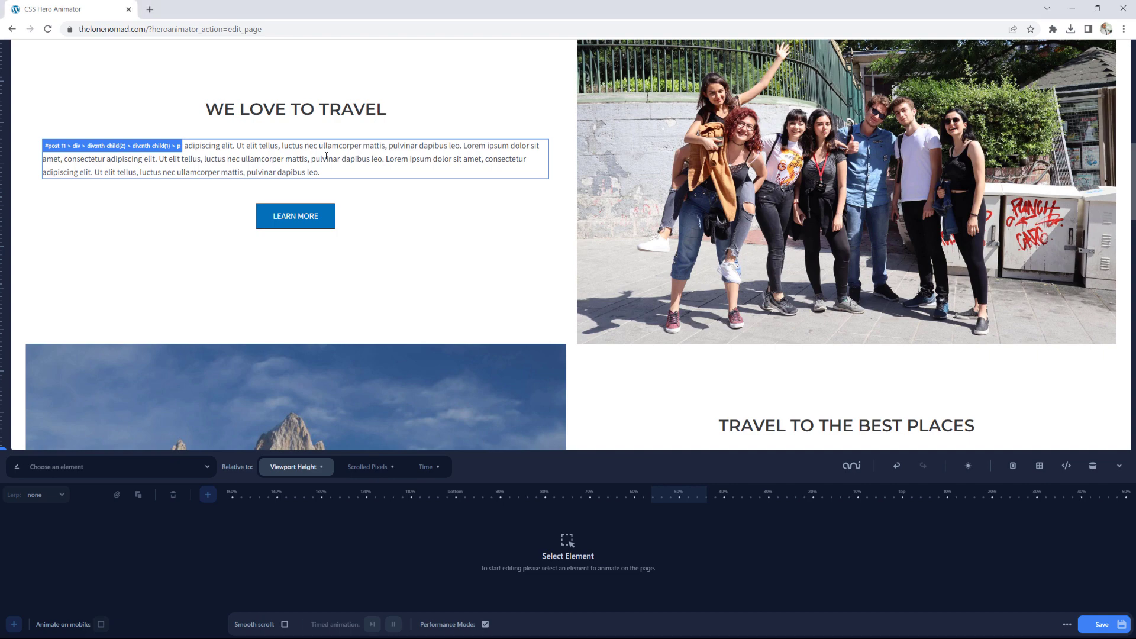
left_click(326, 155)
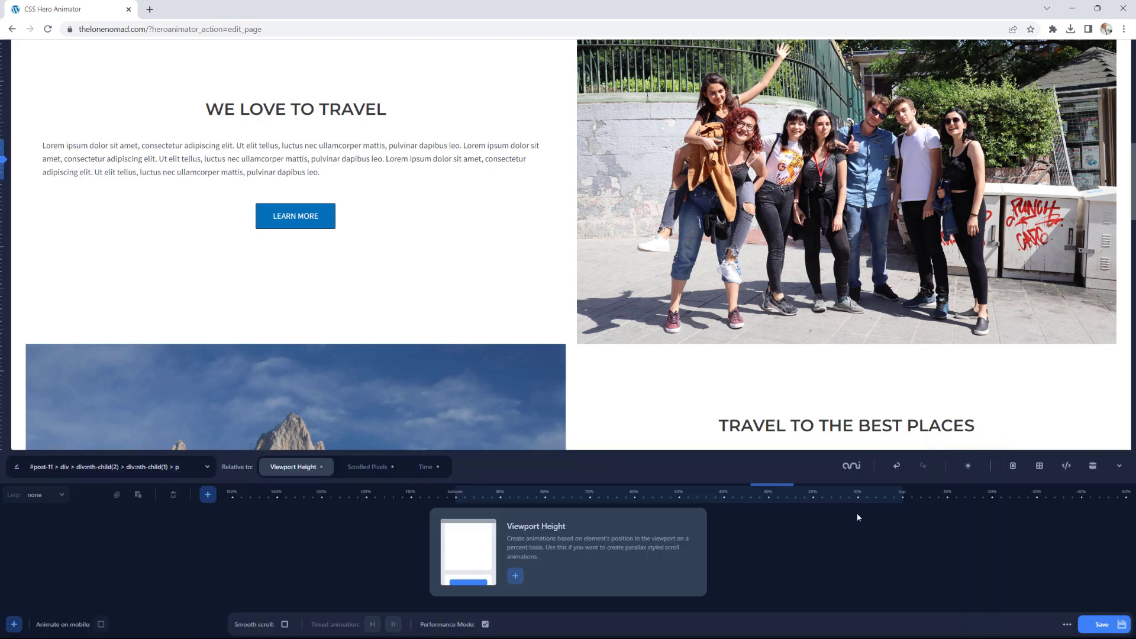
Check the narrow device preview and the grid by switching each on and off again
left_click(1014, 468)
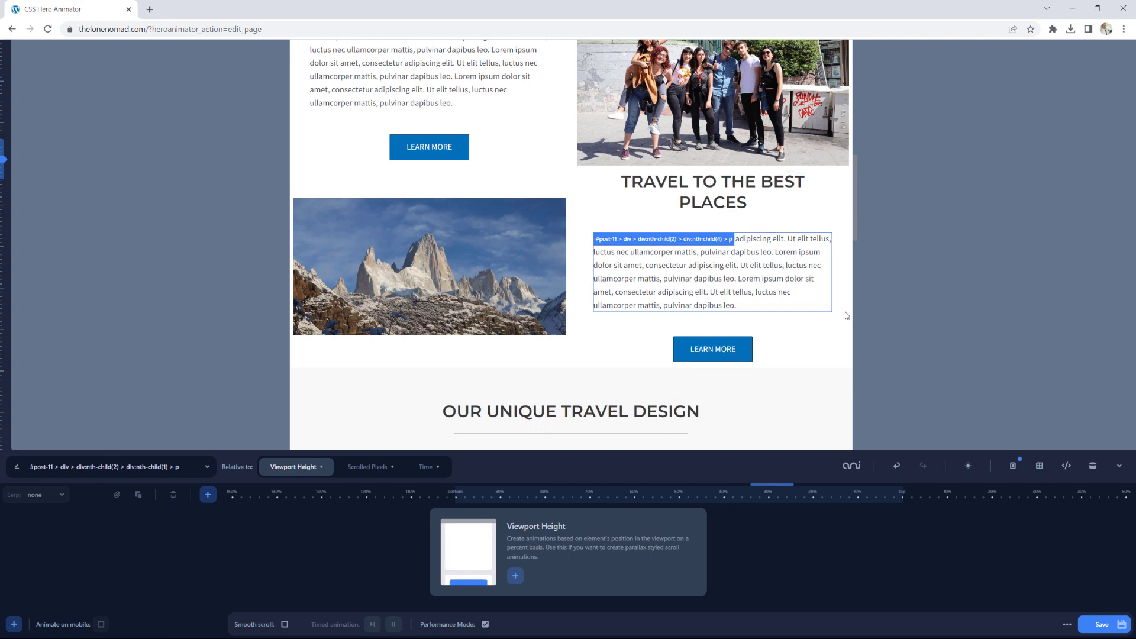
left_click(1014, 472)
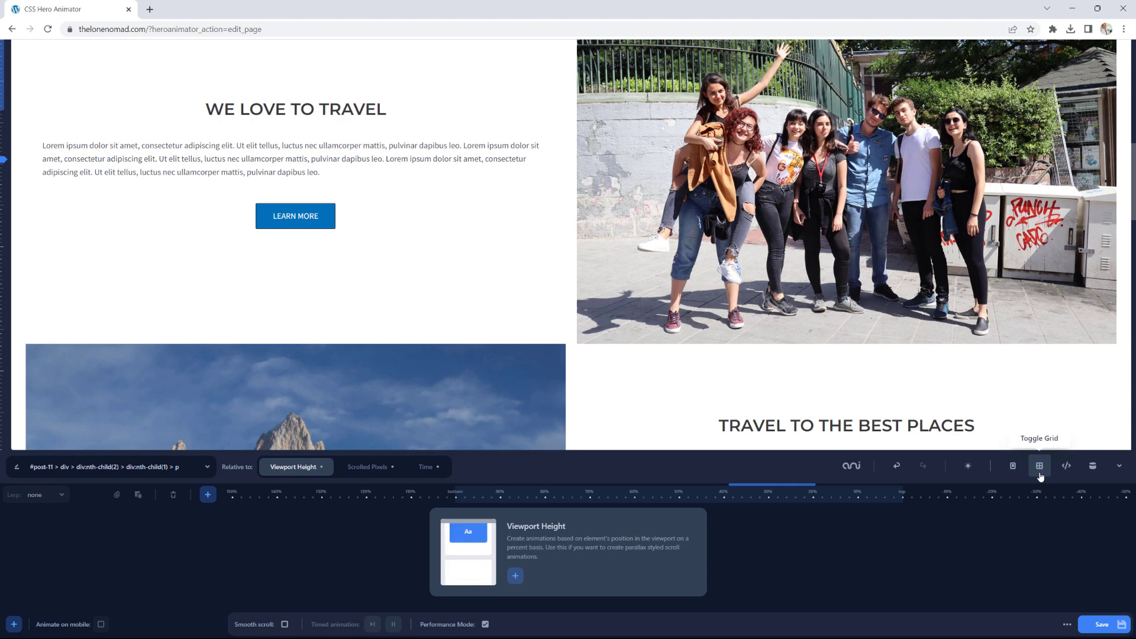
left_click(1039, 473)
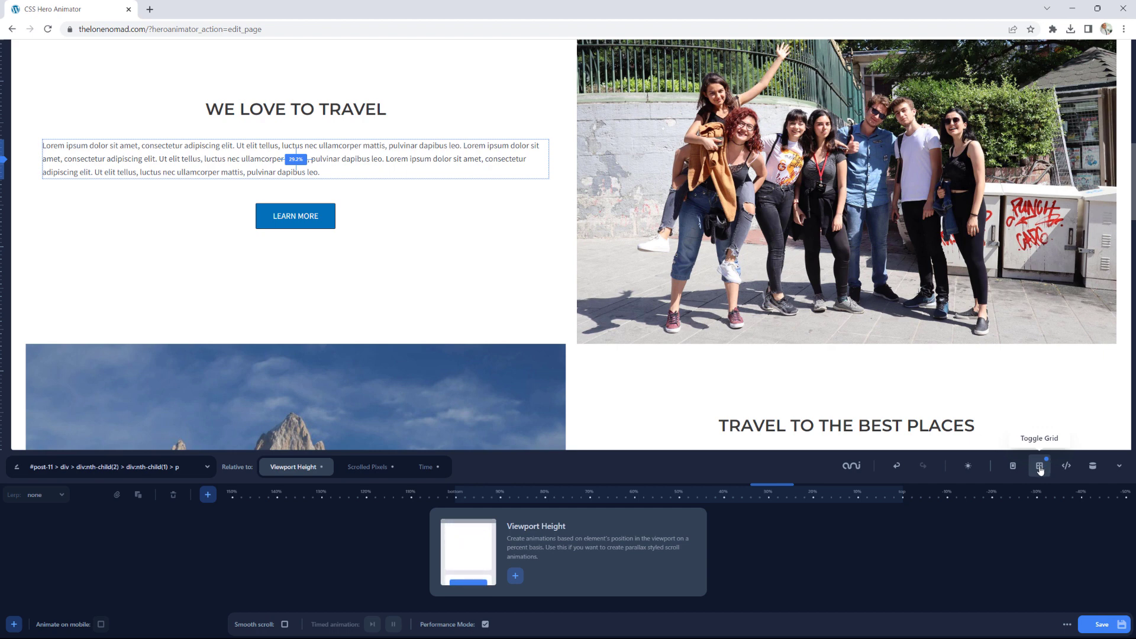
left_click(1040, 468)
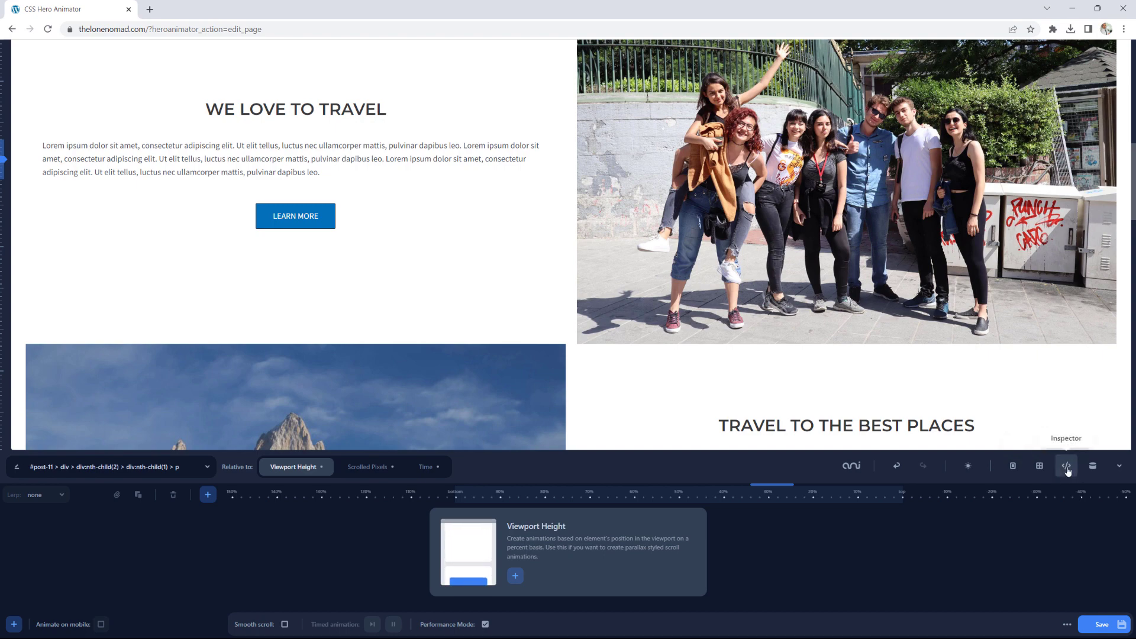
View the Page Inspector and the Debug operations view, closing each one after checking it
left_click(1067, 468)
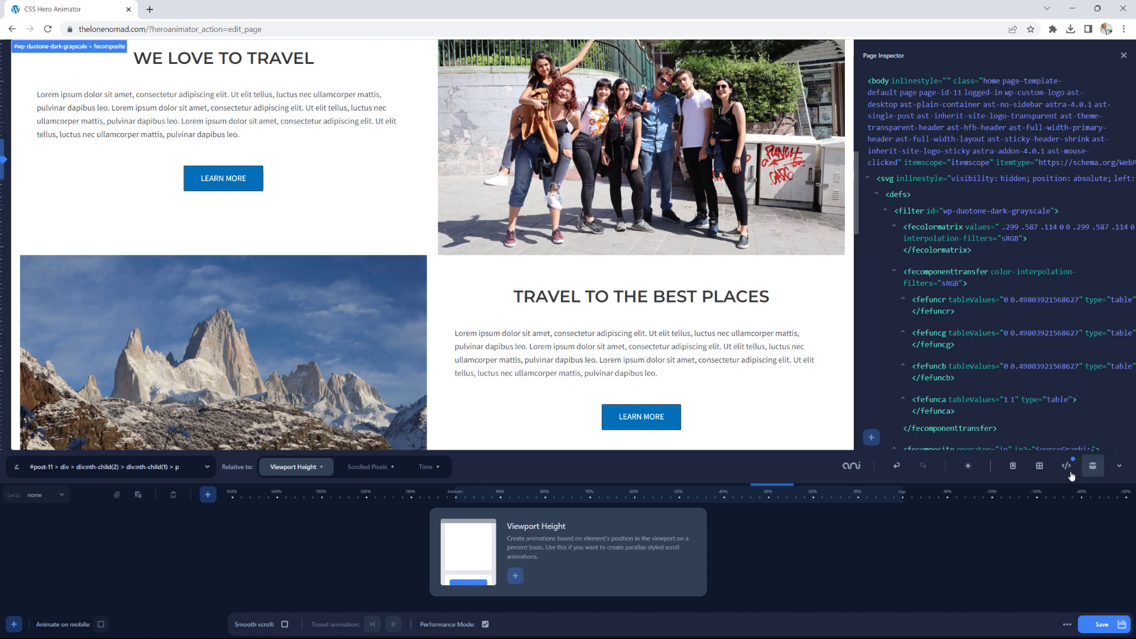
left_click(1094, 468)
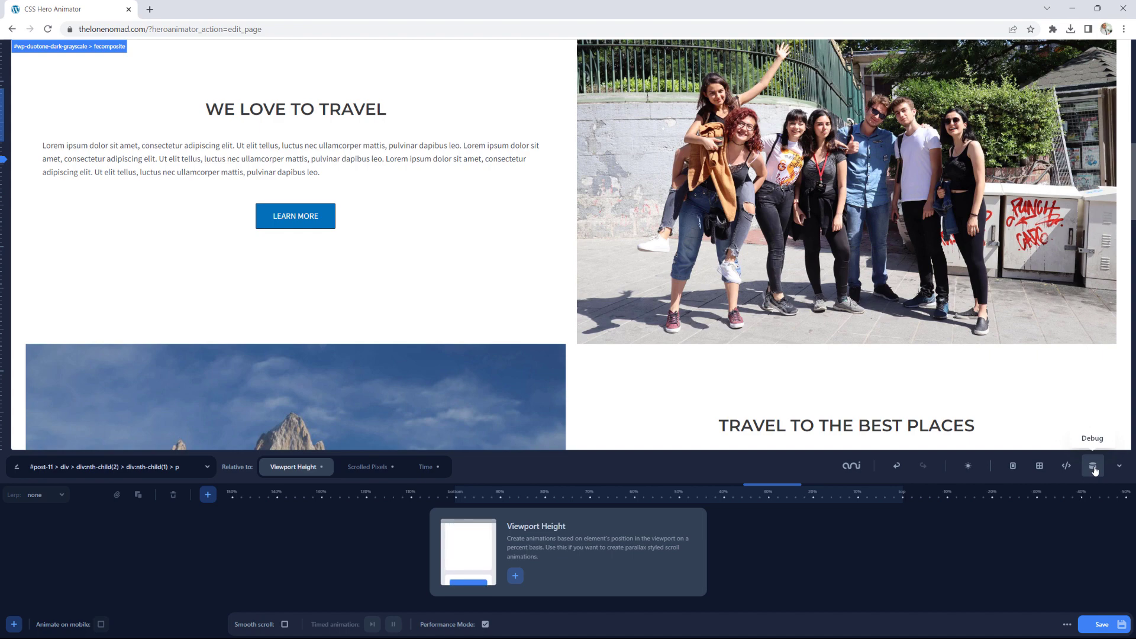
left_click(1094, 468)
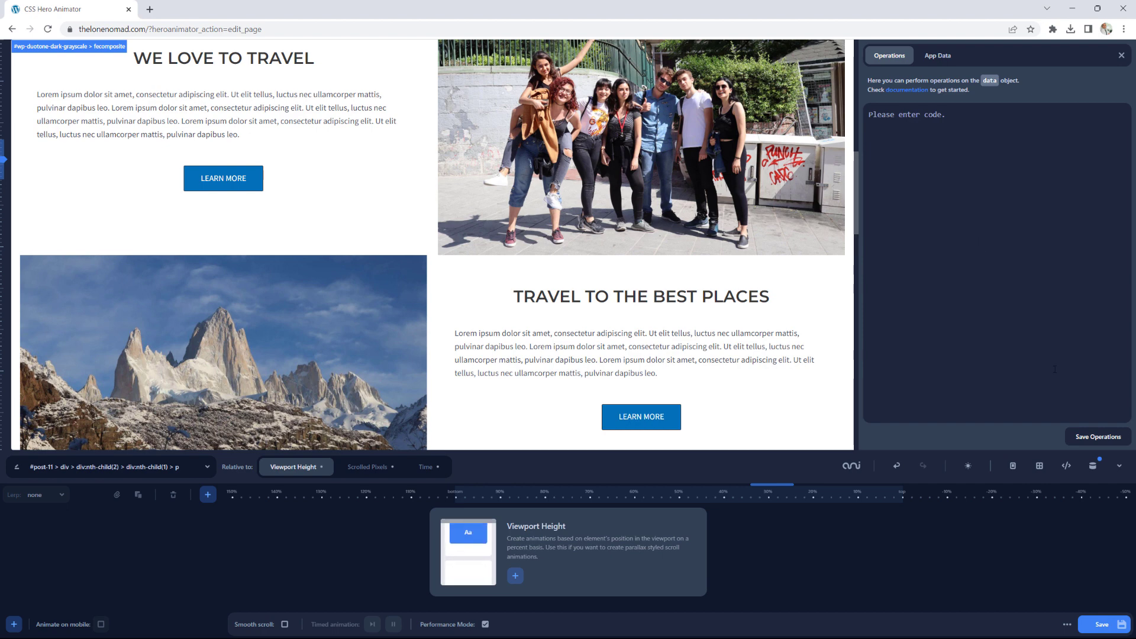
left_click(1092, 466)
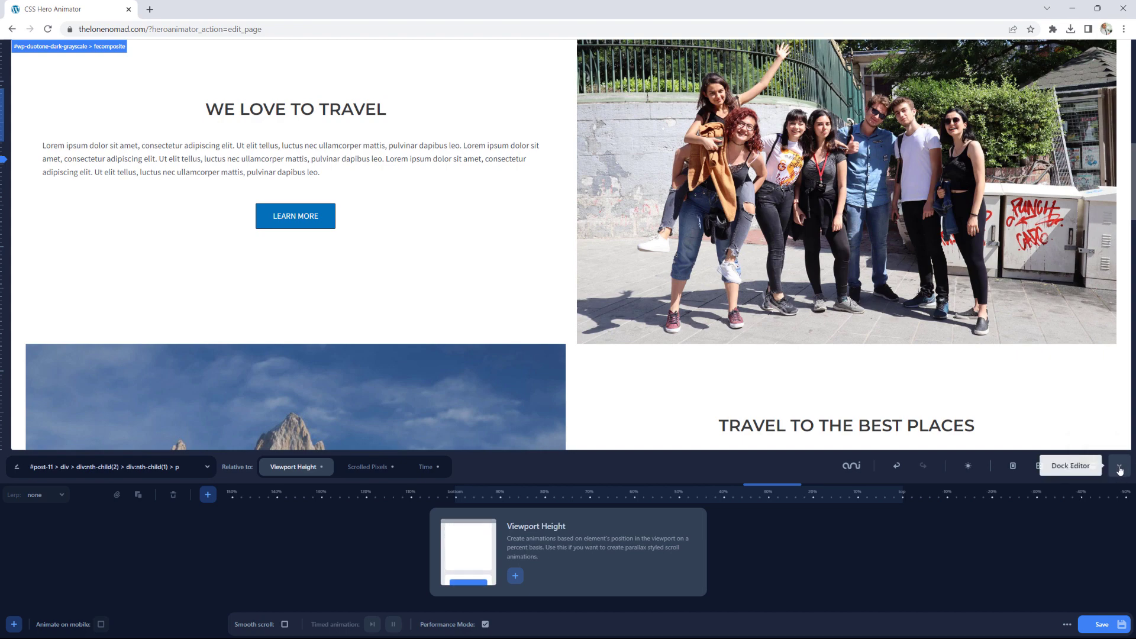
Dock the animation editor to see the full page and restore it again
left_click(1119, 469)
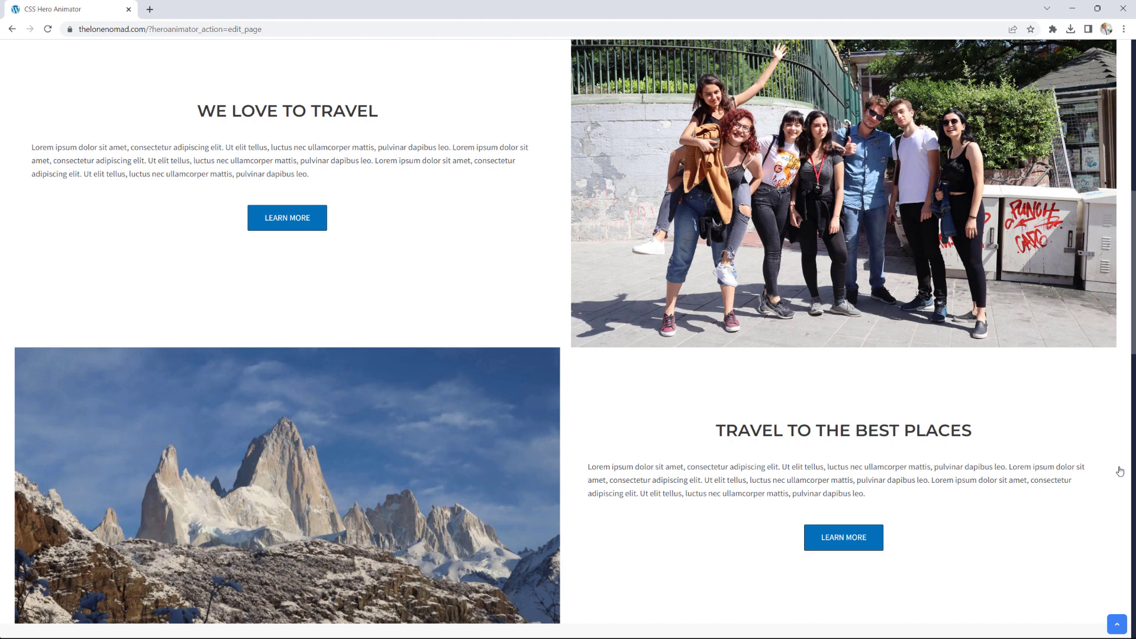
left_click(1117, 626)
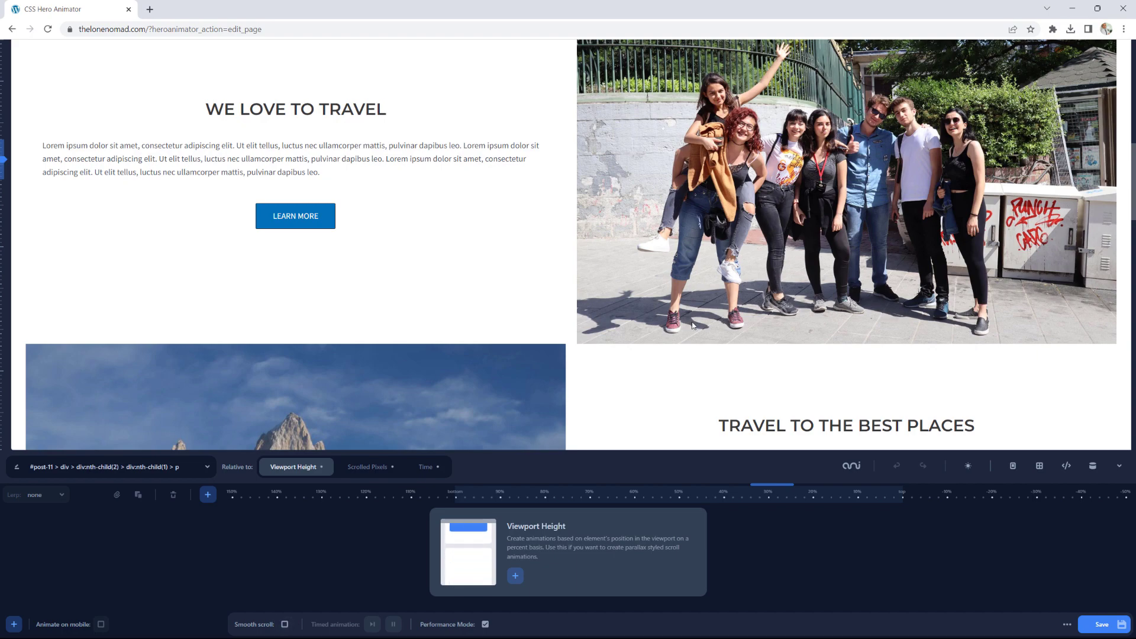
Compare page scrolling with Smooth scroll off and on, and switch the option off again
scroll(833, 235, "up", 2)
scroll(832, 231, "up", 6)
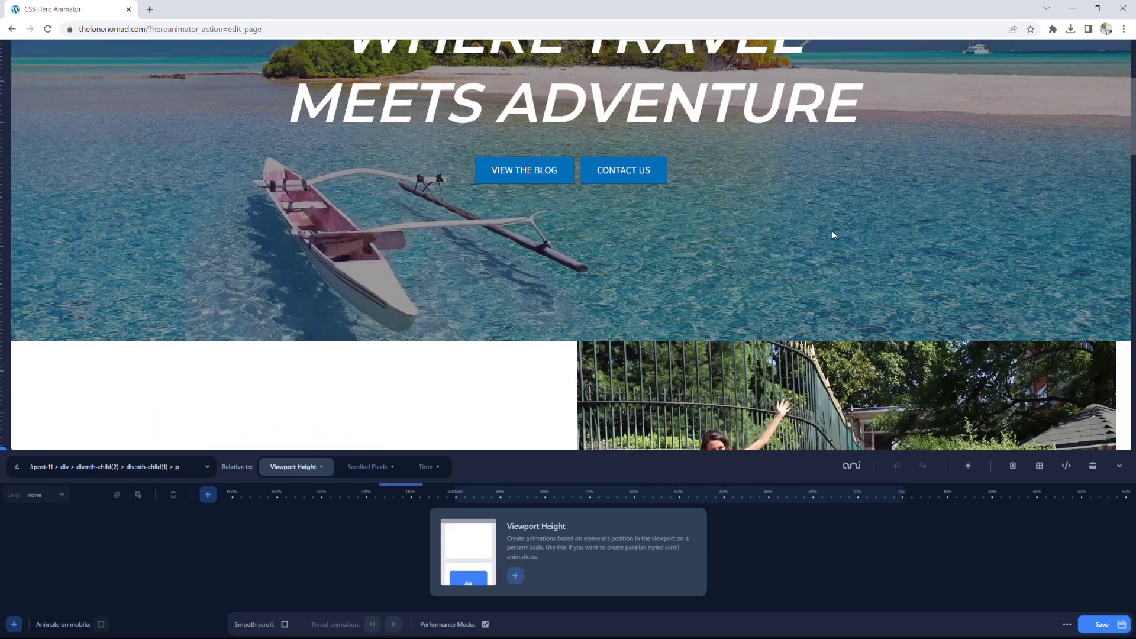
scroll(829, 212, "down", 4)
scroll(830, 217, "down", 8)
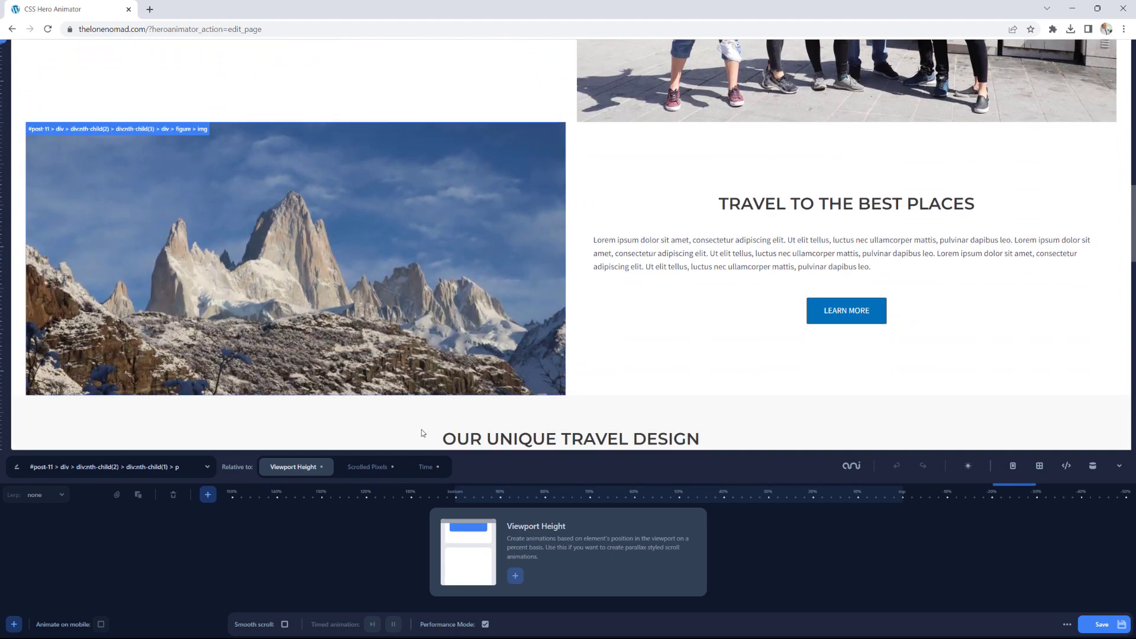
left_click(285, 624)
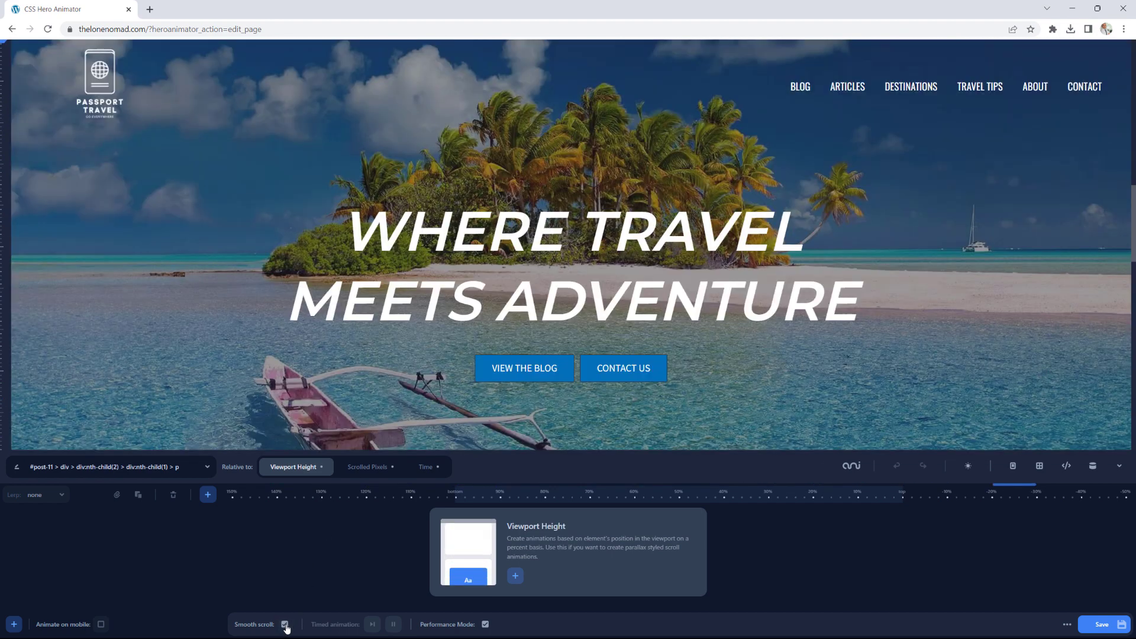
scroll(961, 176, "down", 5)
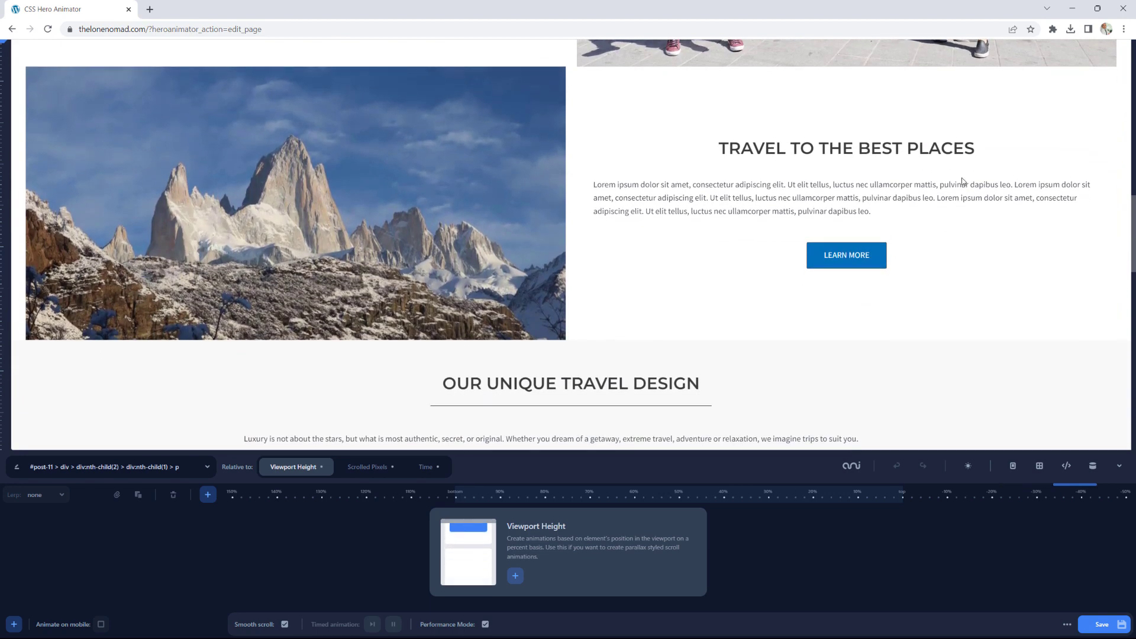
scroll(962, 181, "down", 5)
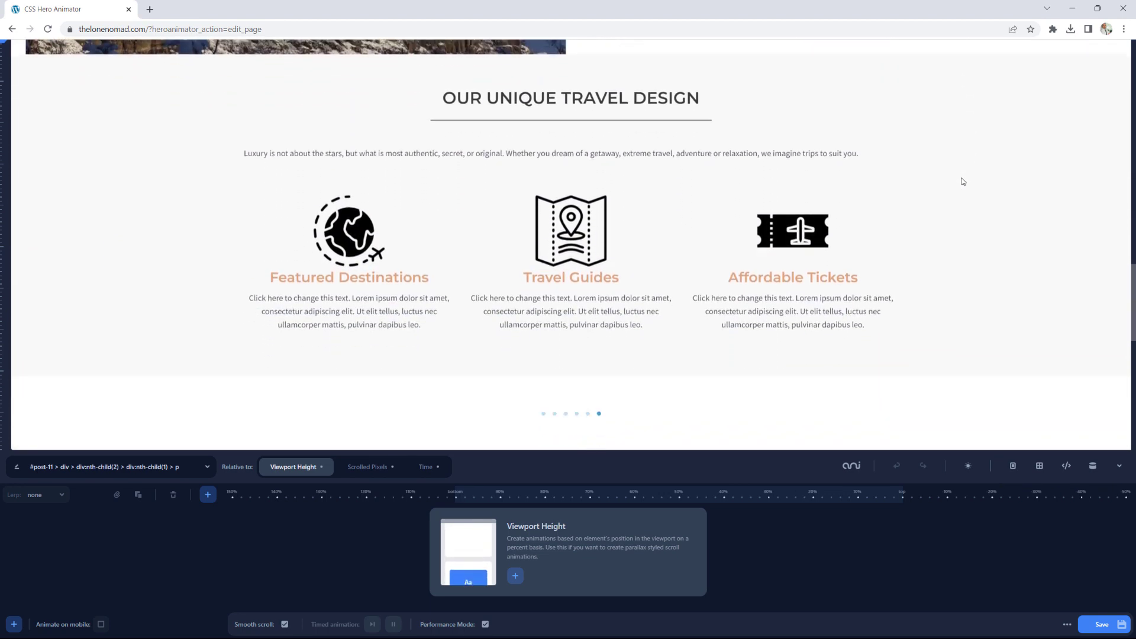
scroll(958, 186, "up", 10)
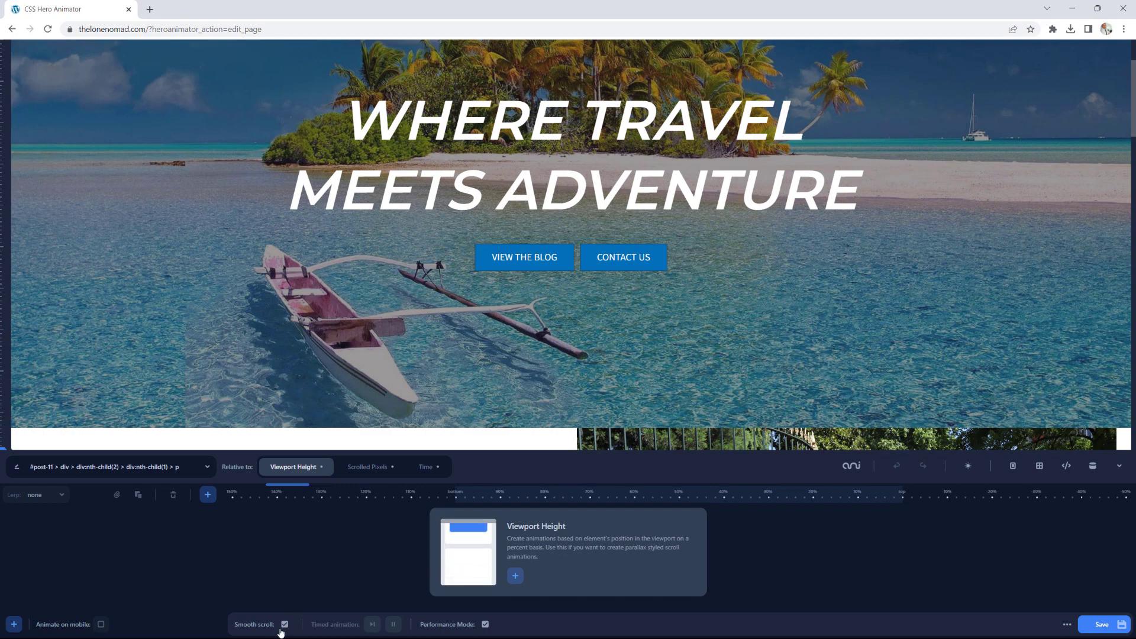
left_click(284, 624)
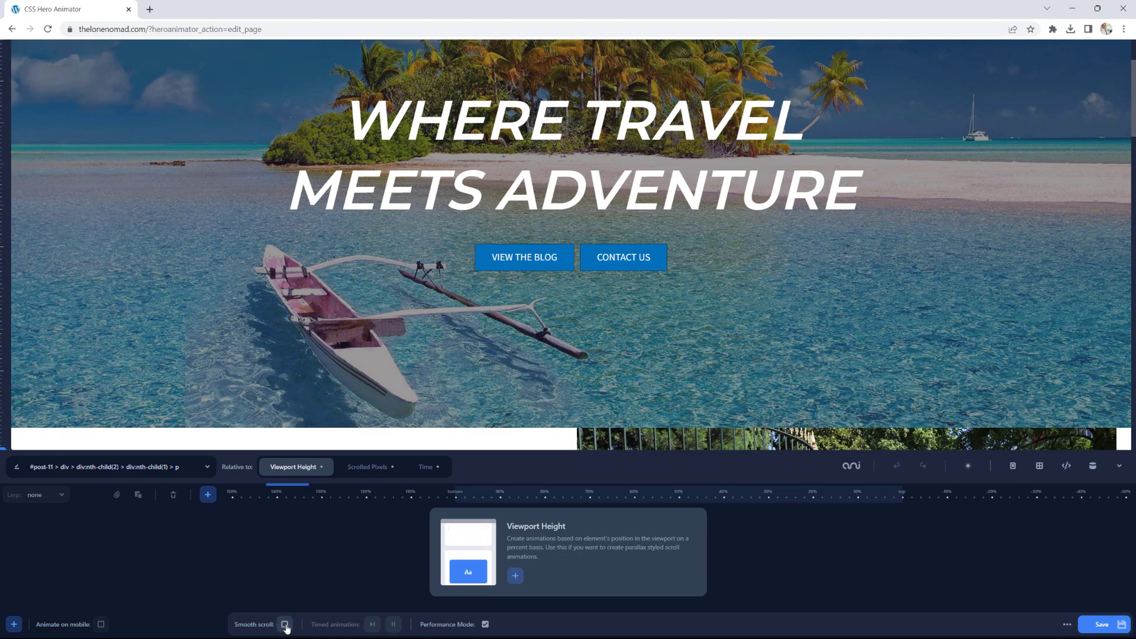
View the additional editor options such as Reset Edits, Export Data and Quit, and close them without choosing one
left_click(487, 625)
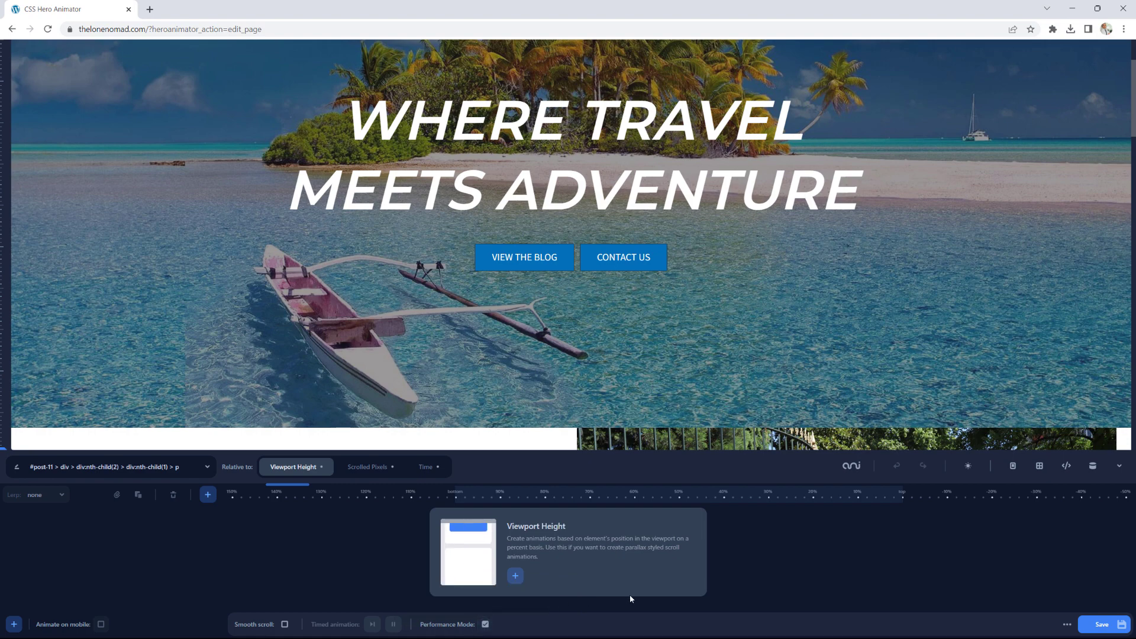
left_click(1066, 626)
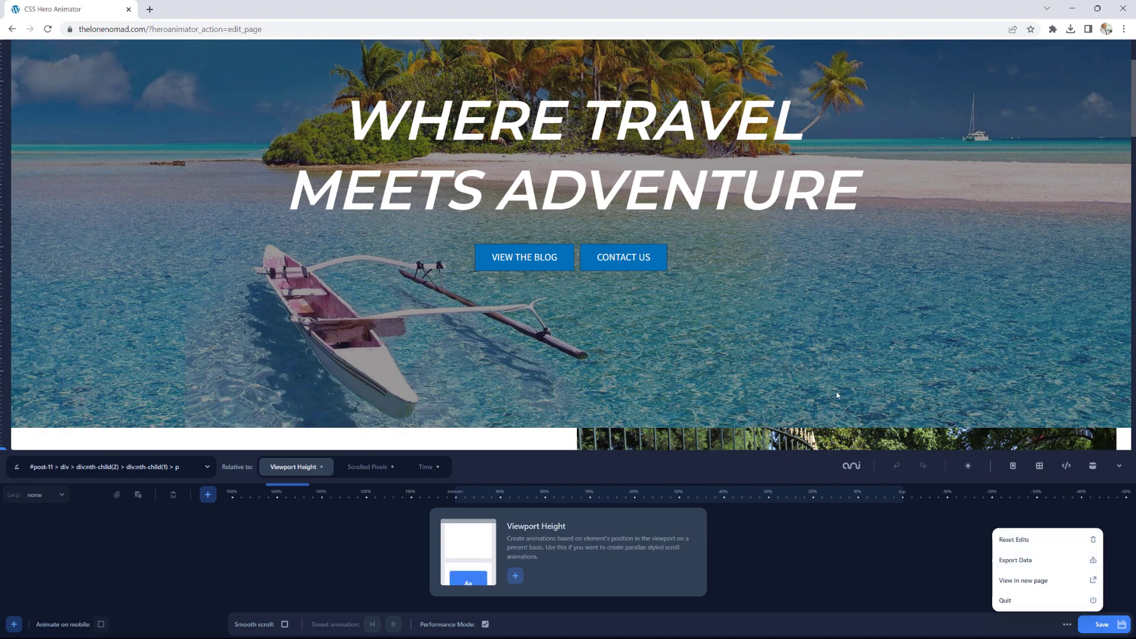
left_click(831, 521)
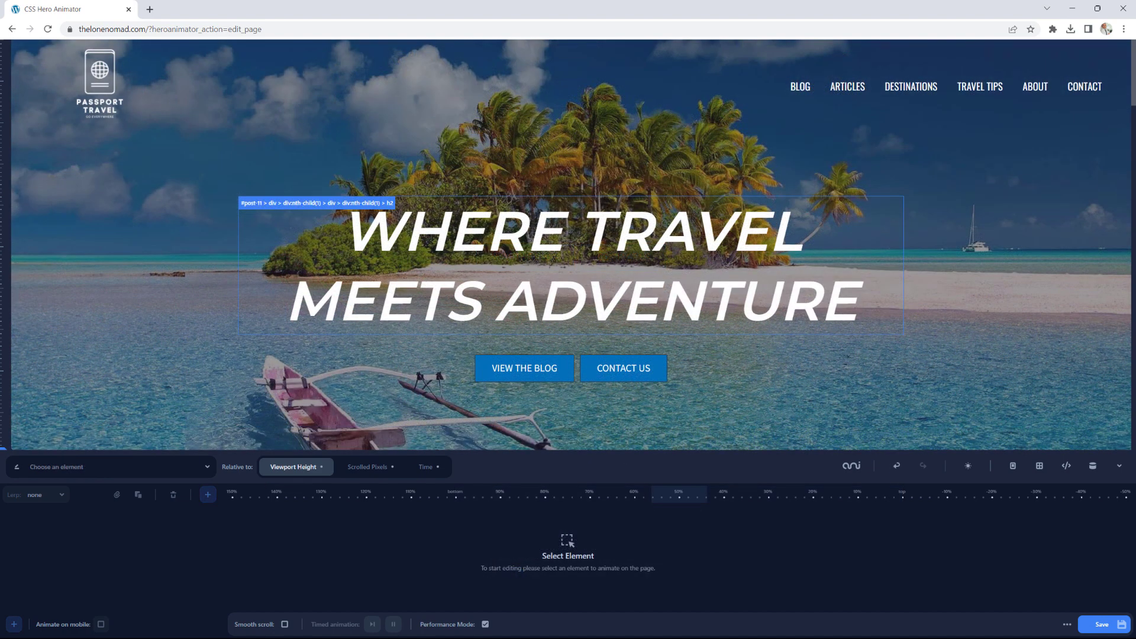
Select the mountain image beside the "Travel to the Best Places" text as the element to animate
scroll(570, 237, "down", 2)
scroll(570, 236, "down", 8)
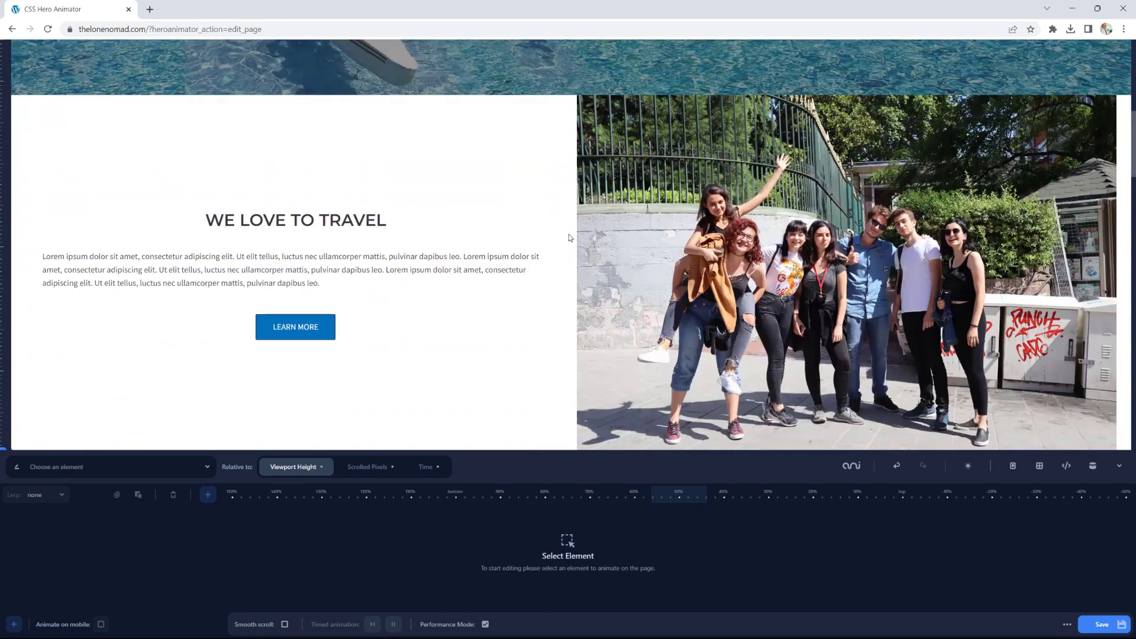
scroll(569, 238, "down", 4)
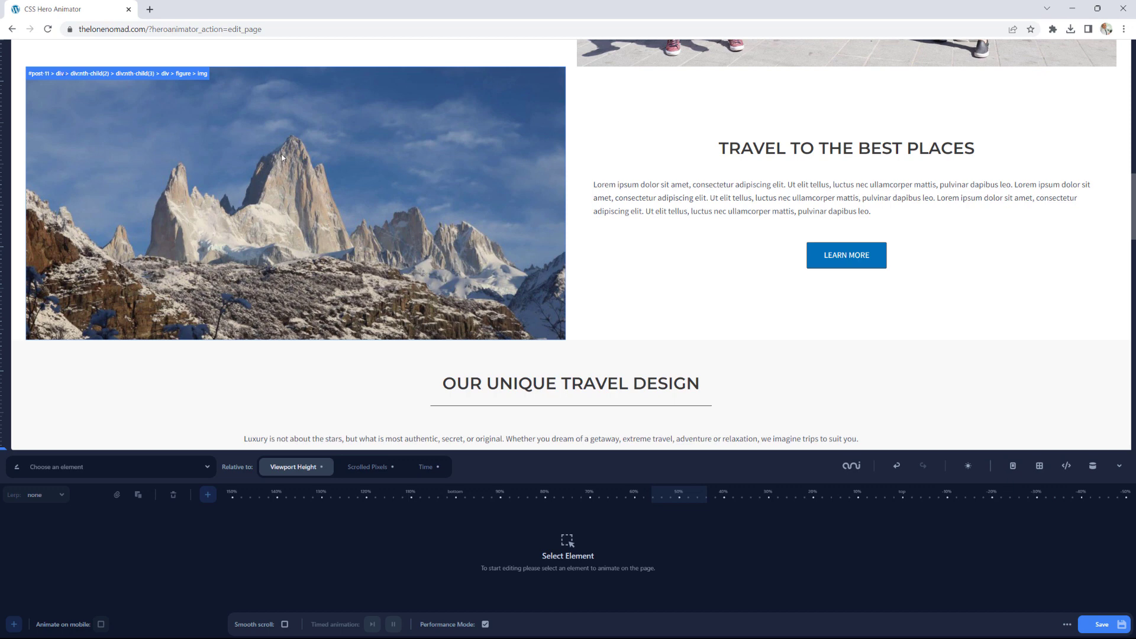
left_click(175, 126)
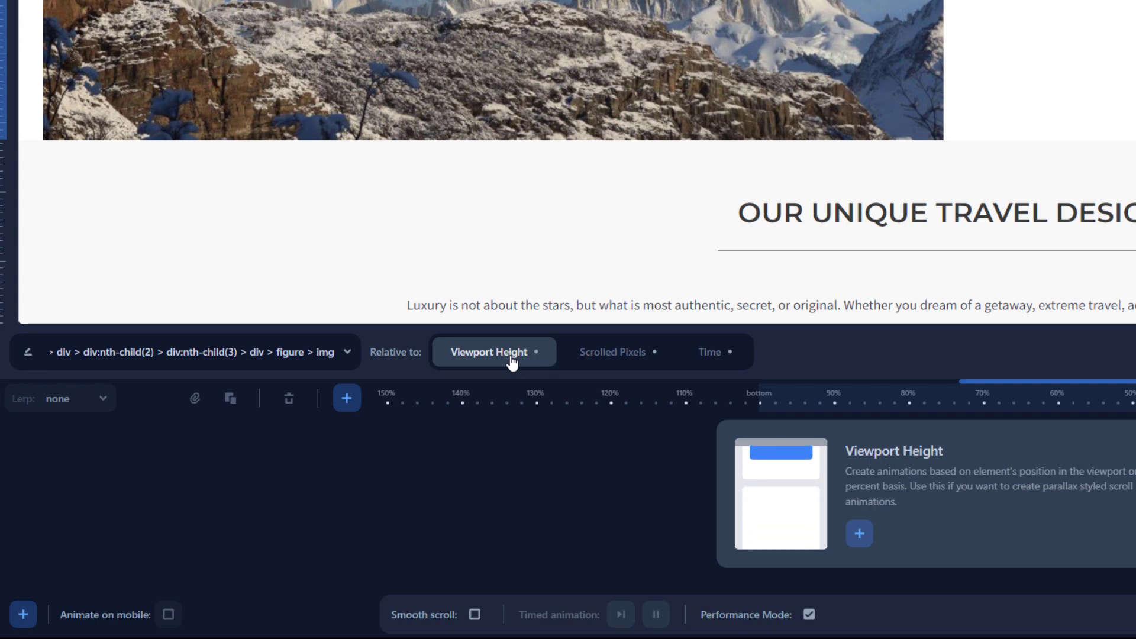
View the Scrolled Pixels and Time animation modes for the mountain image and return to Viewport Height
left_click(602, 359)
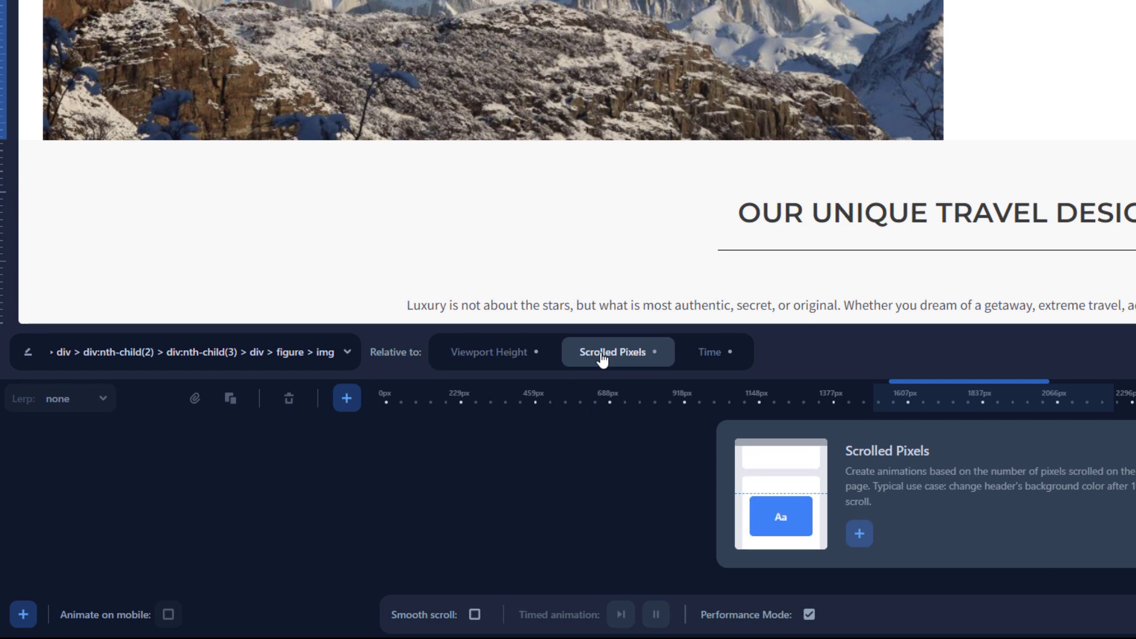
left_click(710, 355)
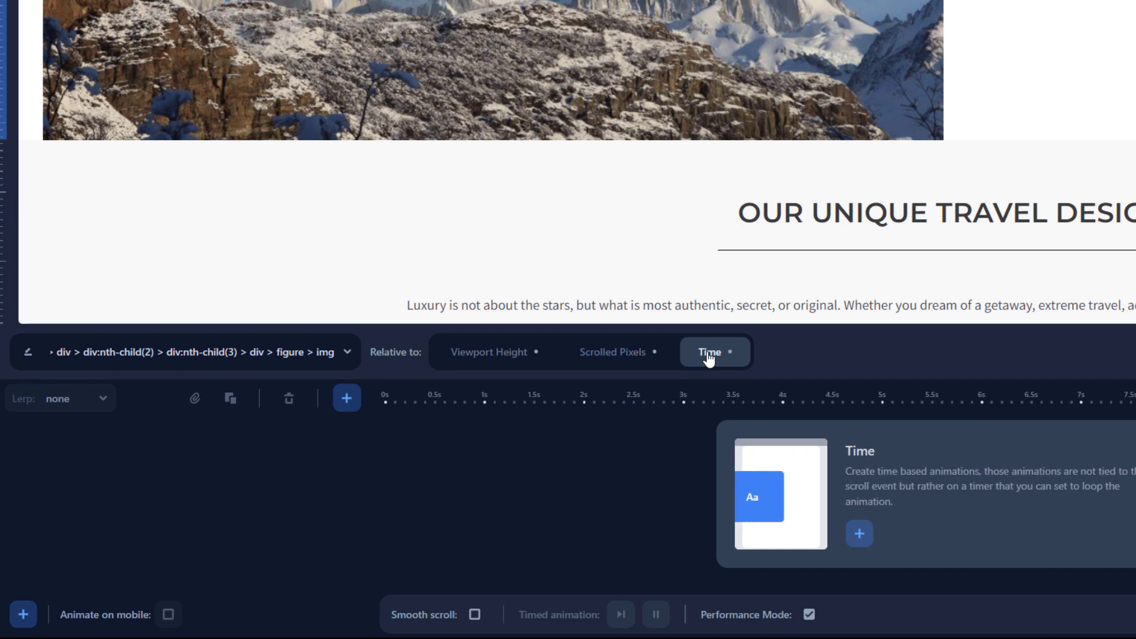
left_click(490, 354)
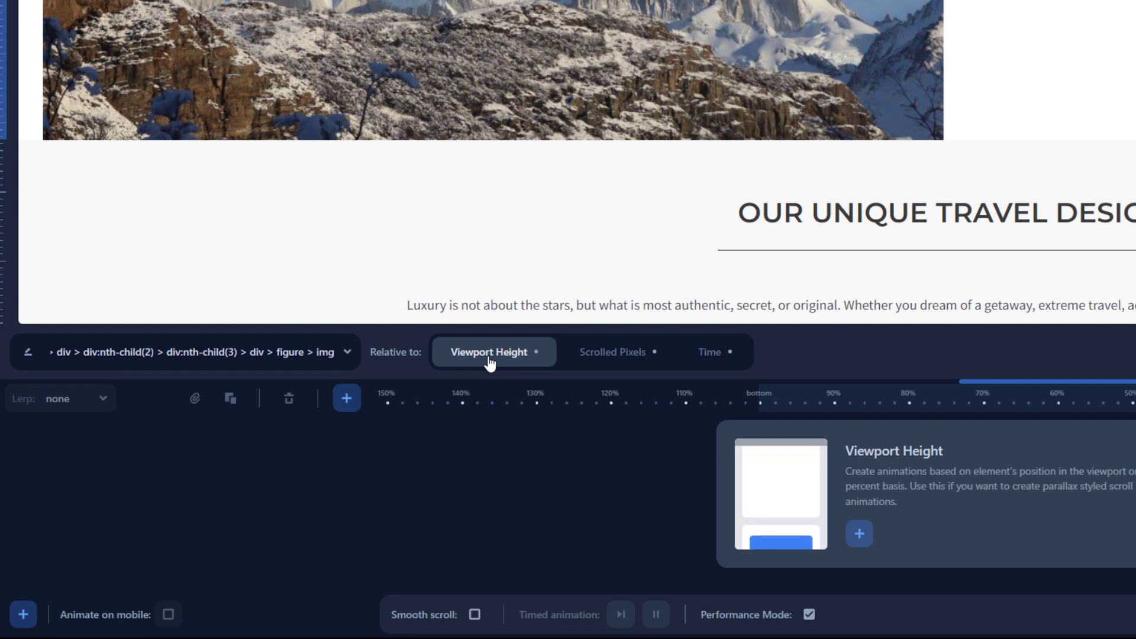
Add a Blur animation relative to Viewport Height to the mountain image
left_click(859, 534)
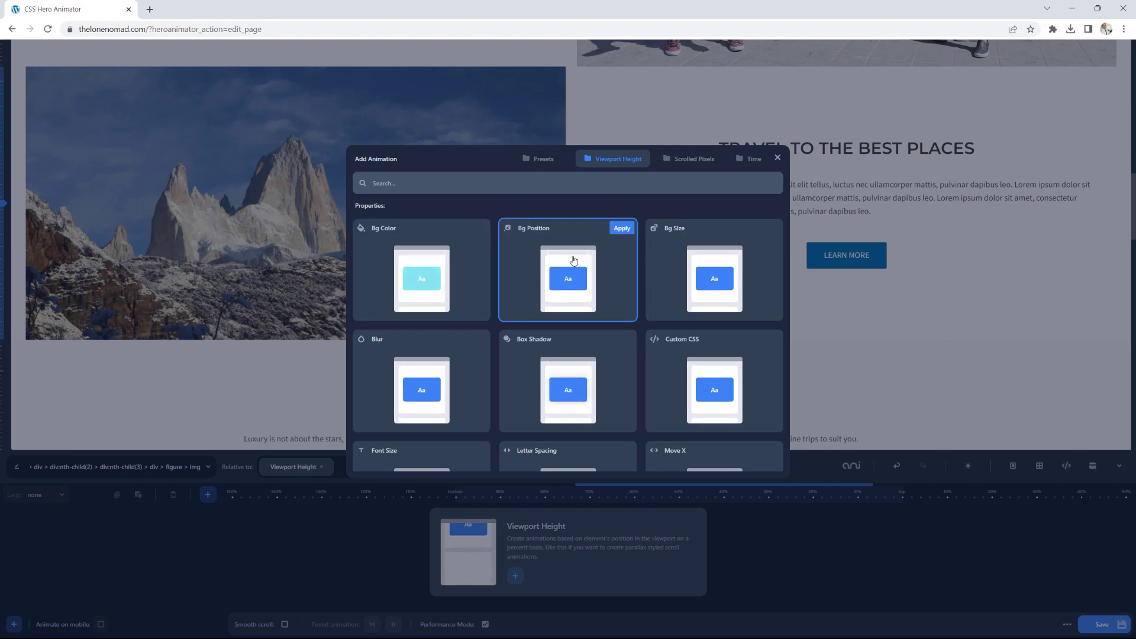
scroll(655, 259, "down", 1)
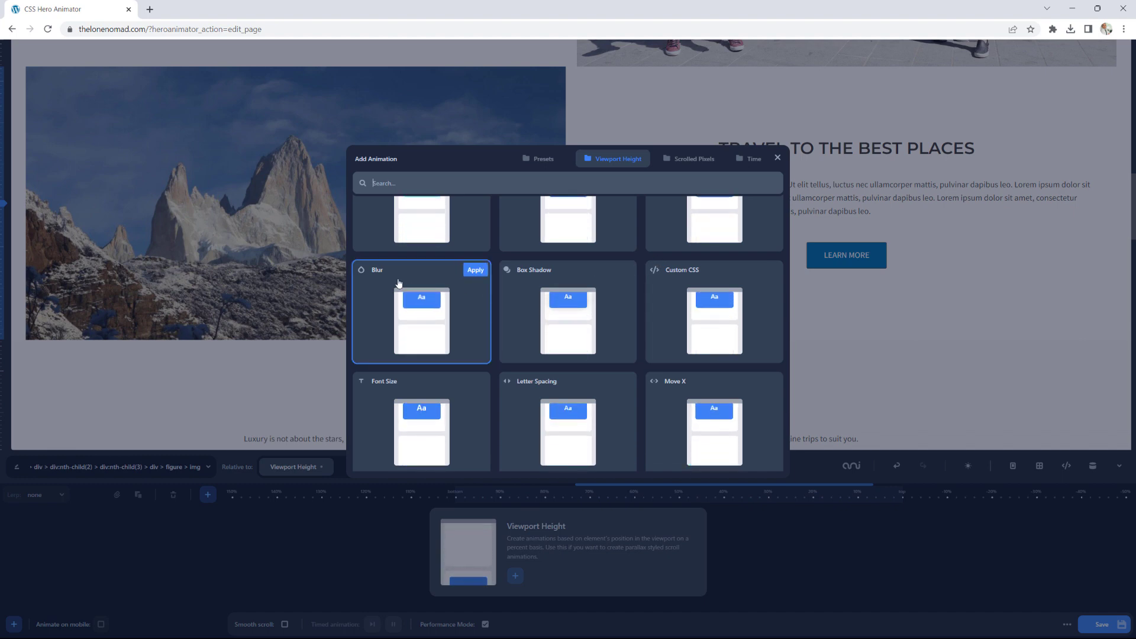
left_click(474, 270)
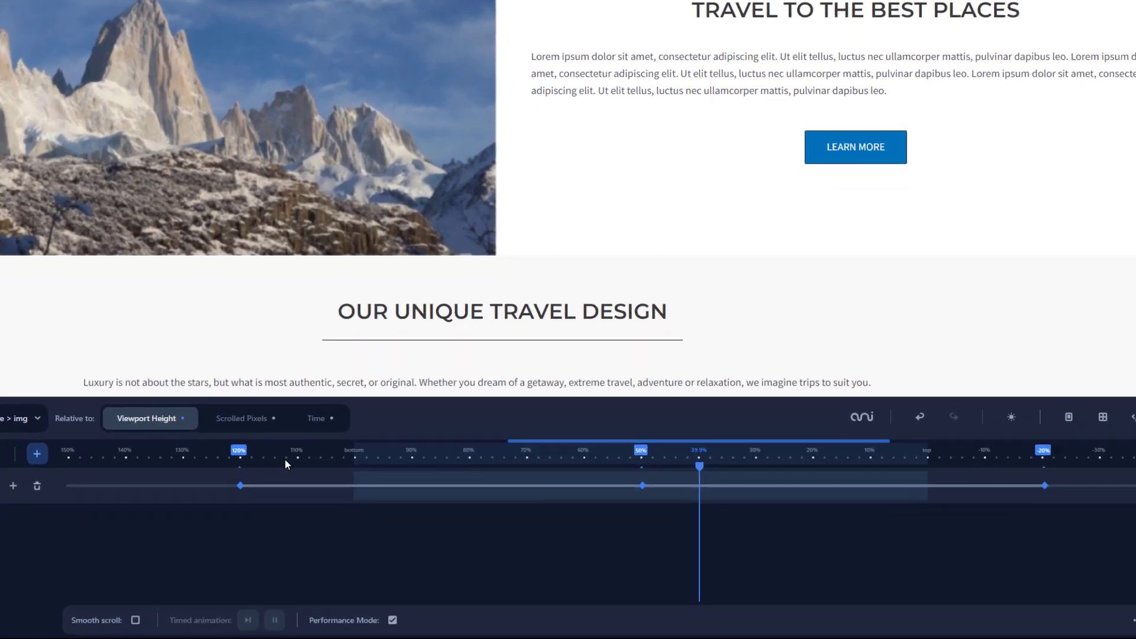
Check the blur values at the 50% and -20% keyframes and preview the animation while moving through the page
mouse_move(366, 521)
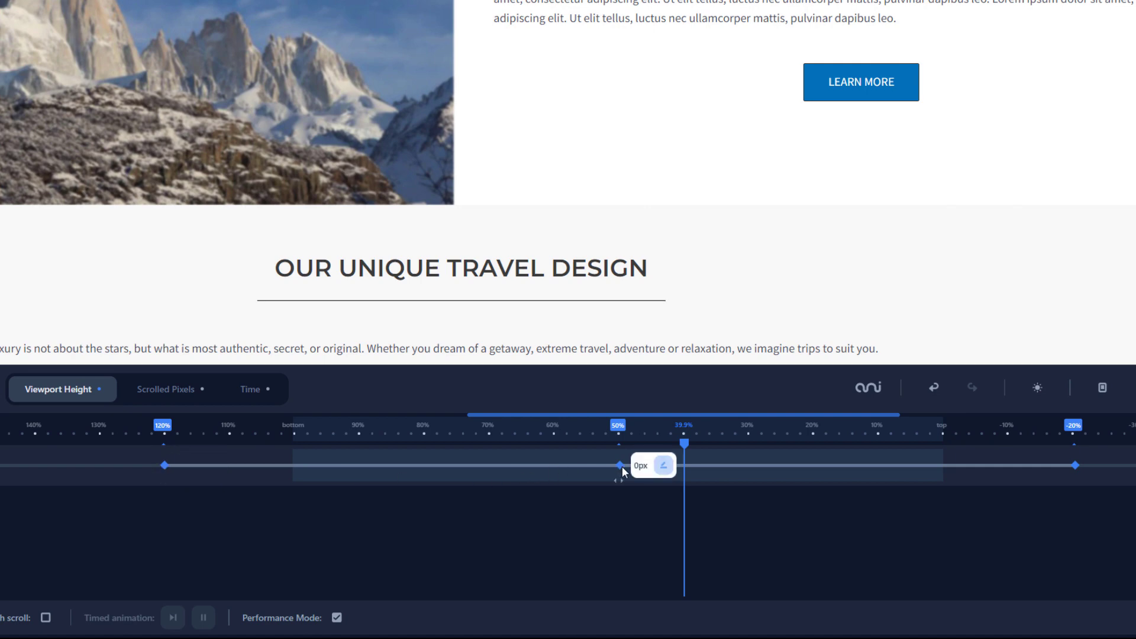
mouse_move(1075, 465)
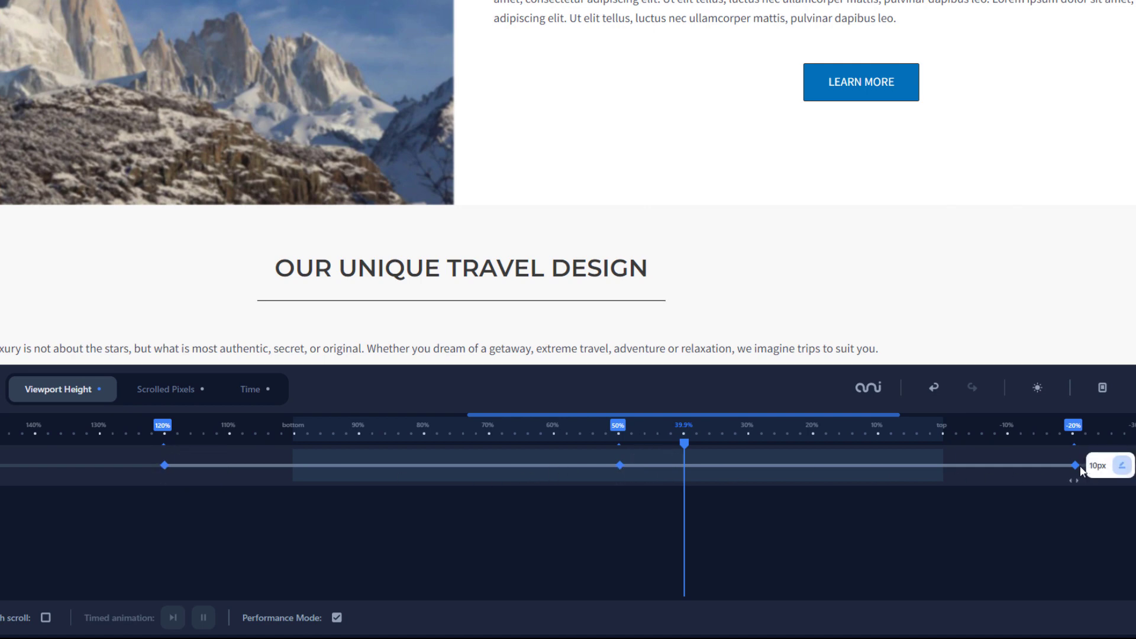
scroll(456, 471, "down", 1)
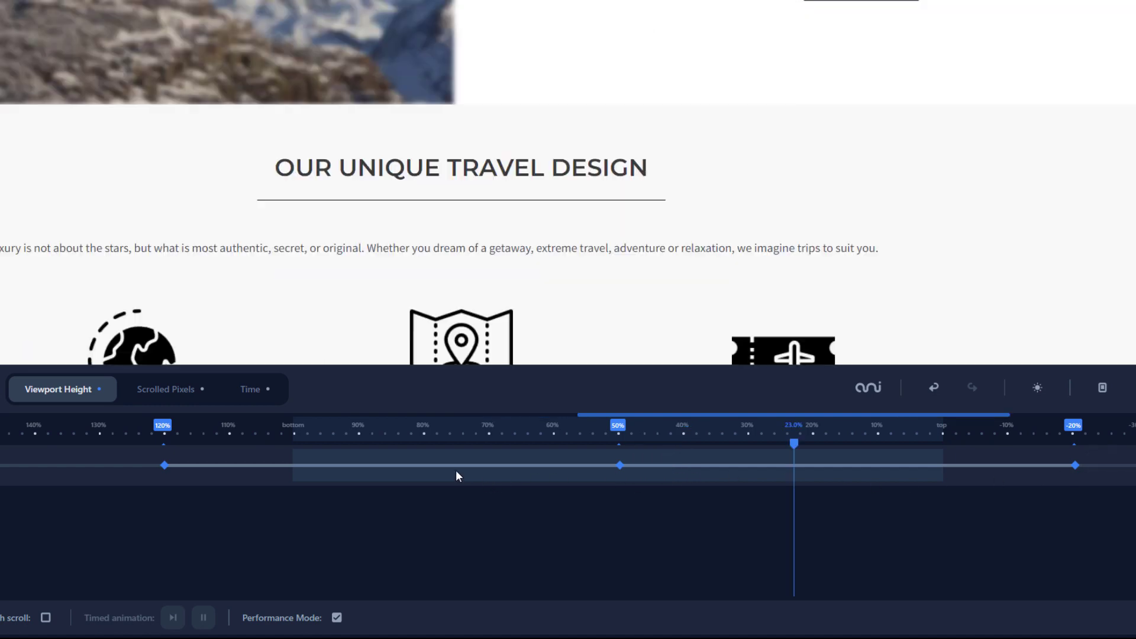
scroll(456, 472, "up", 3)
scroll(456, 471, "up", 3)
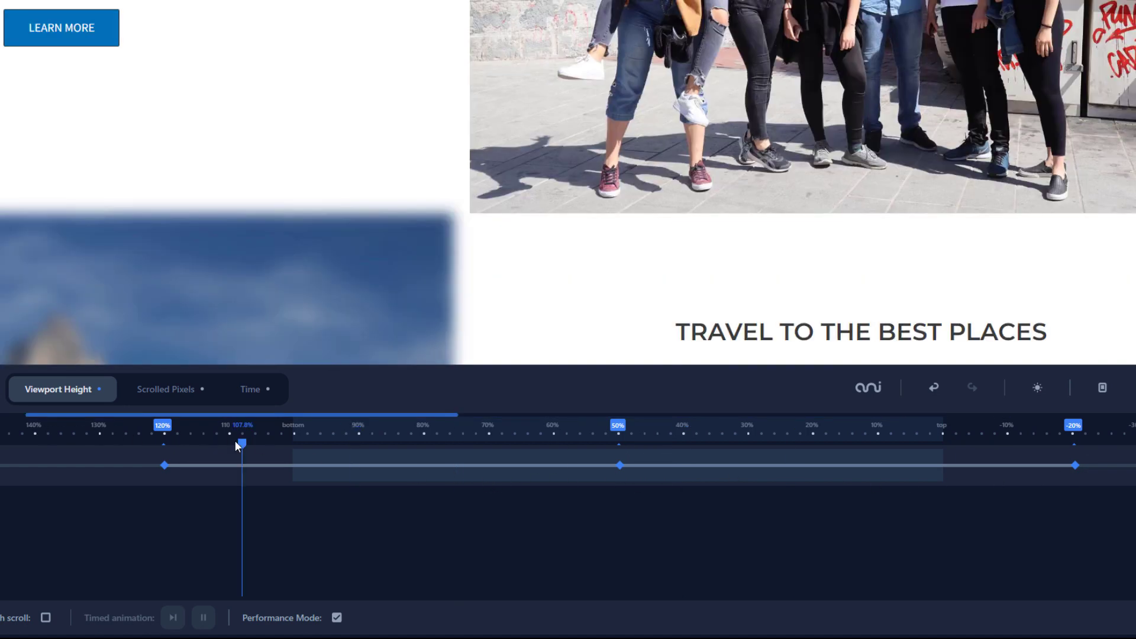
scroll(201, 442, "up", 3)
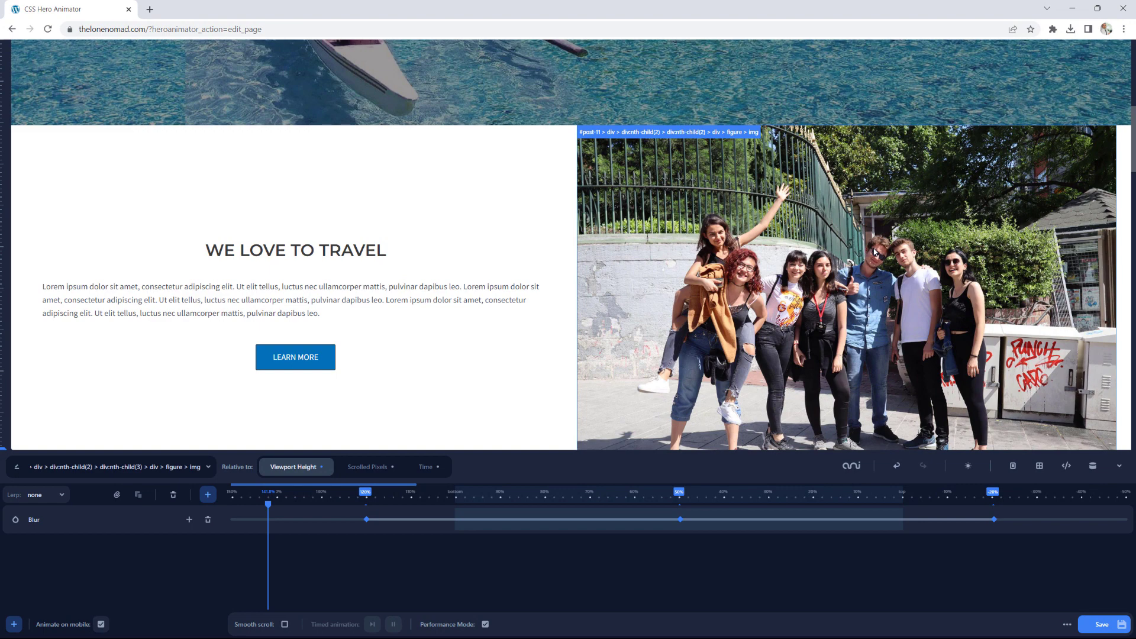
Examine how the mountain image's blur changes from the 120% keyframe through 50% towards -20% as the page scrolls gradually
mouse_move(361, 508)
left_click_drag(1132, 129, 1132, 140)
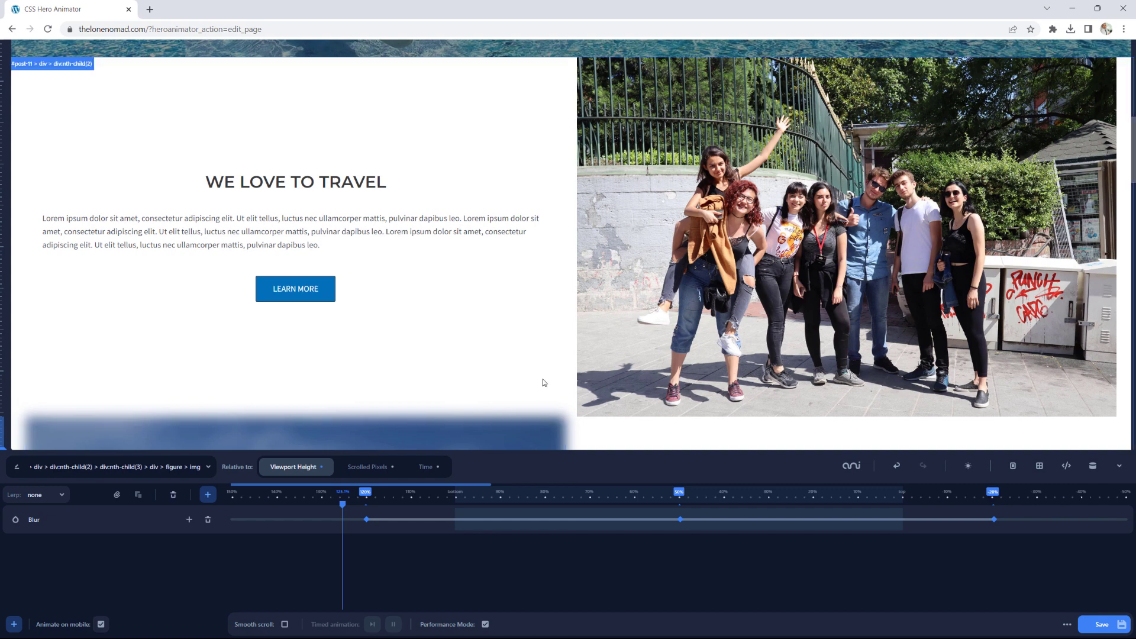
scroll(1133, 136, "down", 1)
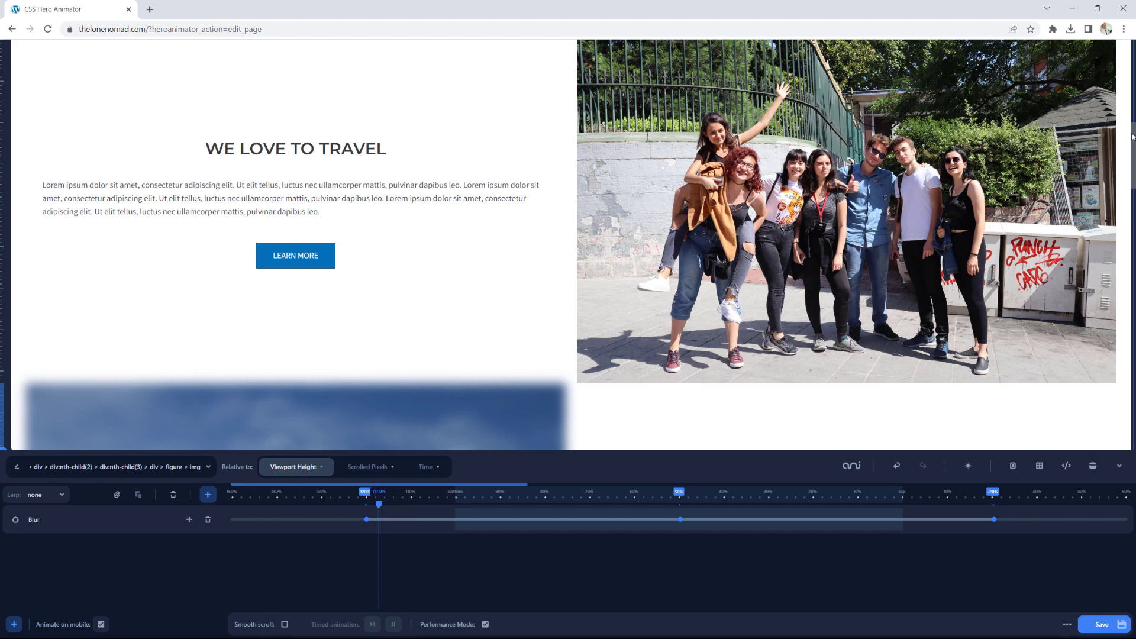
left_click_drag(1131, 137, 1127, 169)
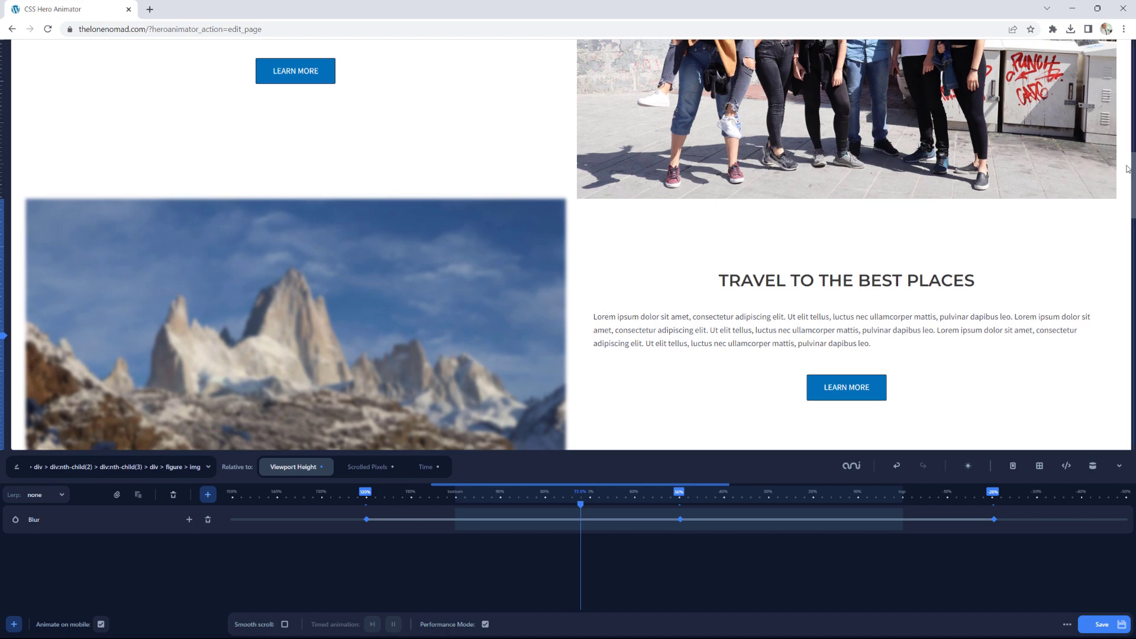
mouse_move(681, 520)
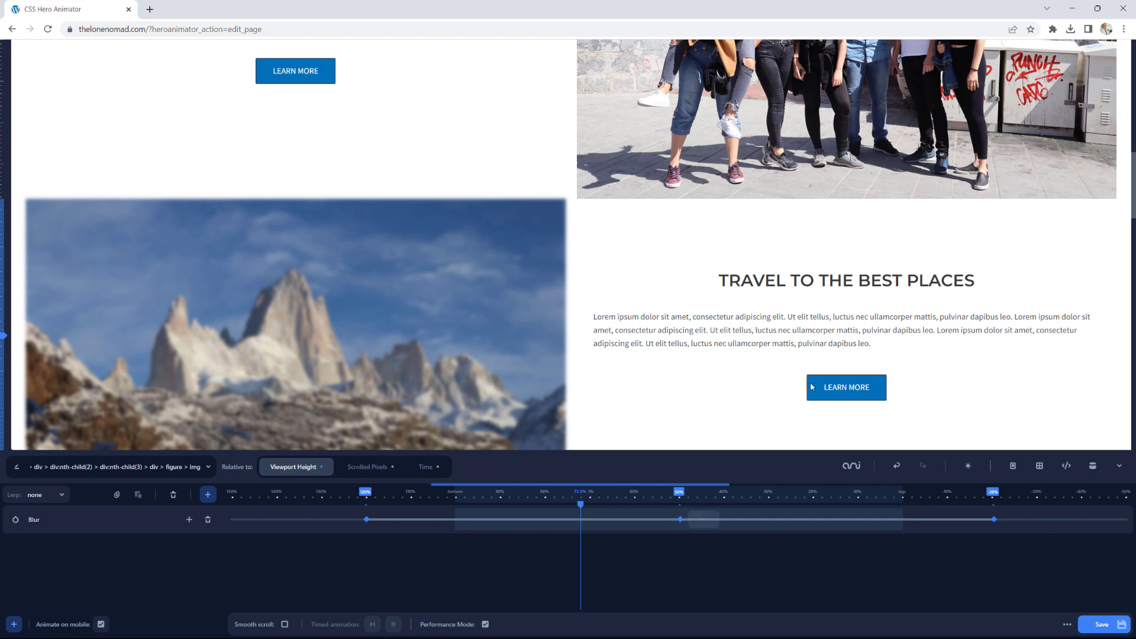
left_click_drag(1134, 172, 1134, 187)
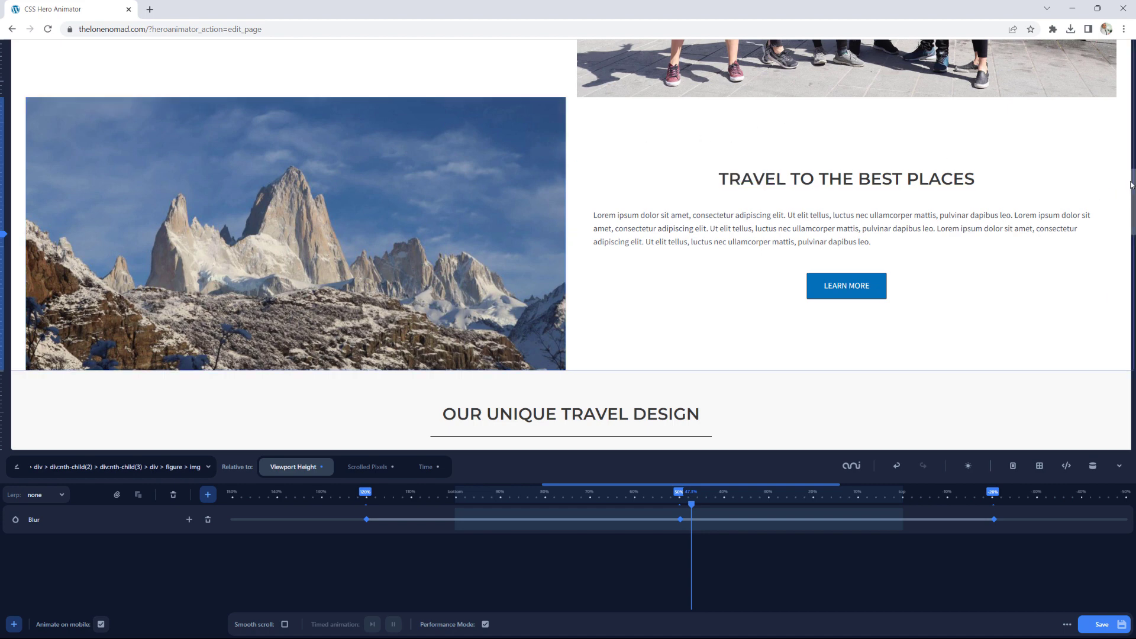
left_click_drag(1131, 181, 1131, 188)
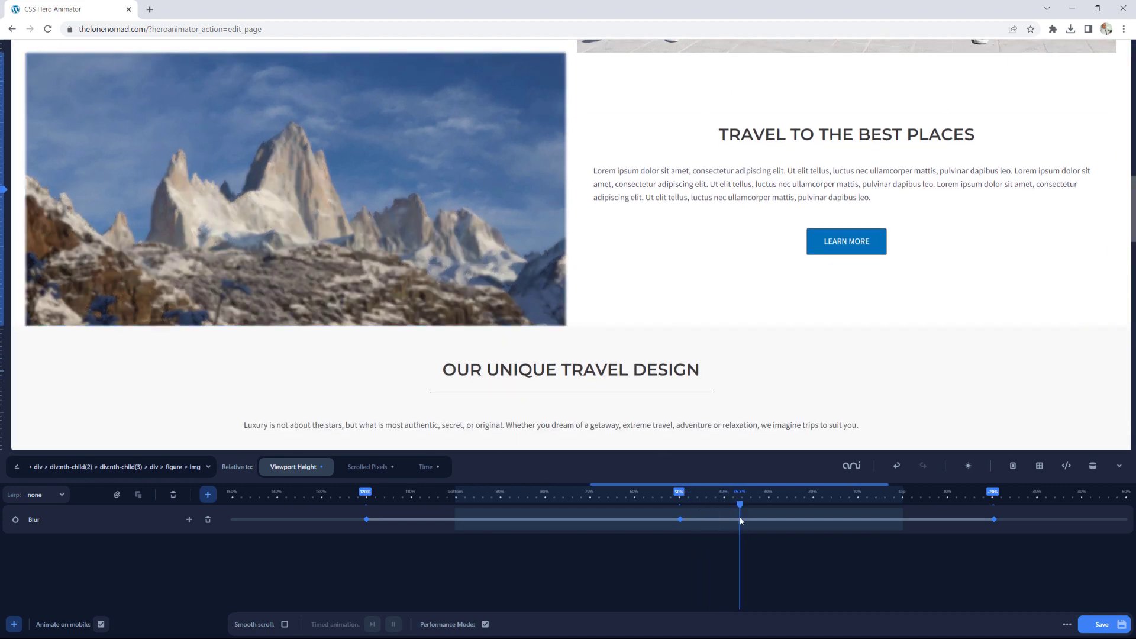
left_click_drag(1132, 195, 1132, 198)
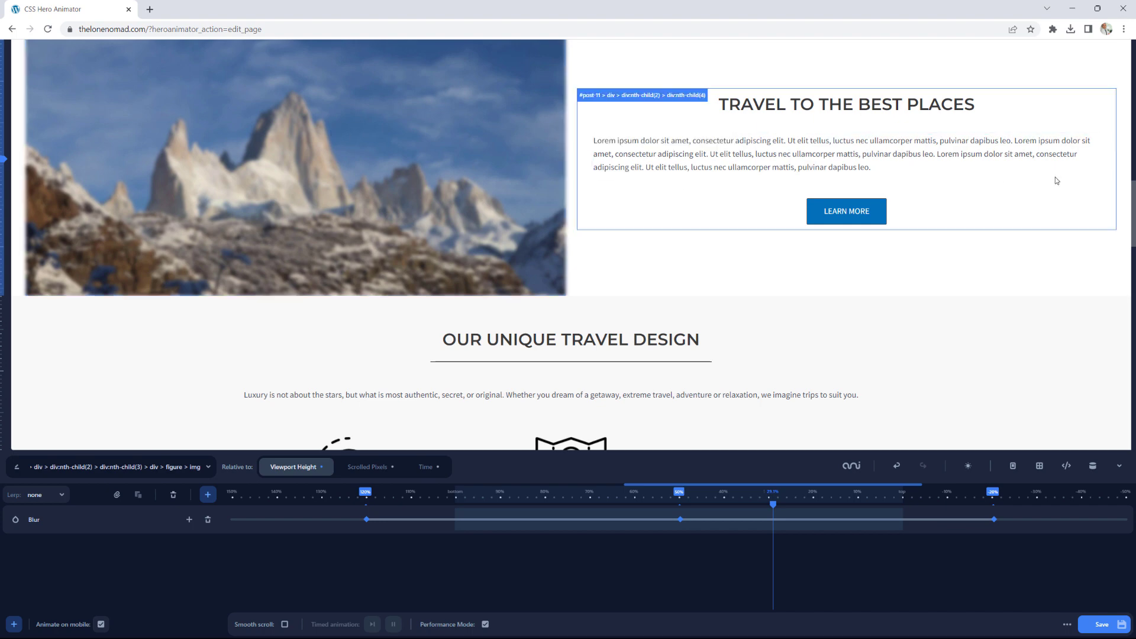
left_click_drag(1128, 196, 1128, 216)
mouse_move(994, 520)
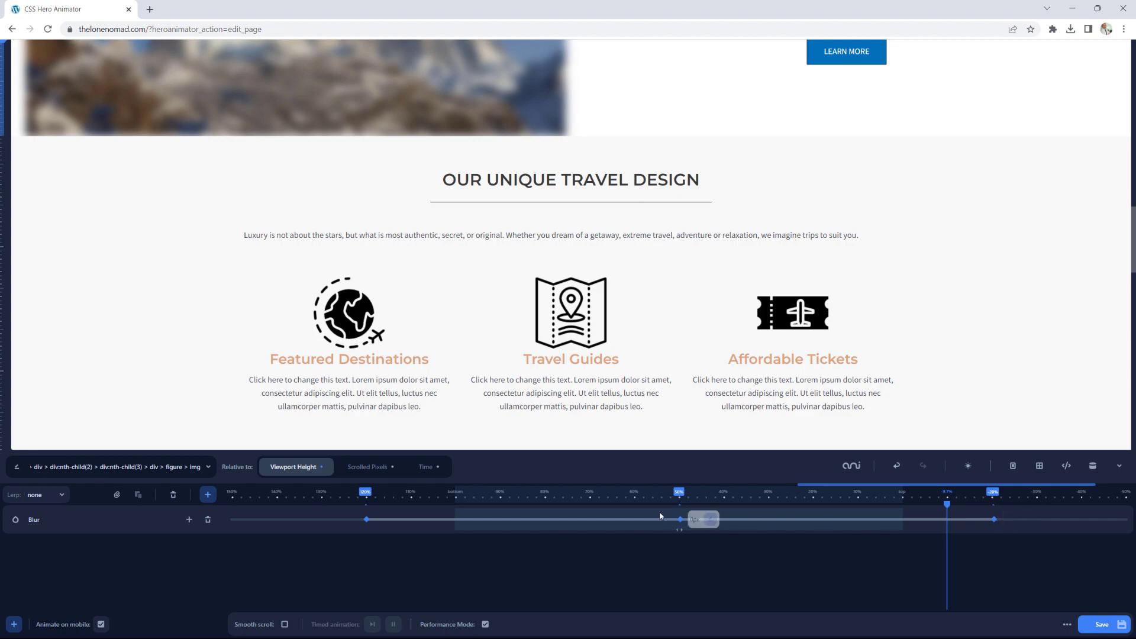
scroll(544, 517, "up", 15)
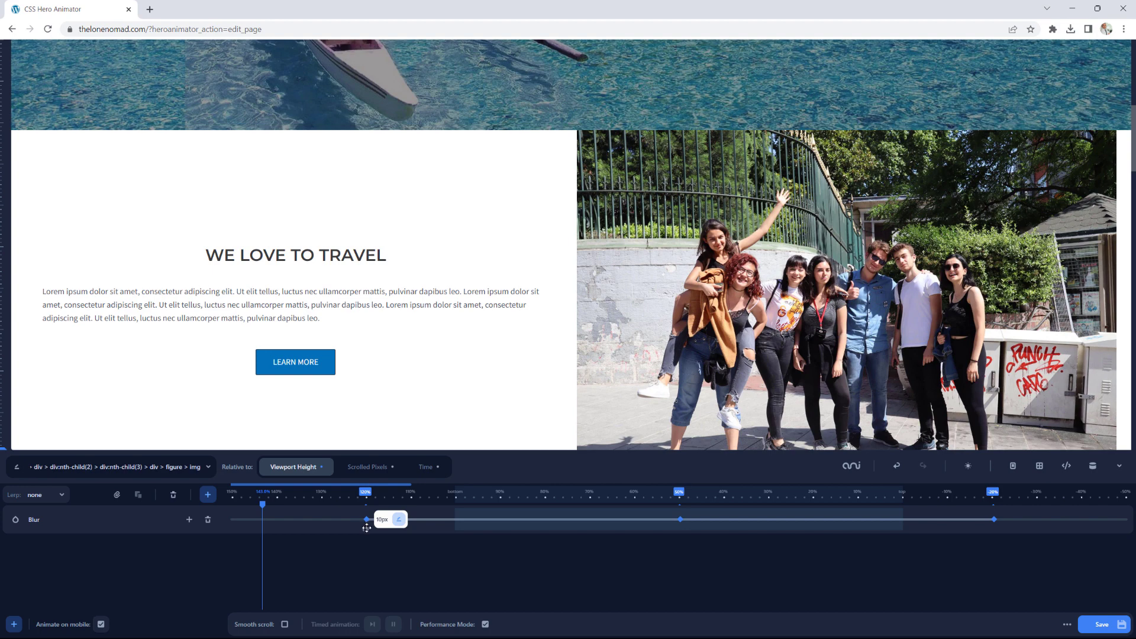
Move the Blur animation's 50% keyframe to 98% and preview the mountain image's blur while moving down the page
mouse_move(365, 512)
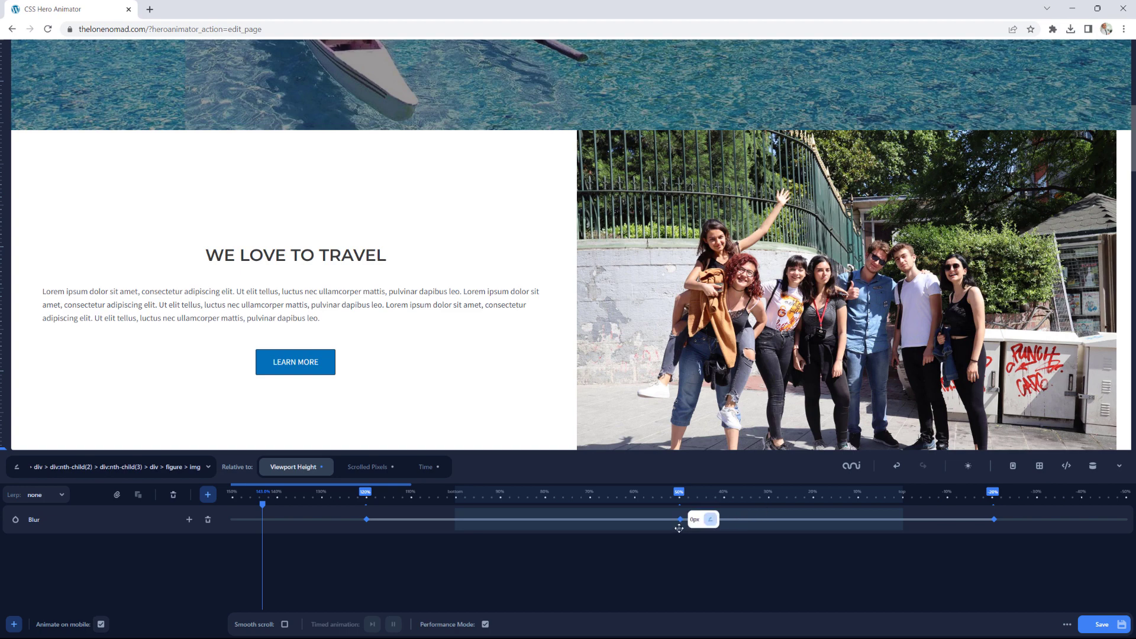
left_click_drag(680, 530, 465, 530)
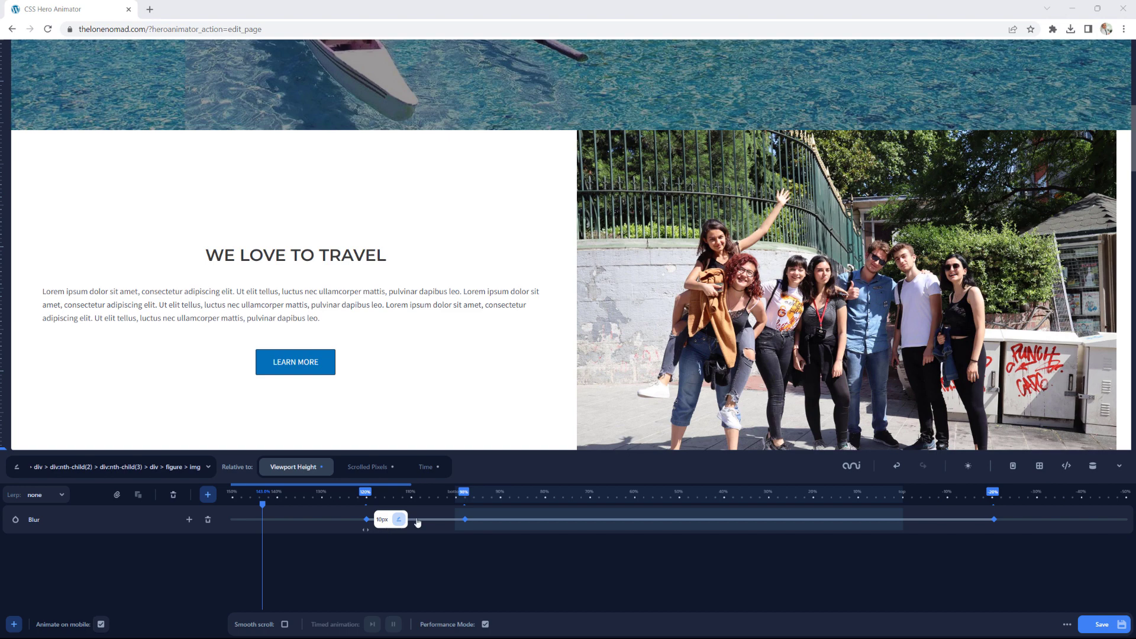
left_click_drag(1132, 139, 1132, 150)
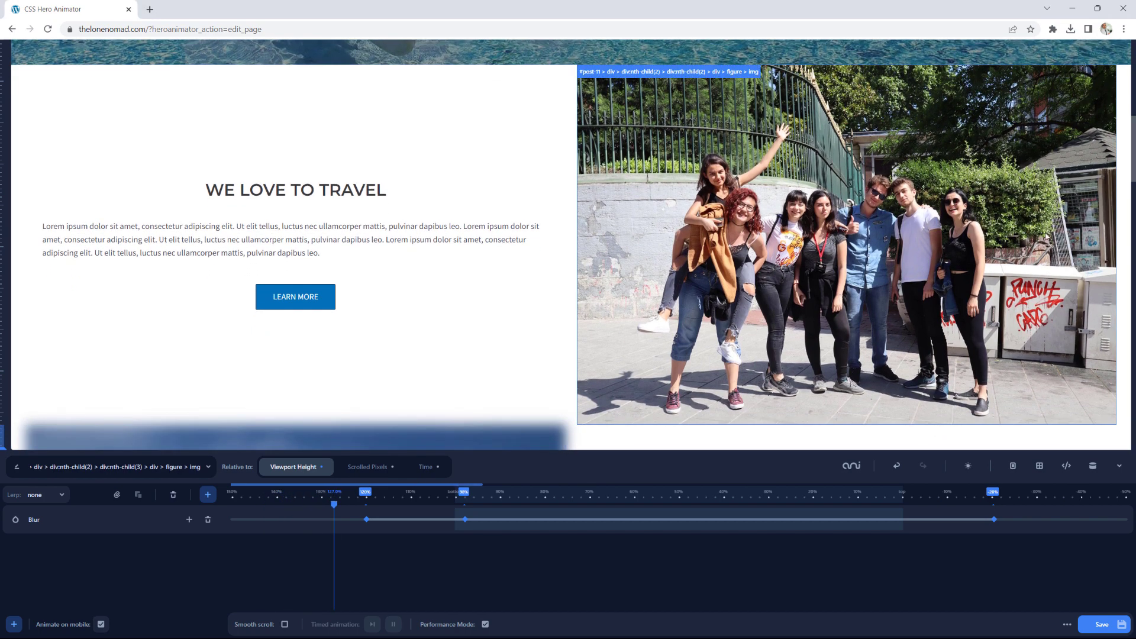
left_click_drag(1134, 174, 1134, 193)
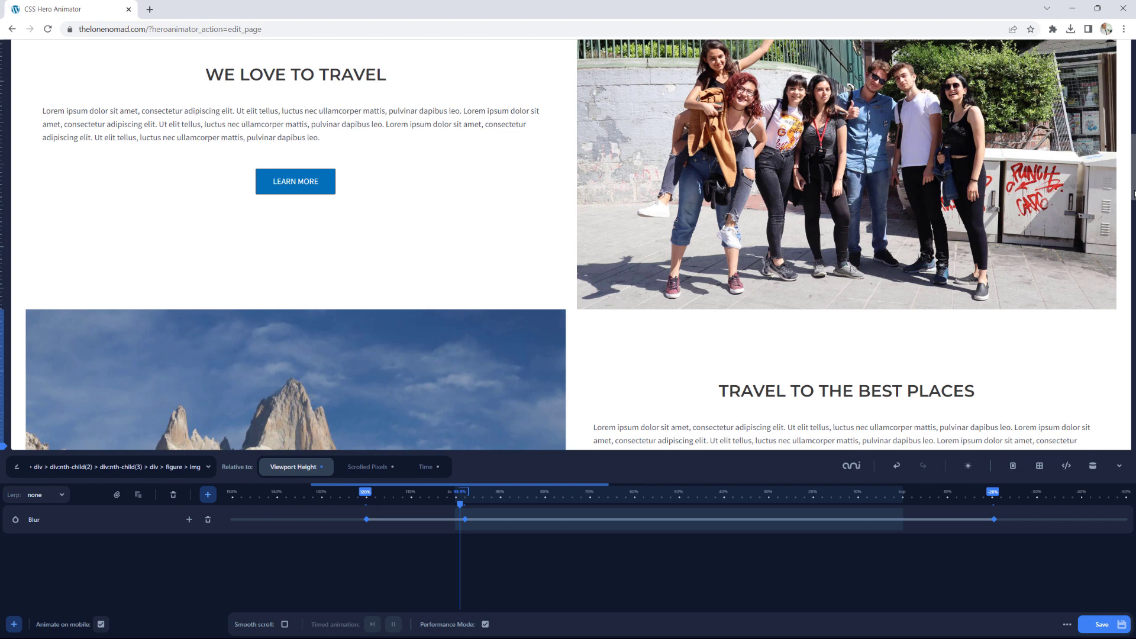
left_click_drag(1134, 192, 1133, 215)
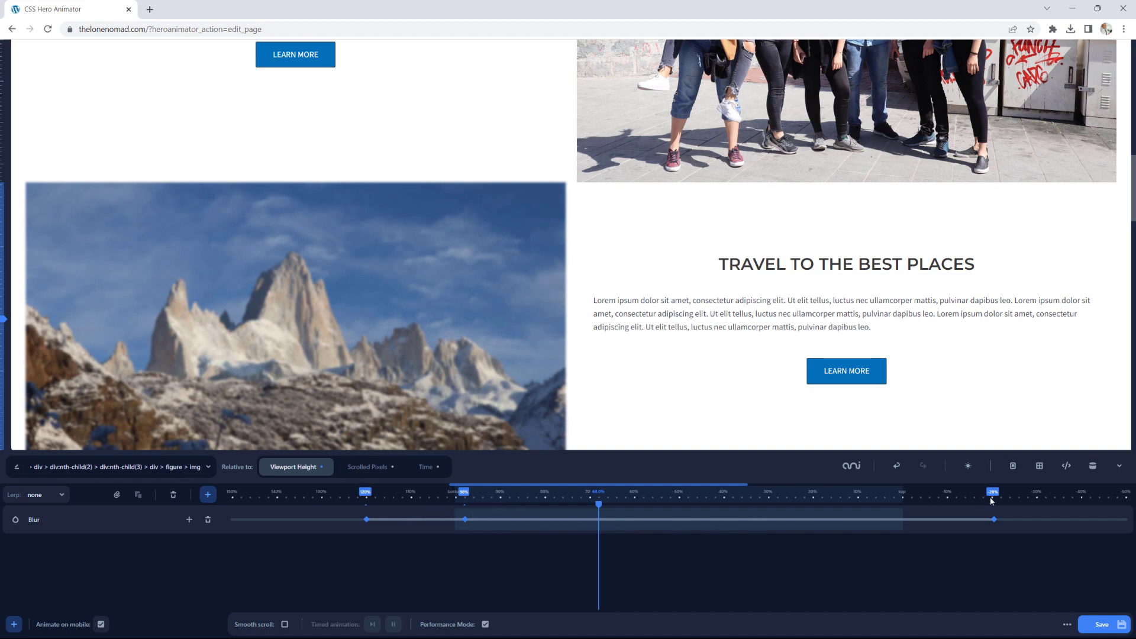
left_click_drag(1132, 193, 1101, 223)
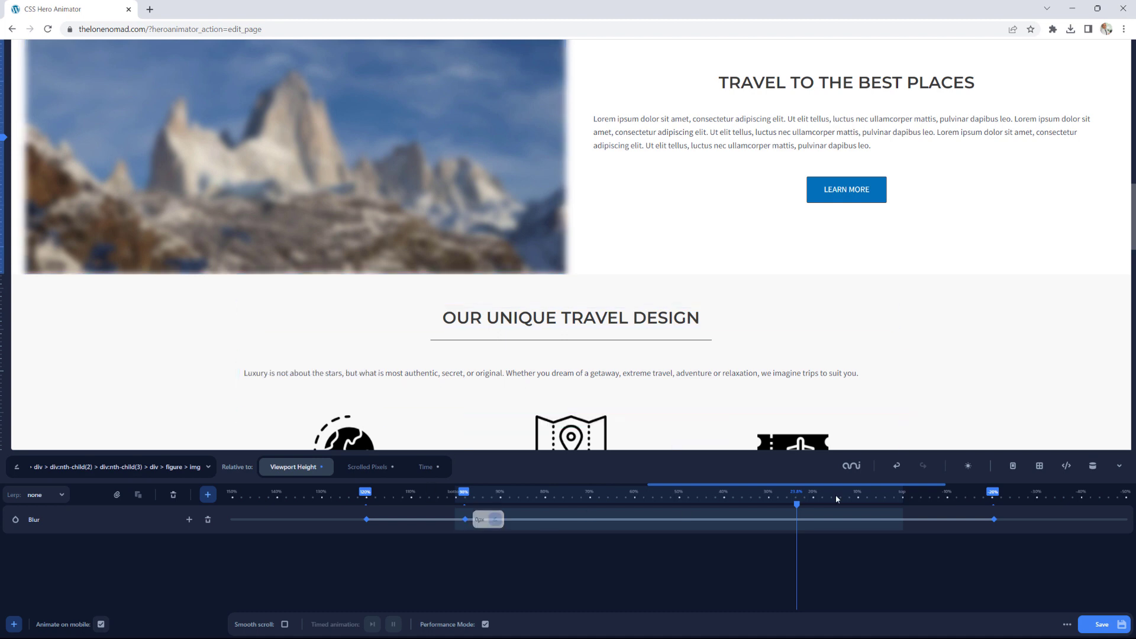
Move the Blur animation's -20% keyframe to 81% and preview how the mountain image blurs while moving through the page
mouse_move(994, 519)
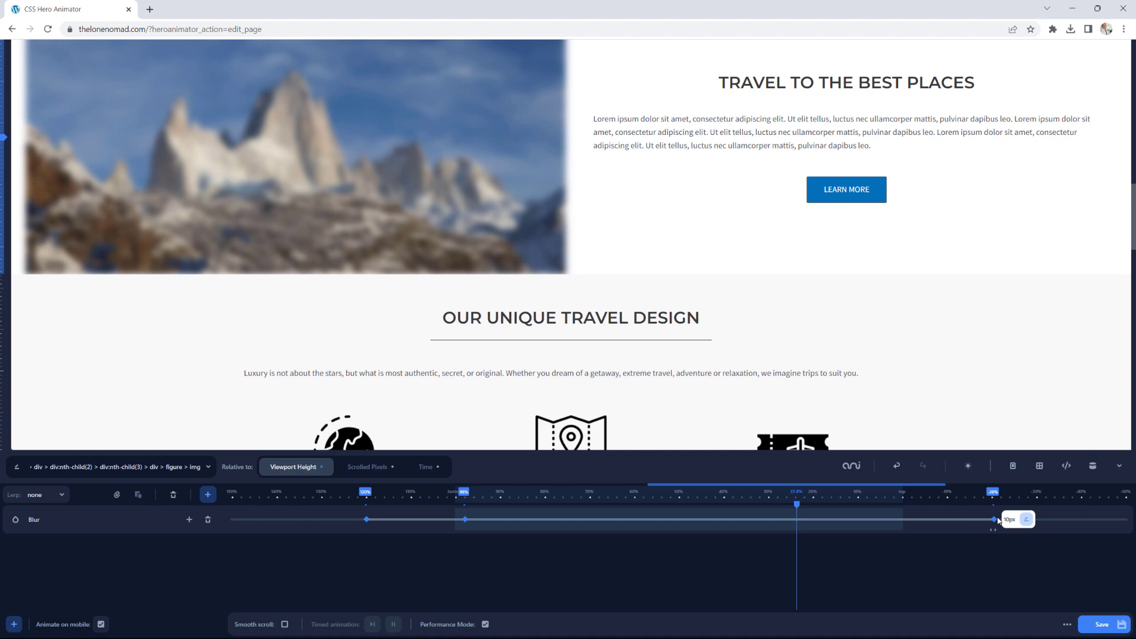
left_click_drag(992, 524, 540, 537)
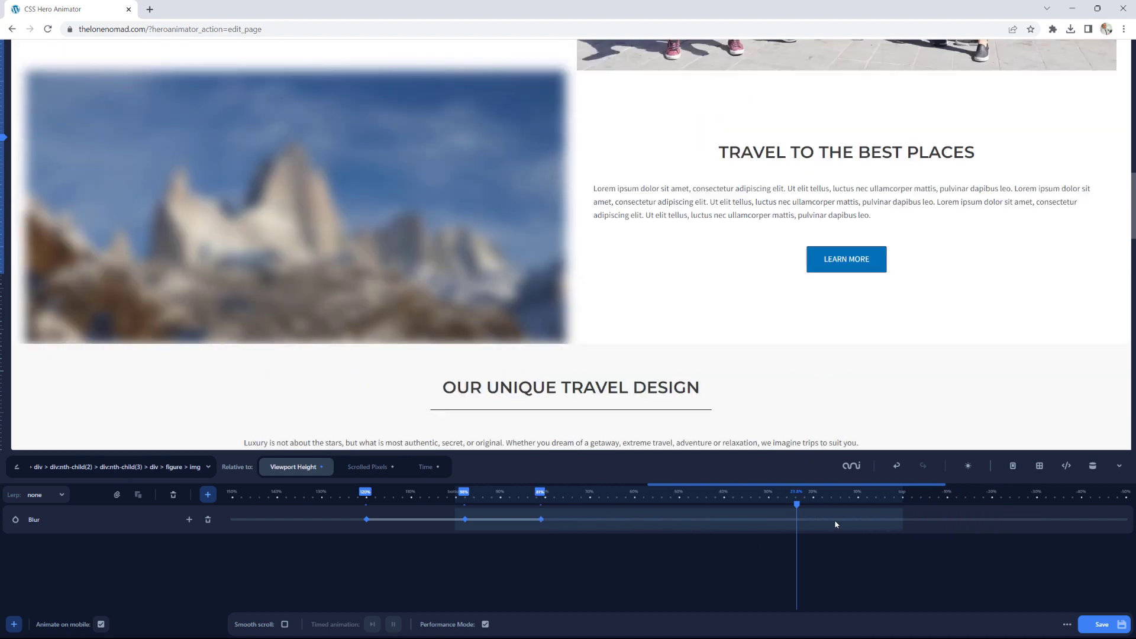
scroll(836, 524, "up", 4)
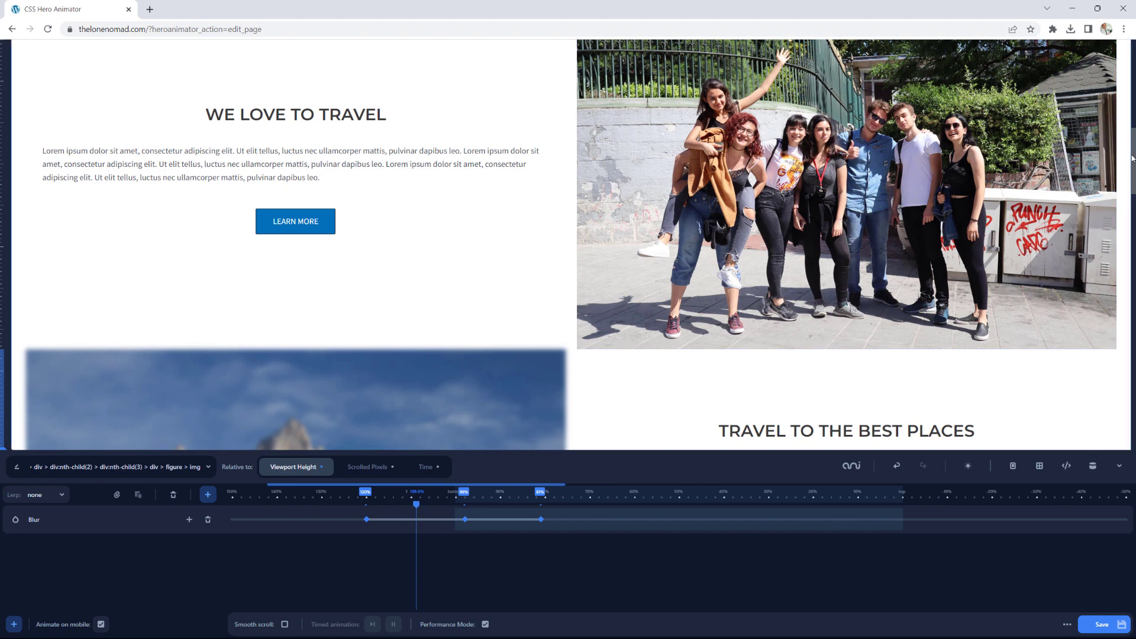
left_click_drag(1132, 159, 1132, 194)
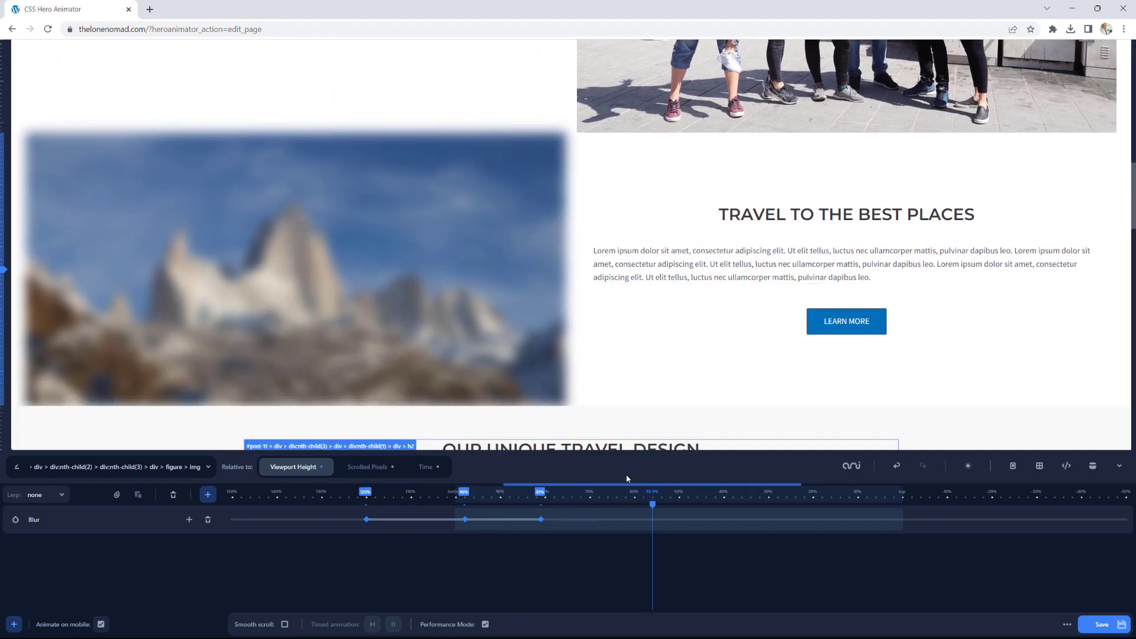
Move the Blur animation's 81% keyframe to 15% and delete its 120% keyframe
mouse_move(486, 523)
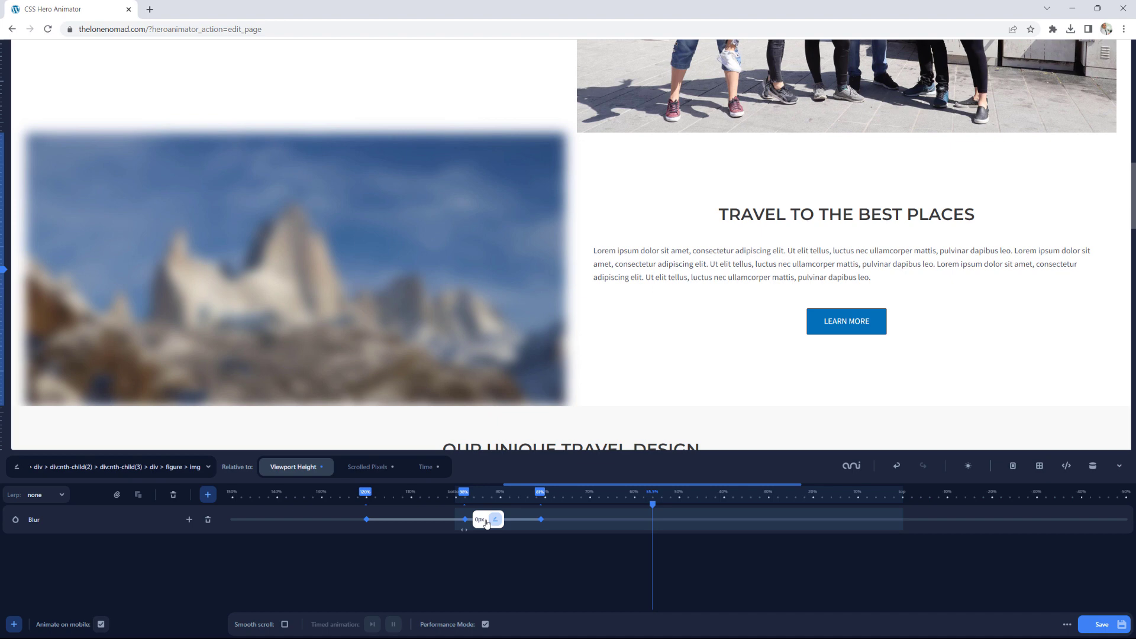
mouse_move(539, 526)
left_click_drag(538, 529, 837, 530)
mouse_move(368, 525)
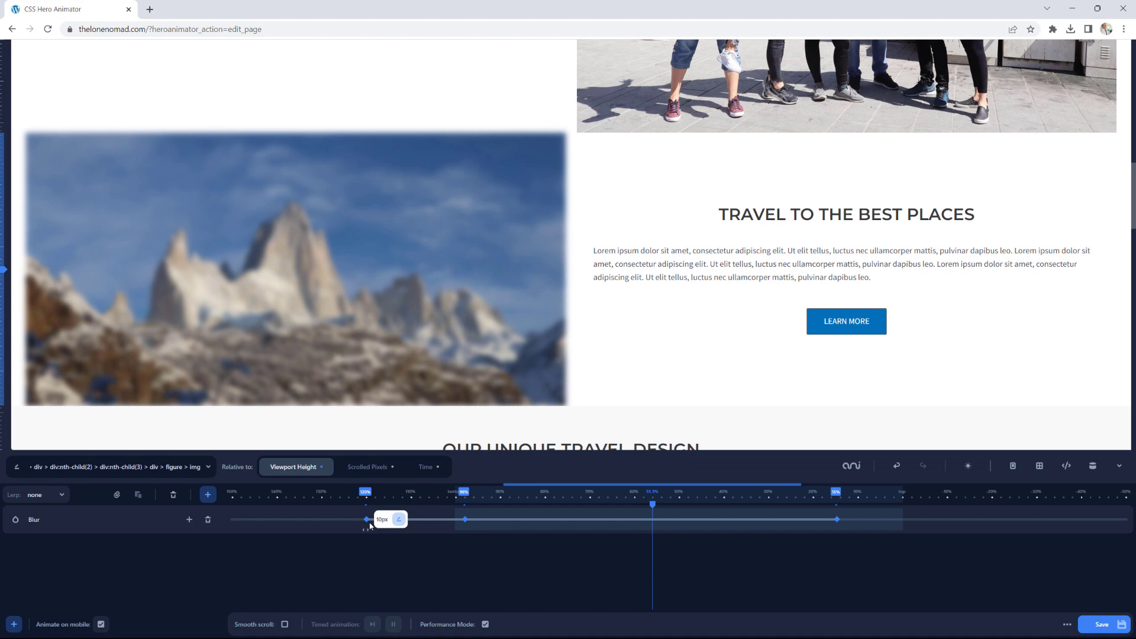
left_click(399, 520)
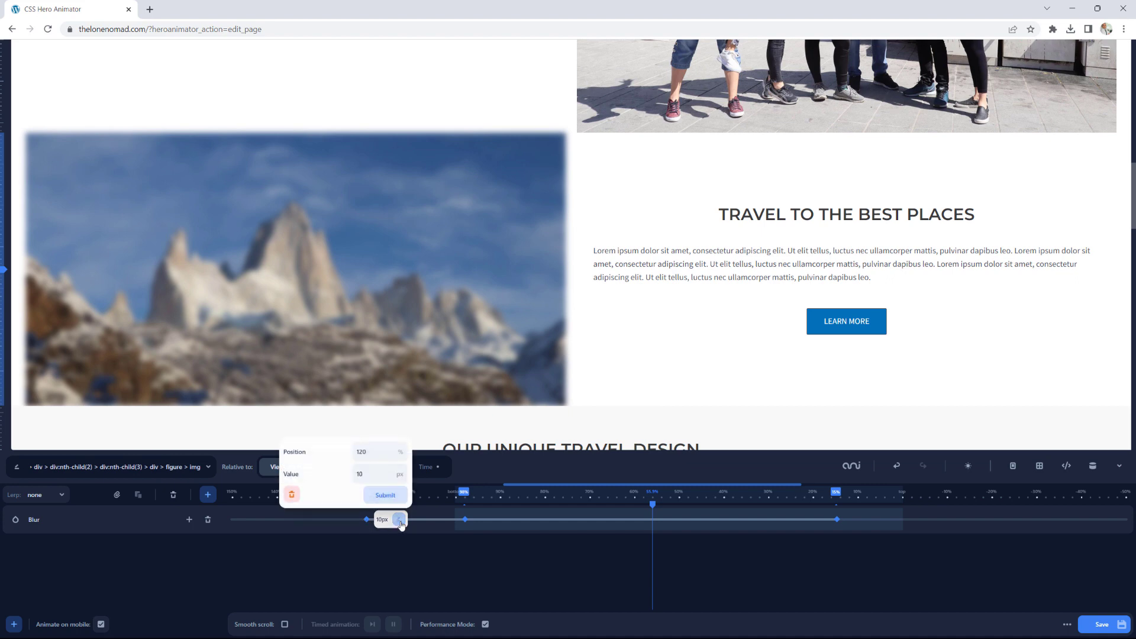
left_click(292, 496)
Preview the mountain image's blur between the 98% and 15% keyframes while moving through the page
scroll(328, 502, "up", 4)
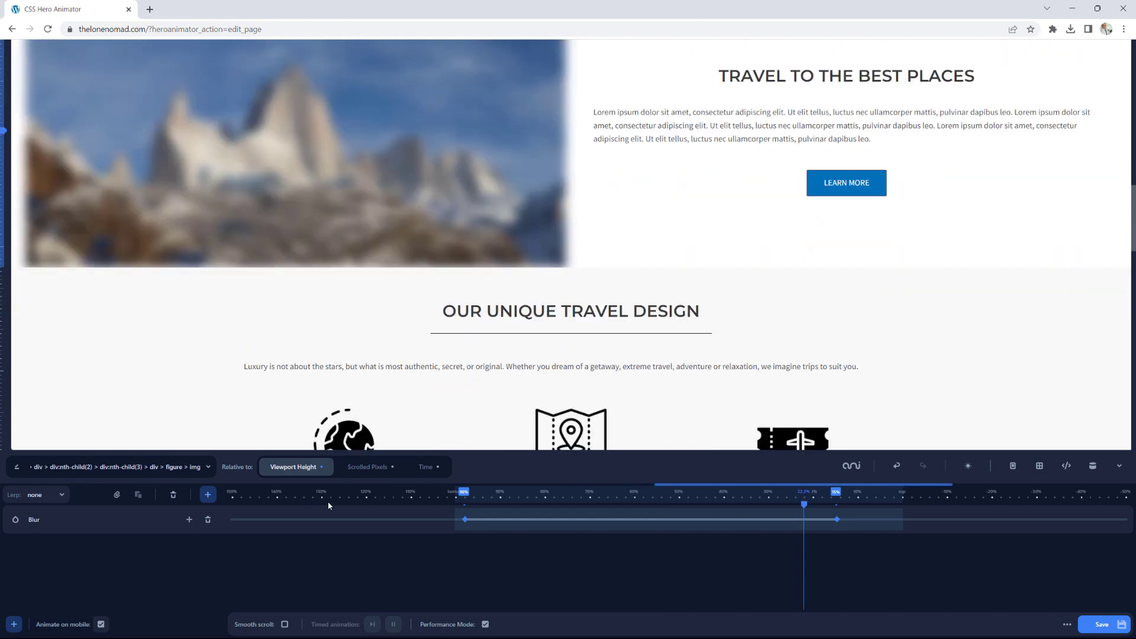
scroll(327, 502, "up", 1)
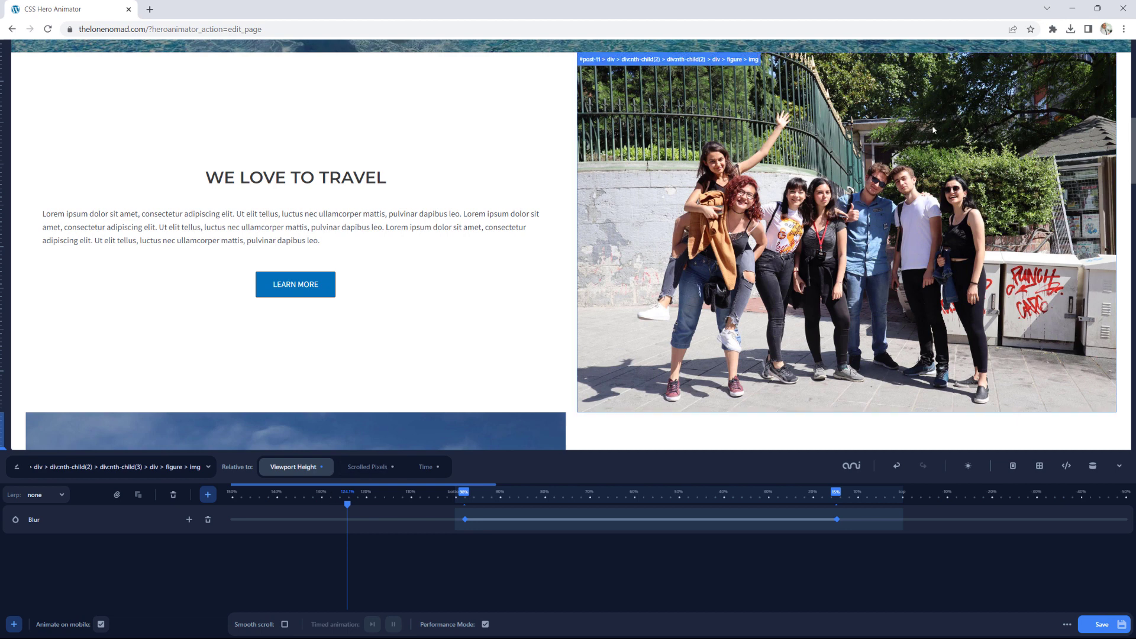
scroll(1132, 145, "down", 2)
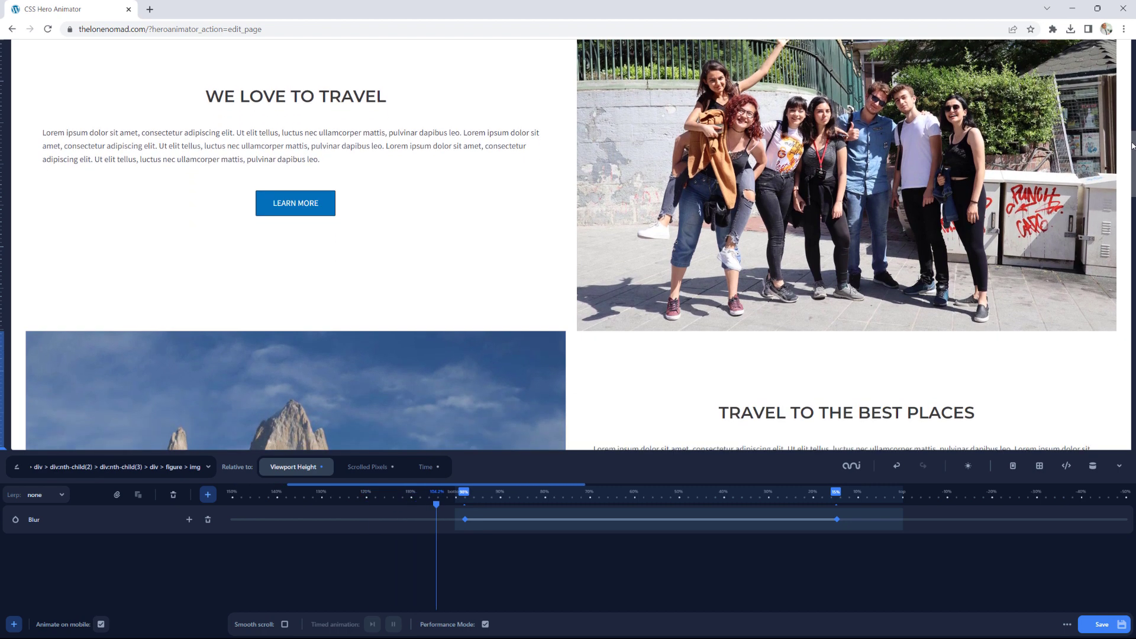
mouse_move(471, 515)
mouse_move(838, 520)
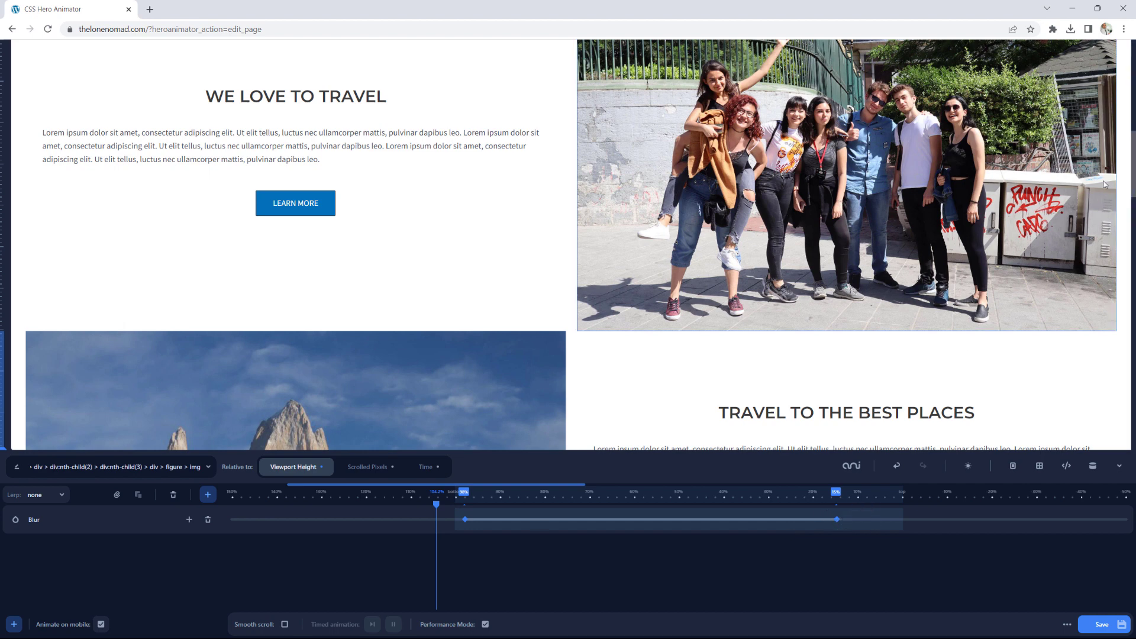
left_click_drag(1132, 149, 1128, 211)
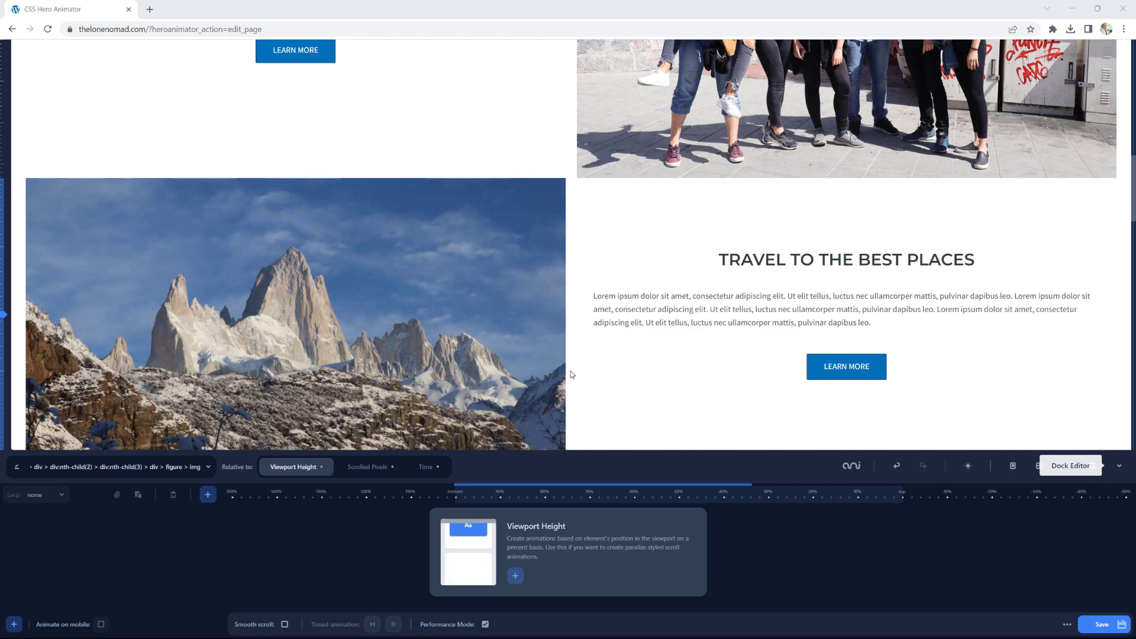
Add a Move X animation relative to Viewport Height to the mountain image
left_click(517, 578)
mouse_move(591, 411)
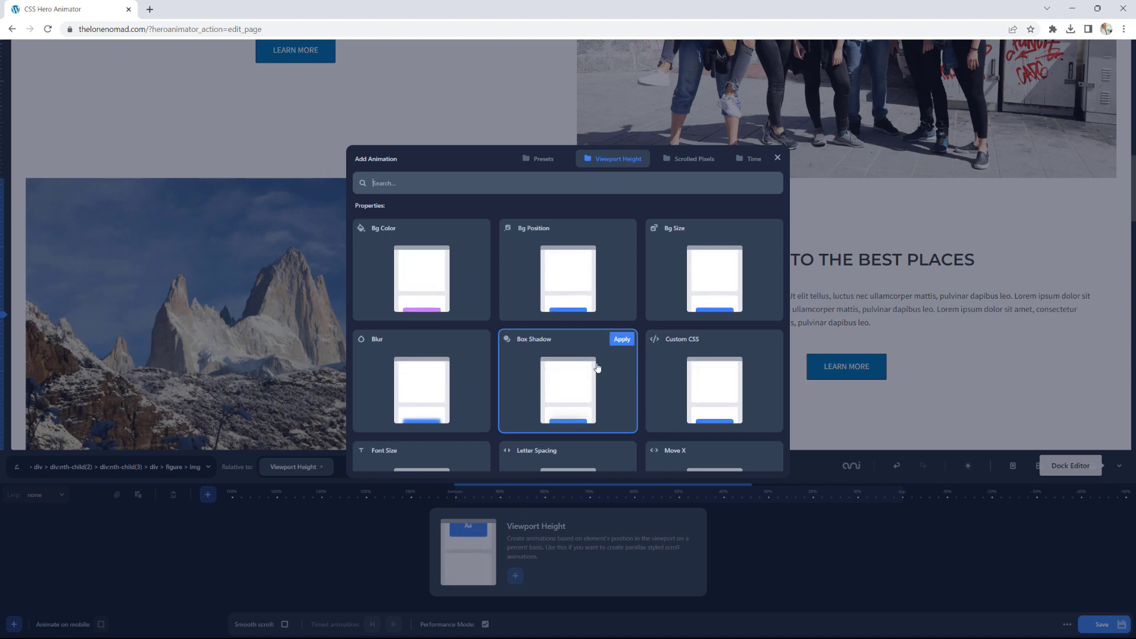
scroll(597, 369, "down", 3)
mouse_move(695, 312)
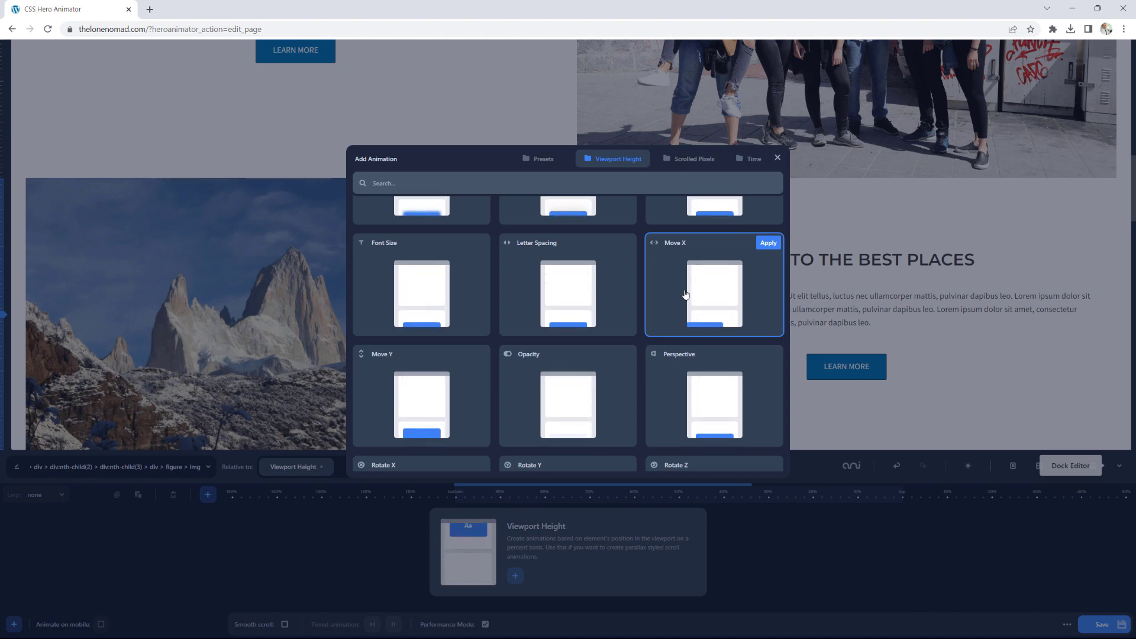
left_click(768, 242)
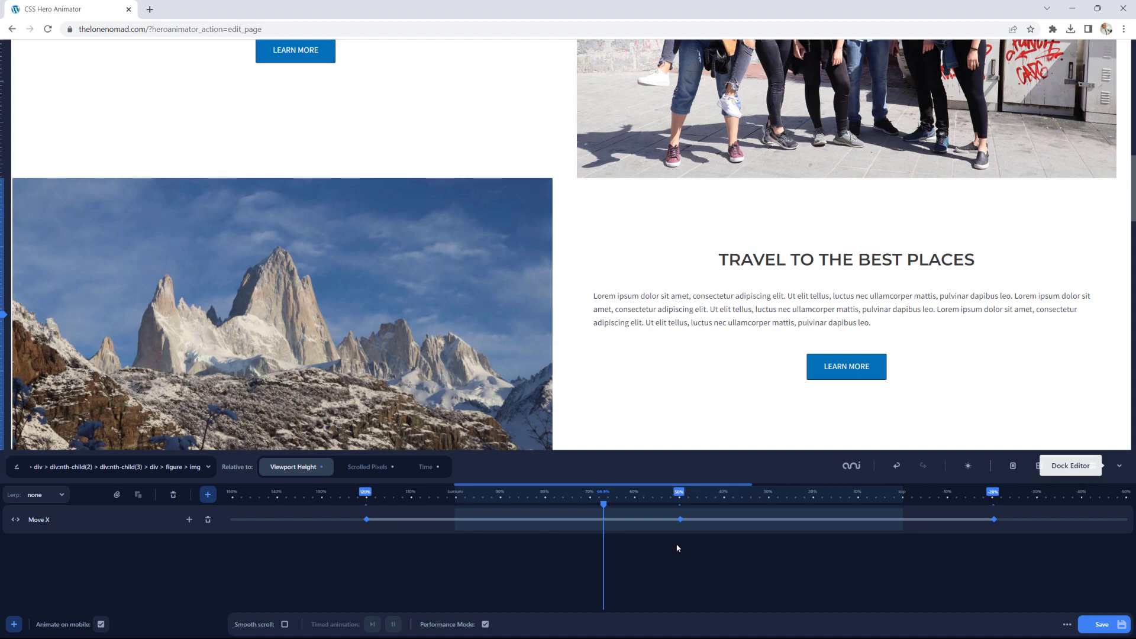
Examine how the mountain image shifts horizontally between the 120% and 50% Move X keyframes as the page scrolls
scroll(490, 563, "up", 5)
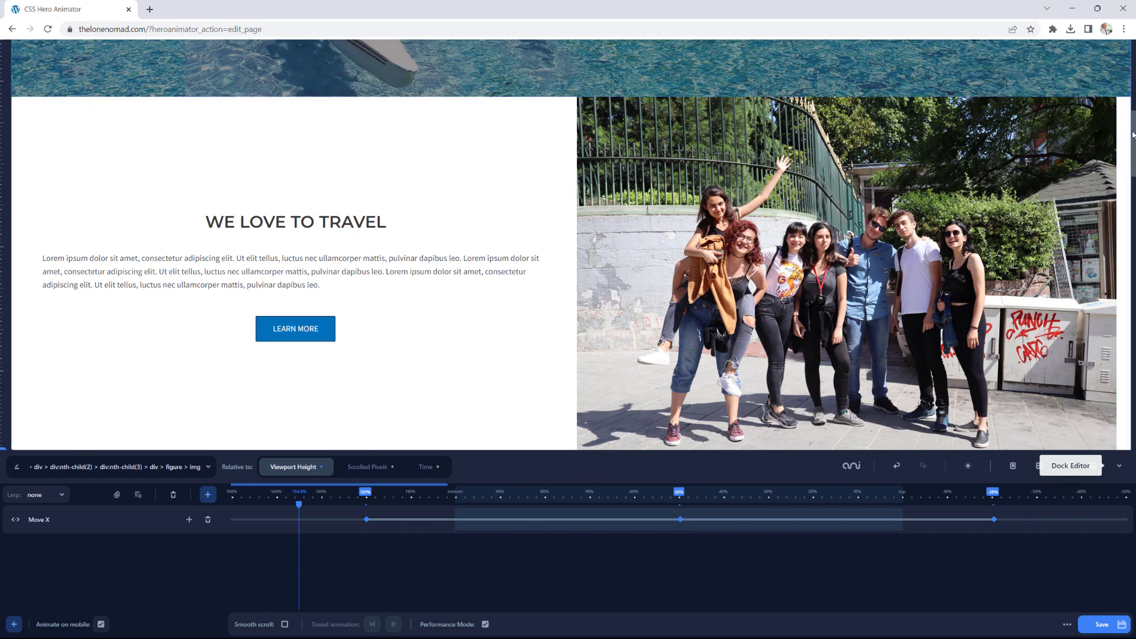
scroll(1131, 141, "down", 1)
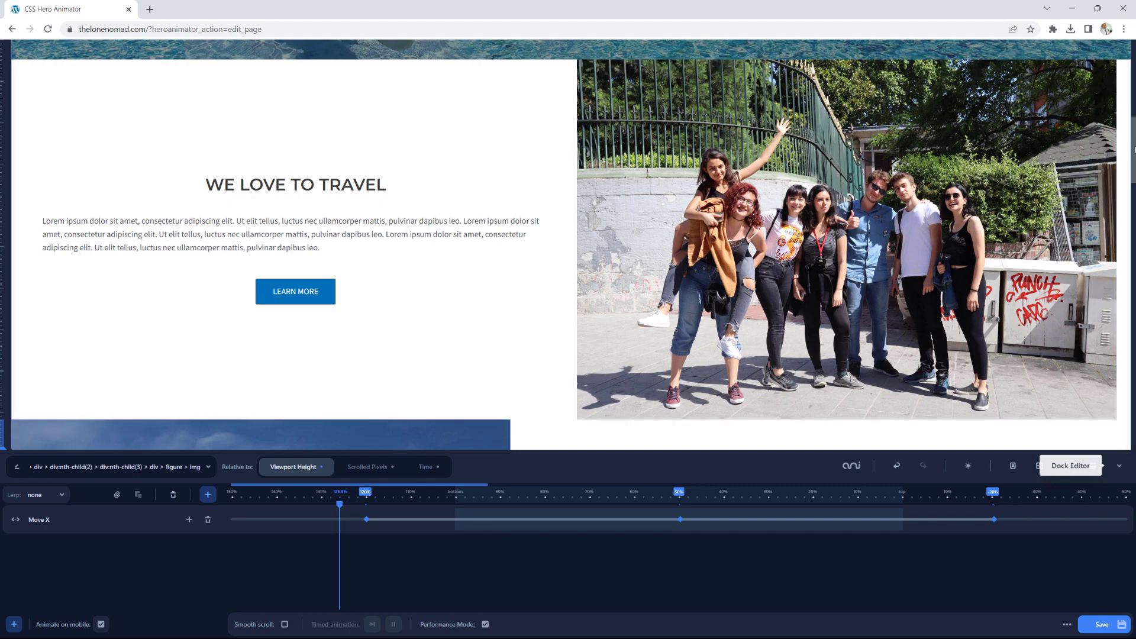
scroll(1133, 150, "down", 1)
scroll(1133, 153, "down", 1)
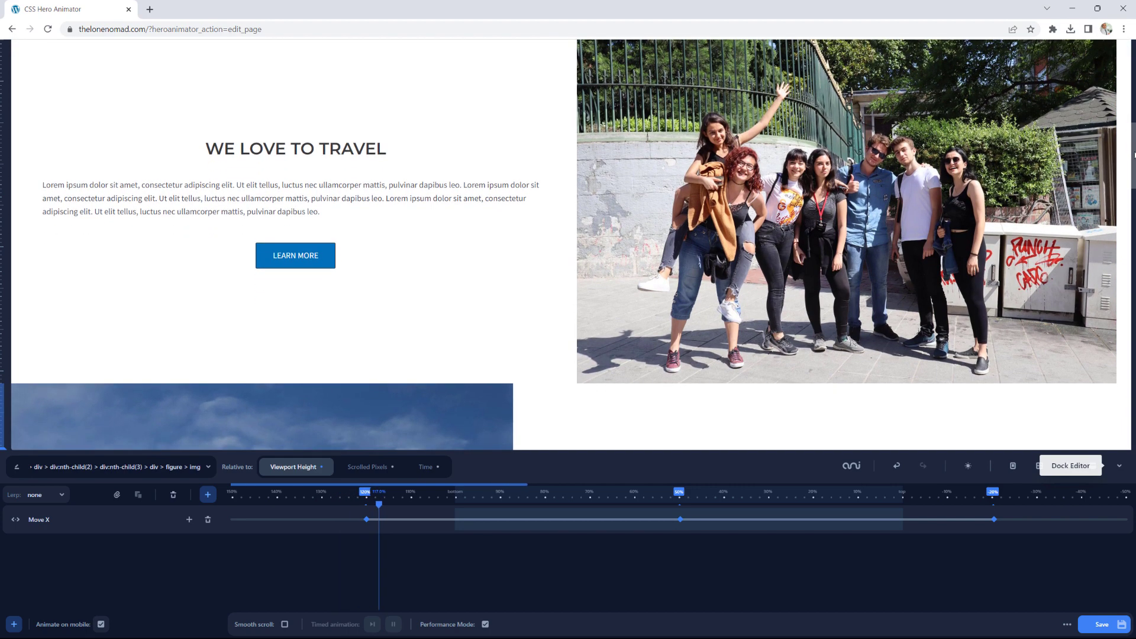
scroll(1133, 155, "down", 1)
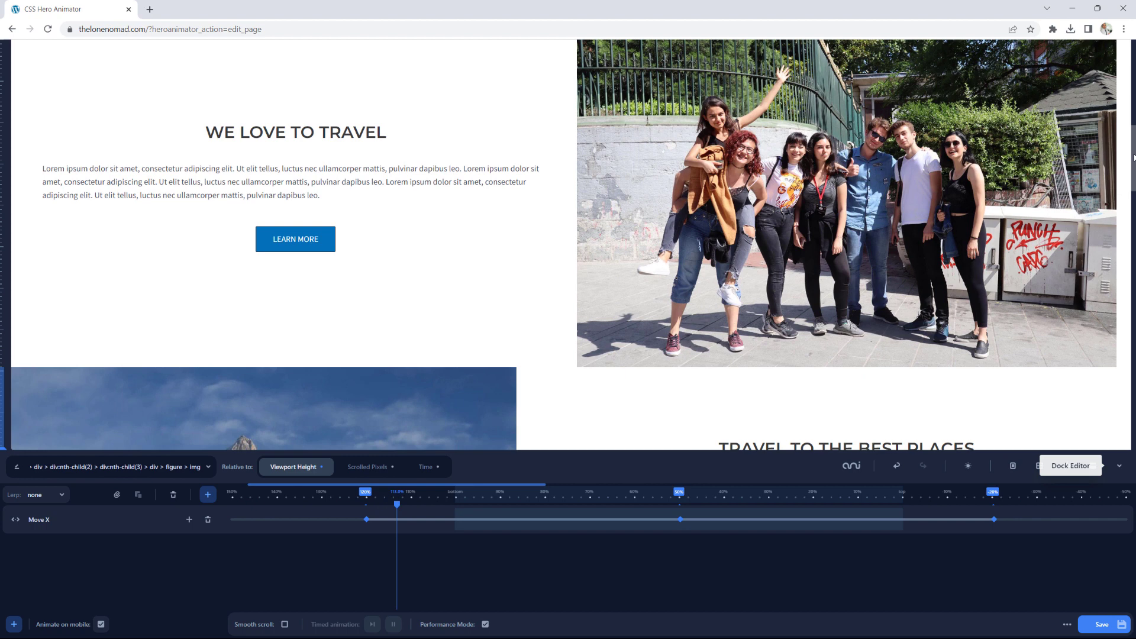
left_click_drag(1133, 155, 1130, 200)
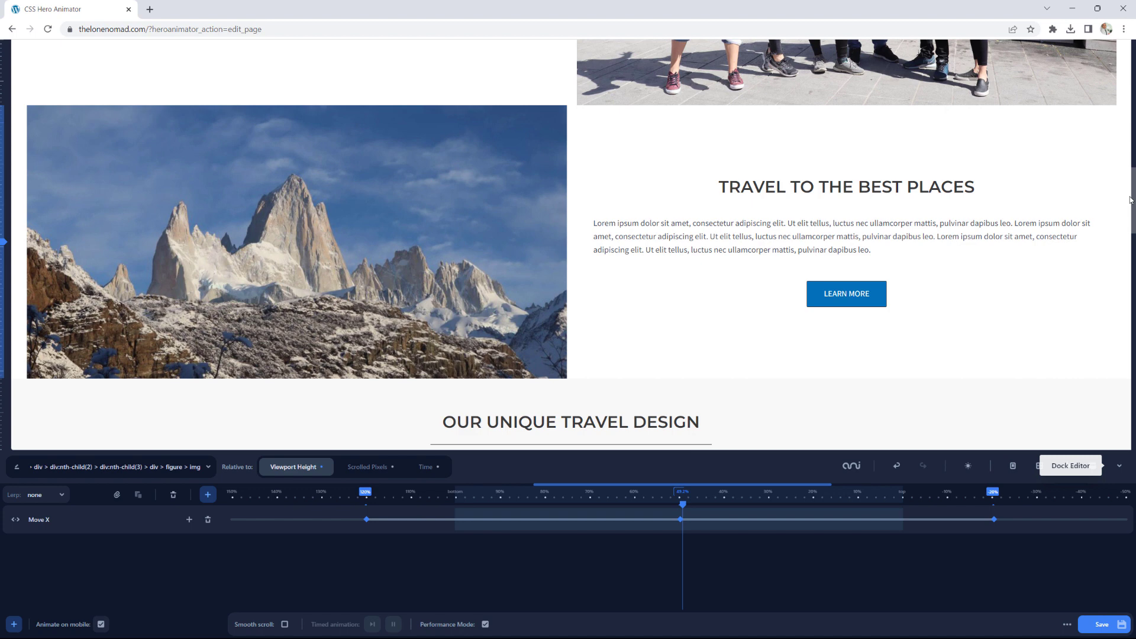
left_click_drag(1130, 200, 1102, 169)
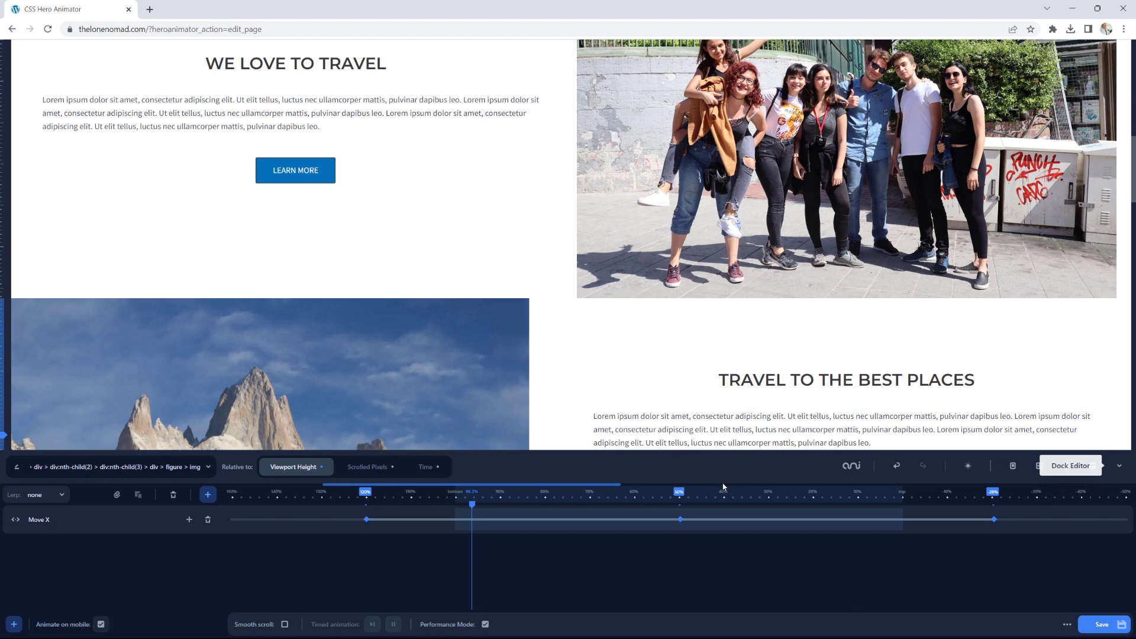
Move the Move X animation's 50% keyframe to 98% and its -20% keyframe to 44%, and preview the image's horizontal movement
mouse_move(679, 529)
left_click_drag(680, 529, 459, 532)
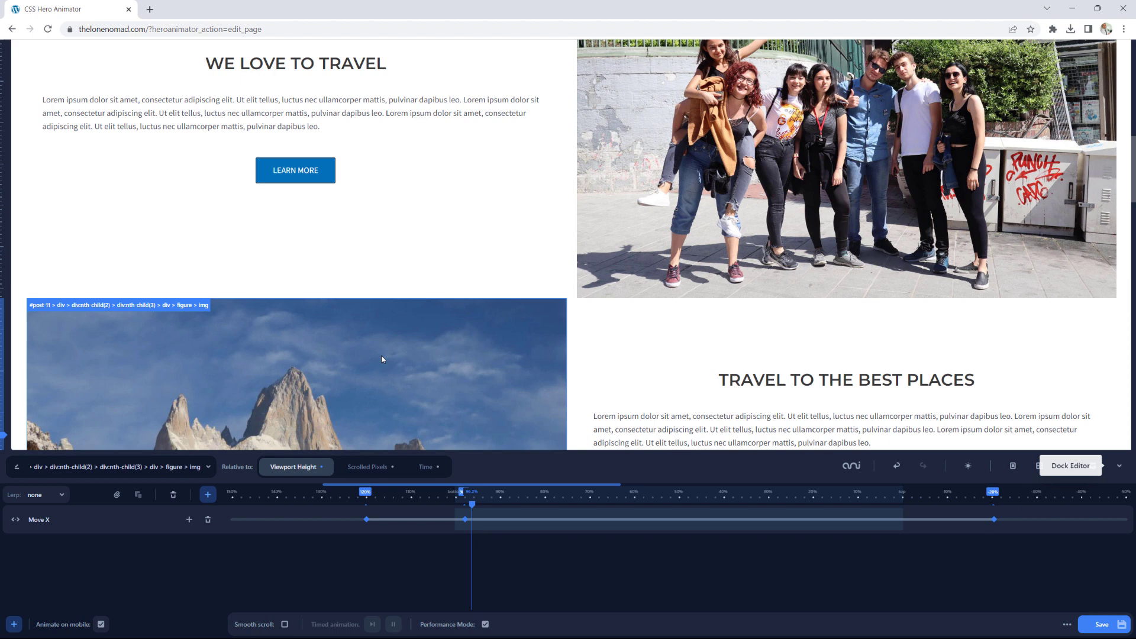
left_click(992, 522)
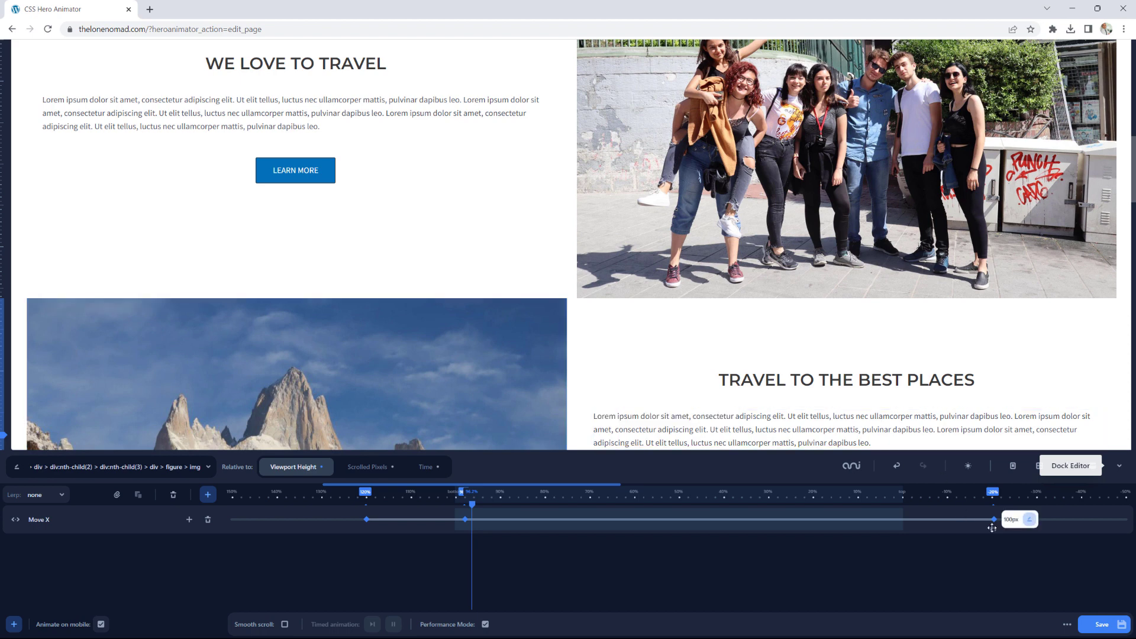
left_click_drag(992, 528, 687, 528)
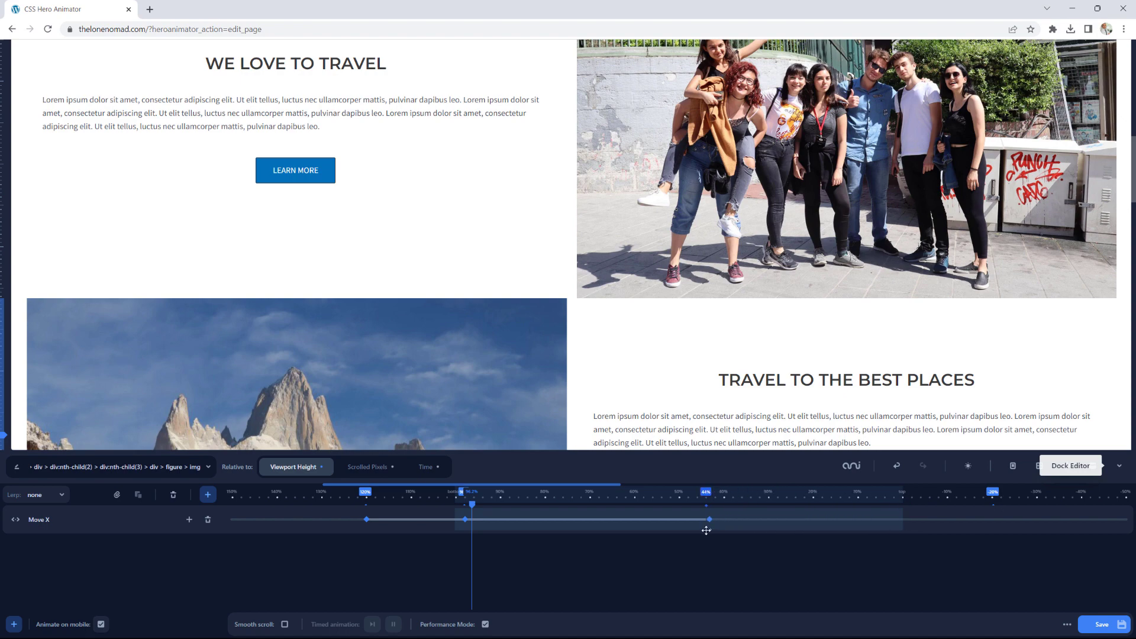
scroll(1120, 158, "up", 3)
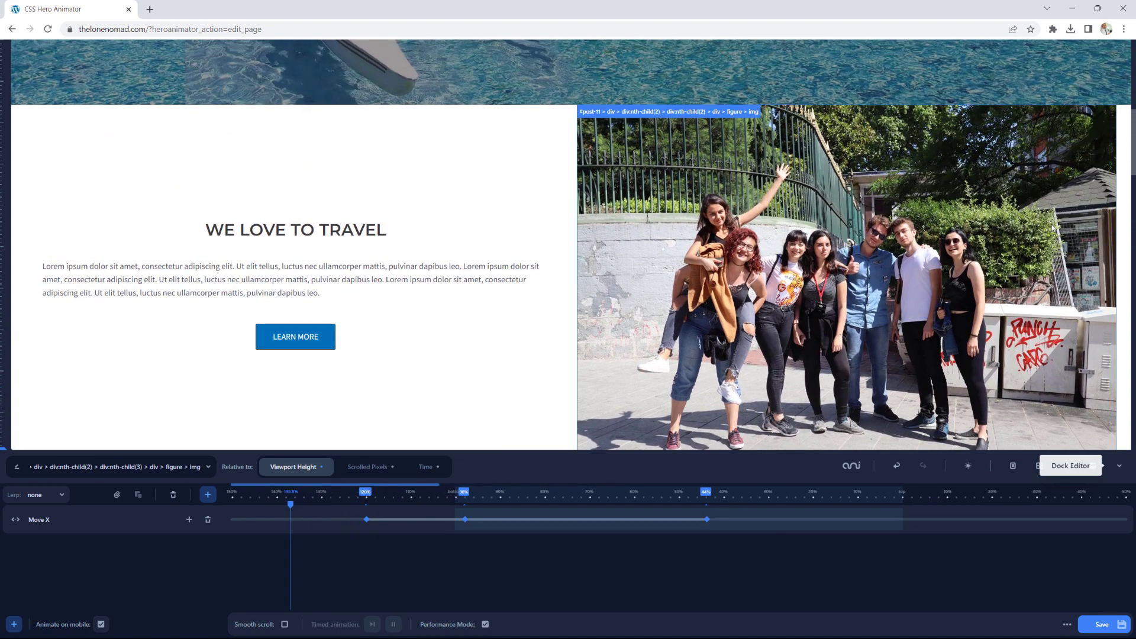
scroll(1131, 156, "down", 1)
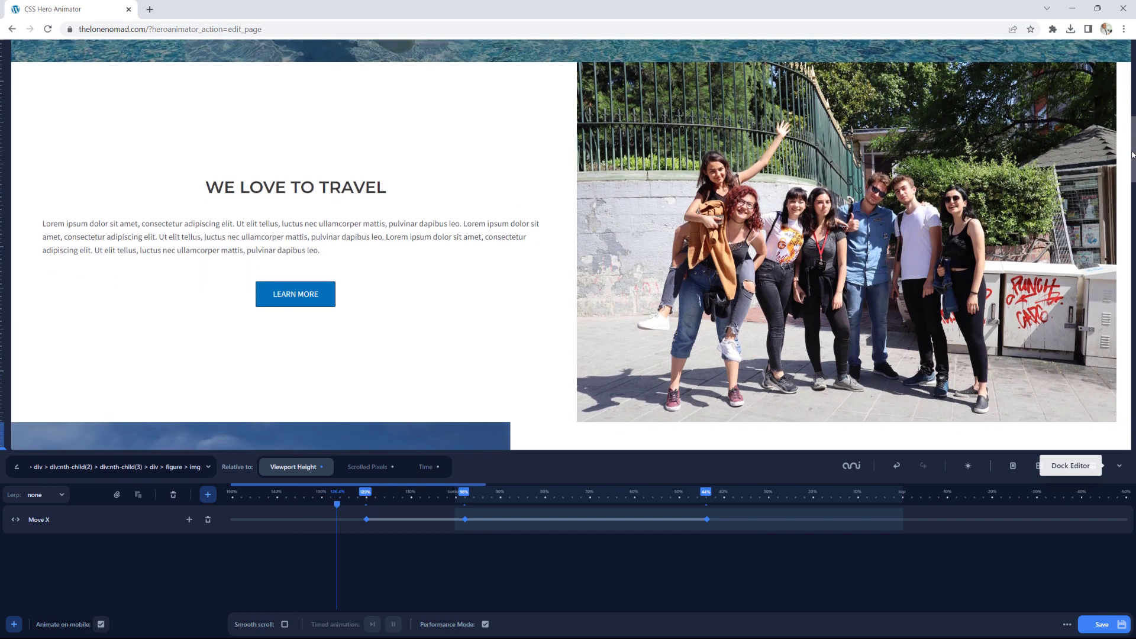
left_click_drag(1132, 152, 1131, 211)
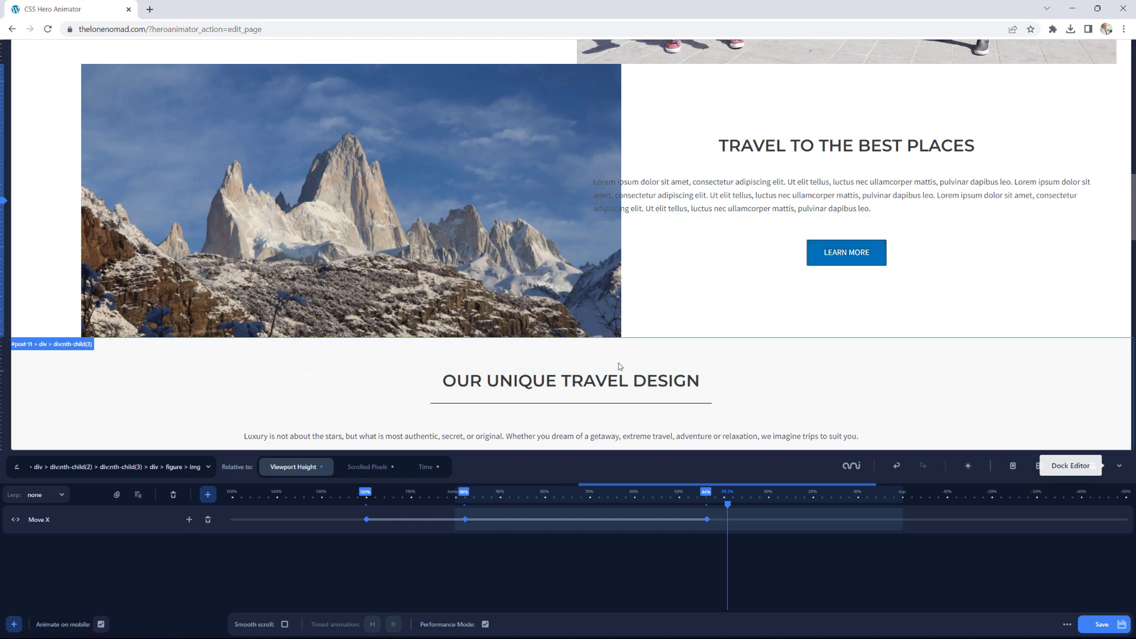
Remove the Move X animation from the mountain image and browse the Viewport Height animation properties available for it
left_click(208, 520)
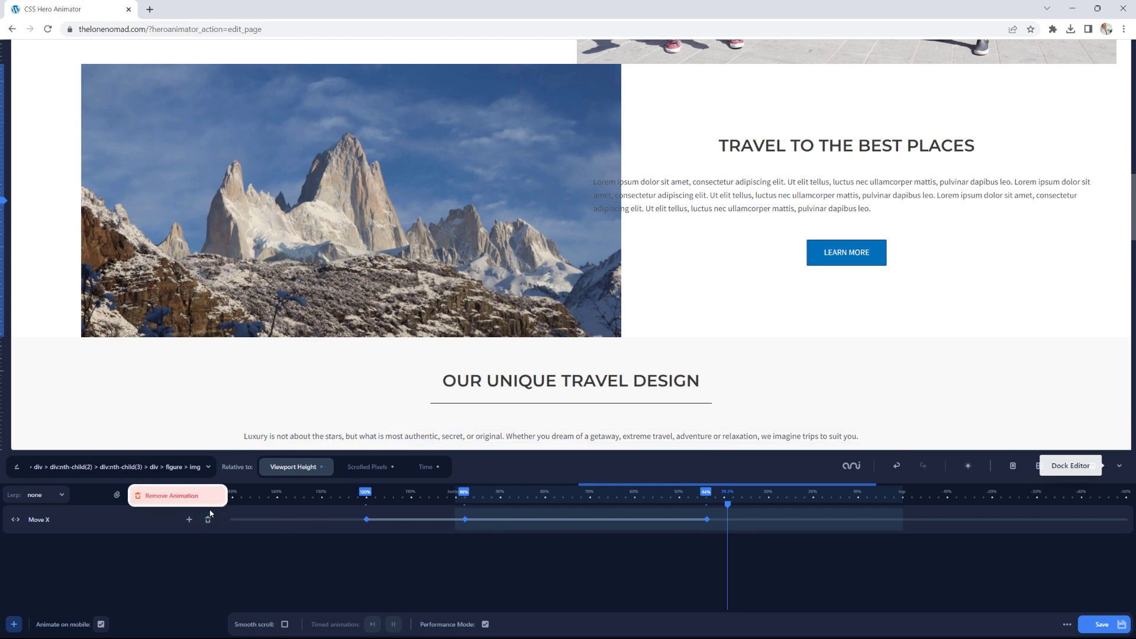
left_click(180, 496)
left_click(515, 575)
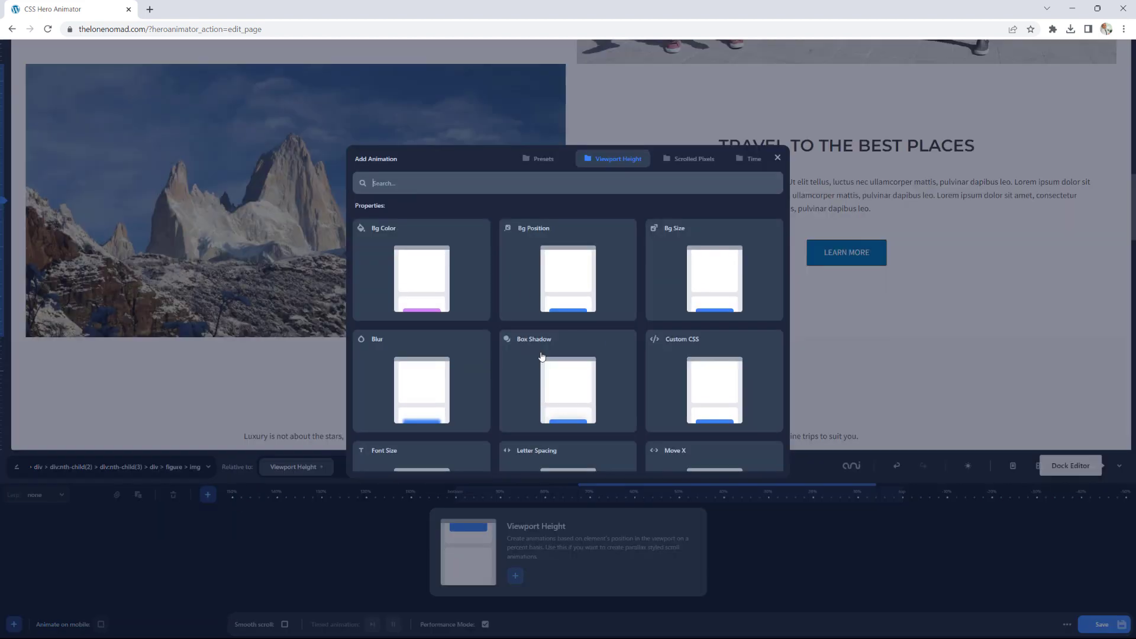
mouse_move(682, 256)
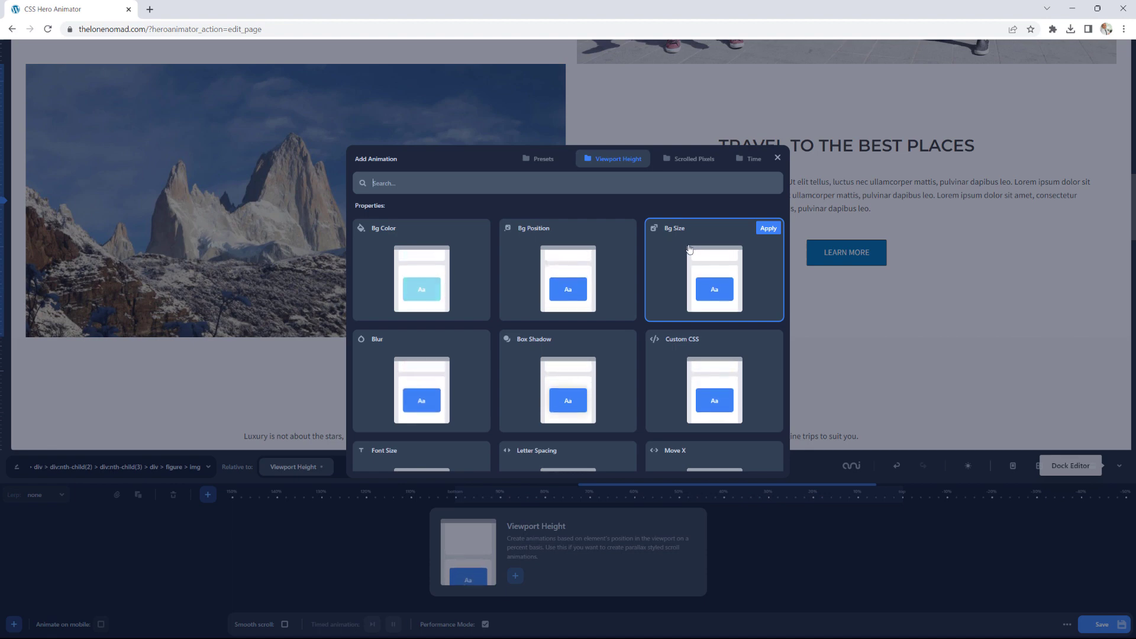
mouse_move(560, 370)
scroll(562, 370, "down", 3)
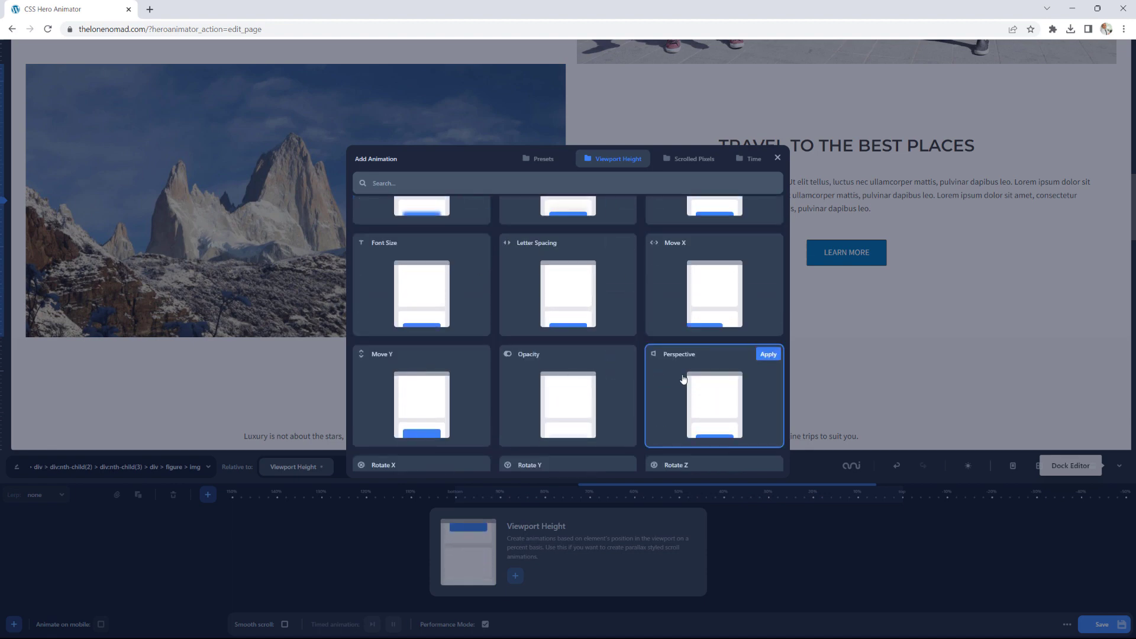
scroll(591, 370, "down", 1)
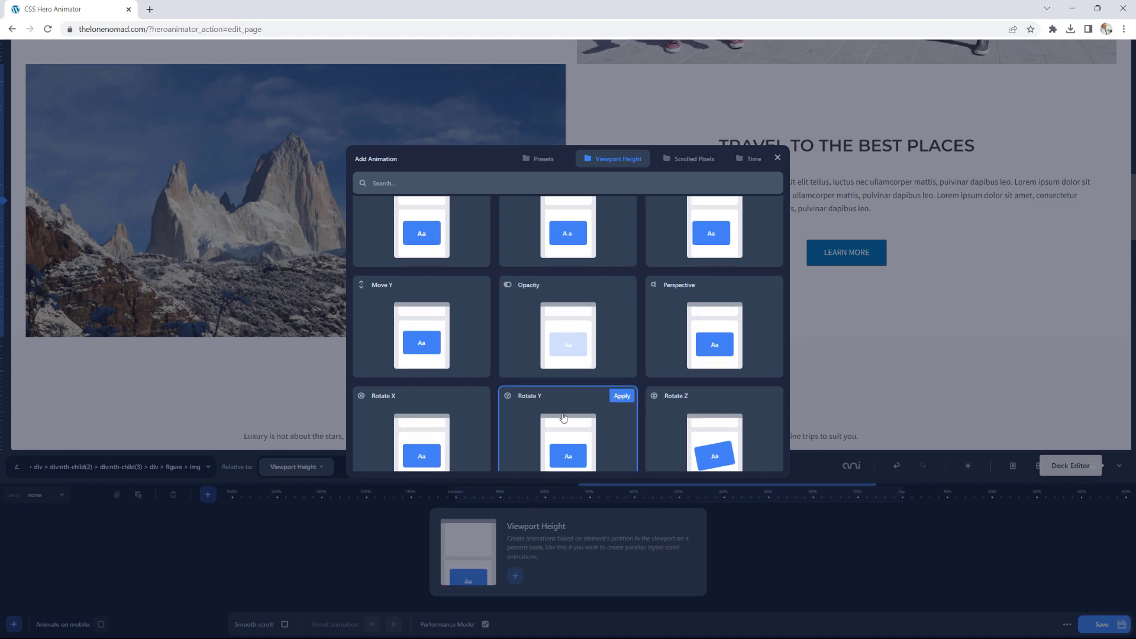
mouse_move(666, 420)
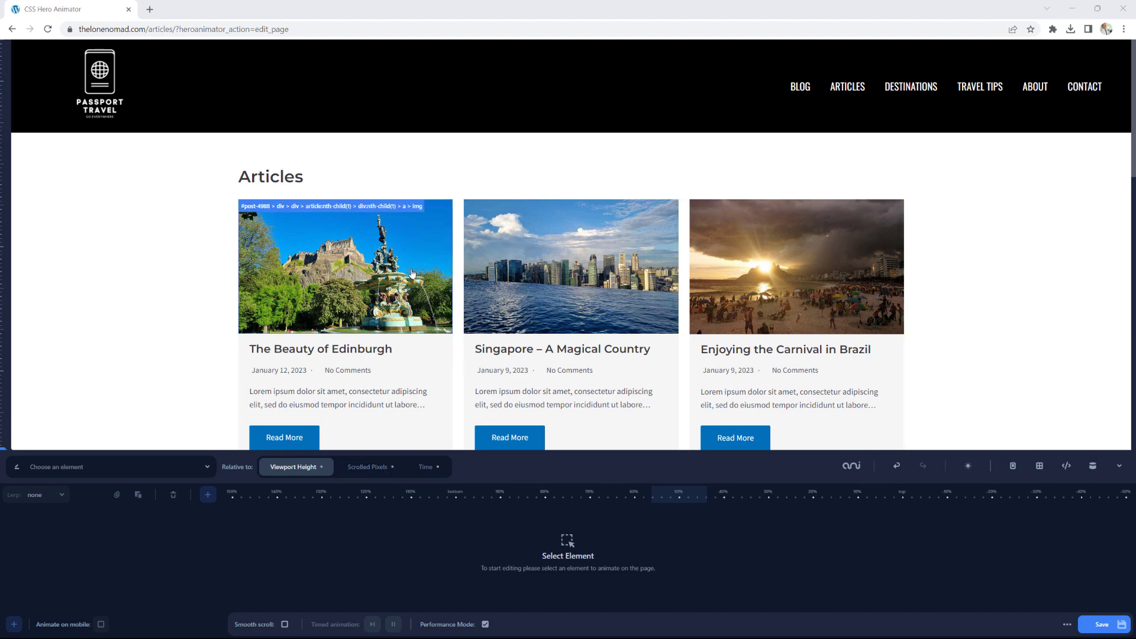
Add a Bg Color animation relative to Scrolled Pixels to the site header on the Articles page
scroll(973, 209, "down", 4)
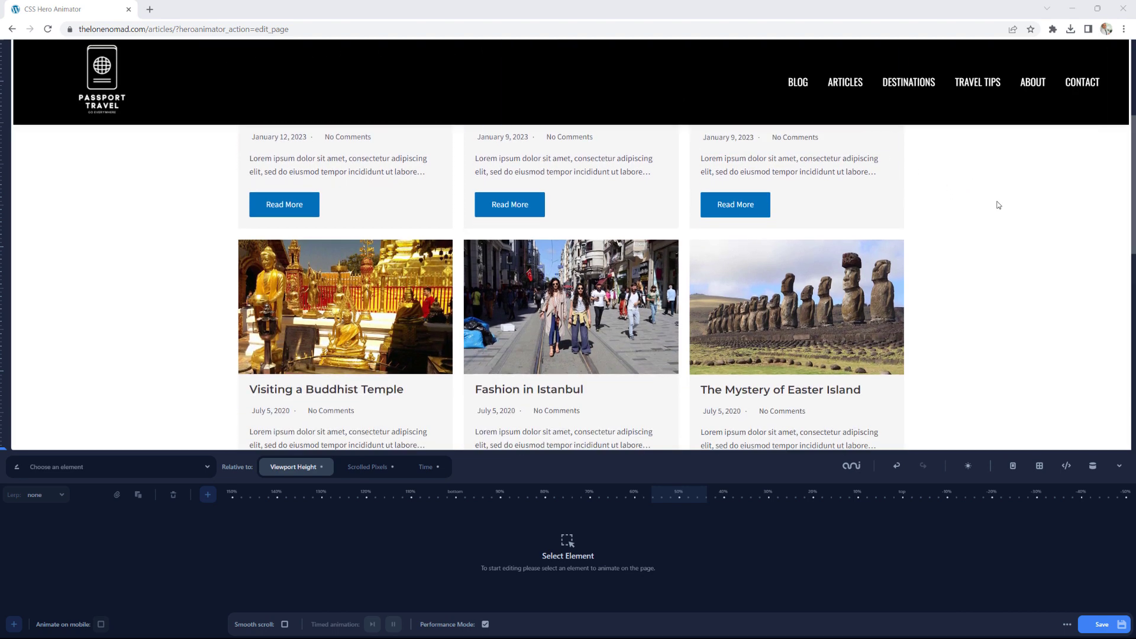
scroll(996, 203, "down", 3)
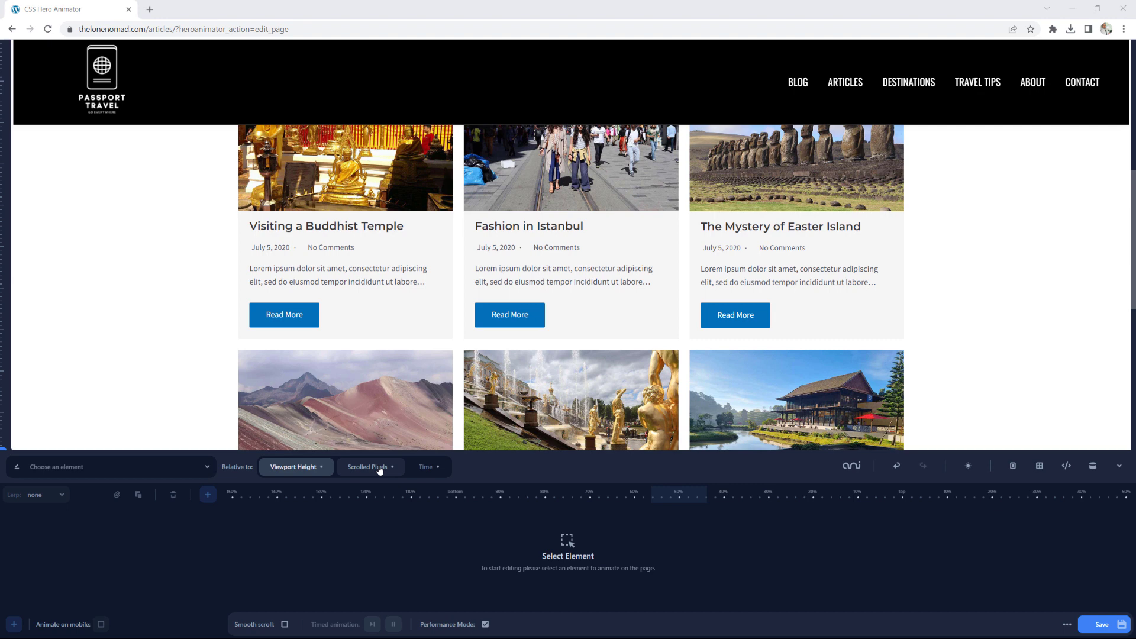
left_click(20, 58)
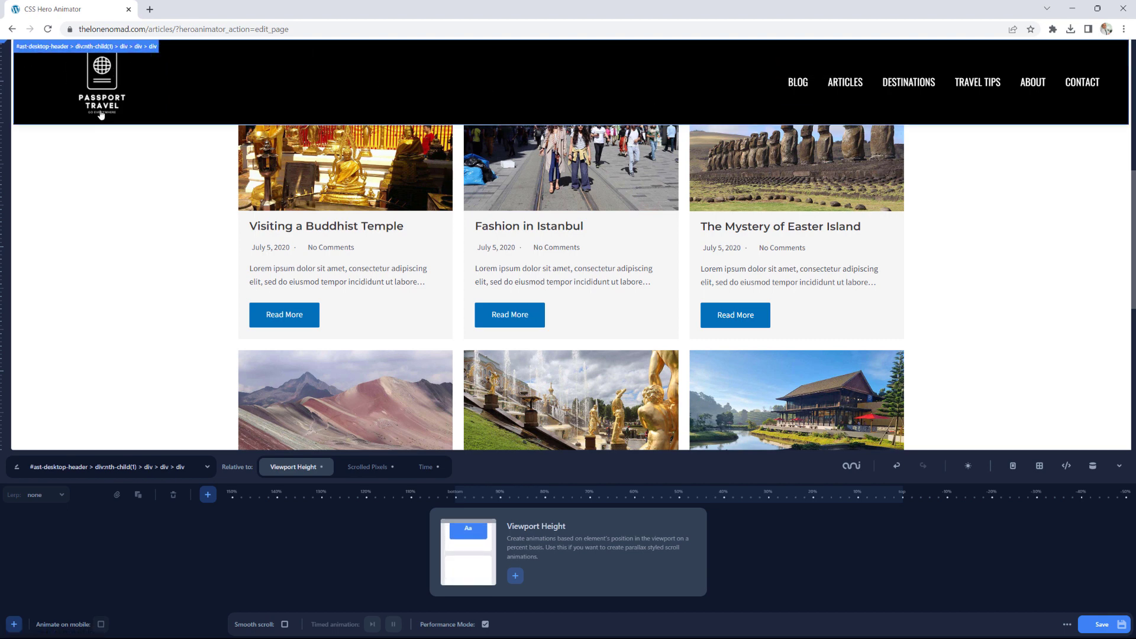
left_click(364, 468)
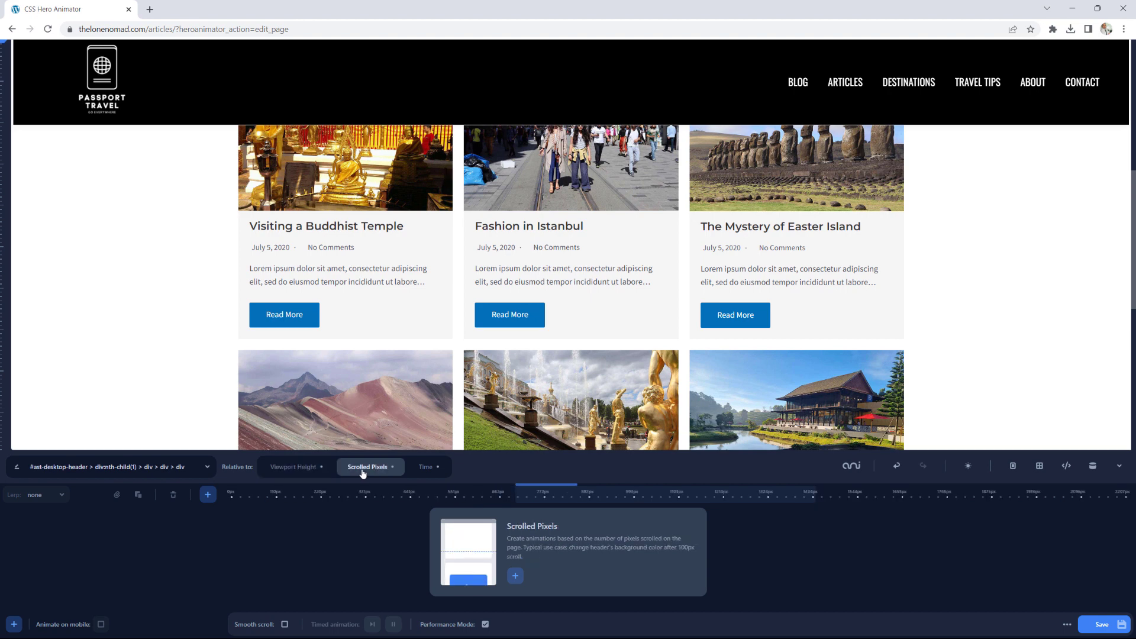
left_click(516, 576)
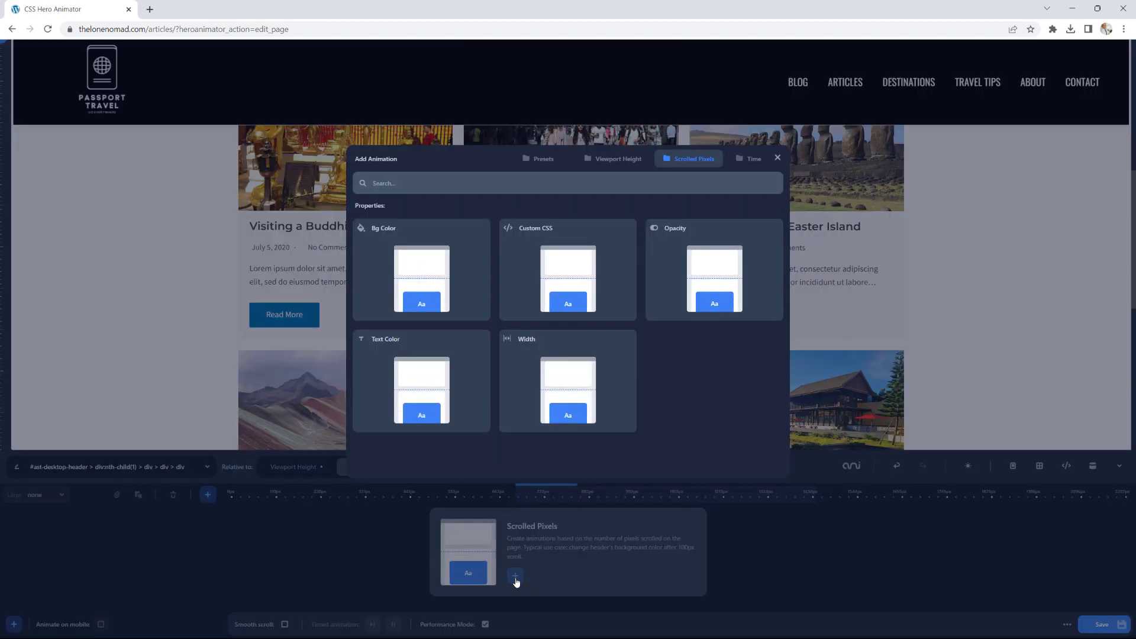
mouse_move(381, 246)
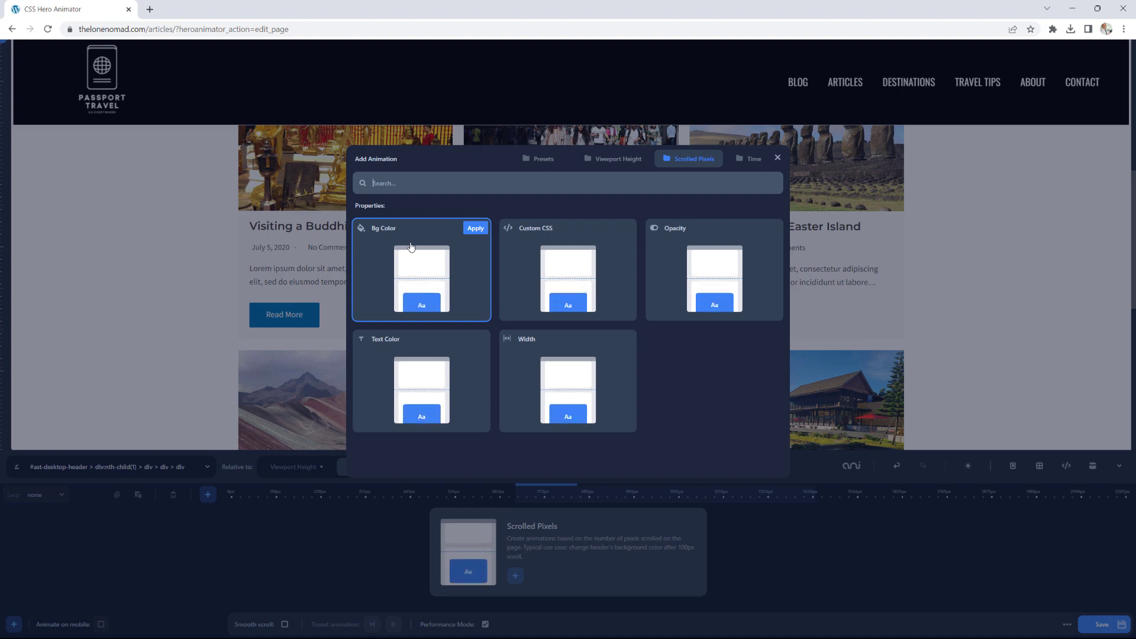
left_click(475, 228)
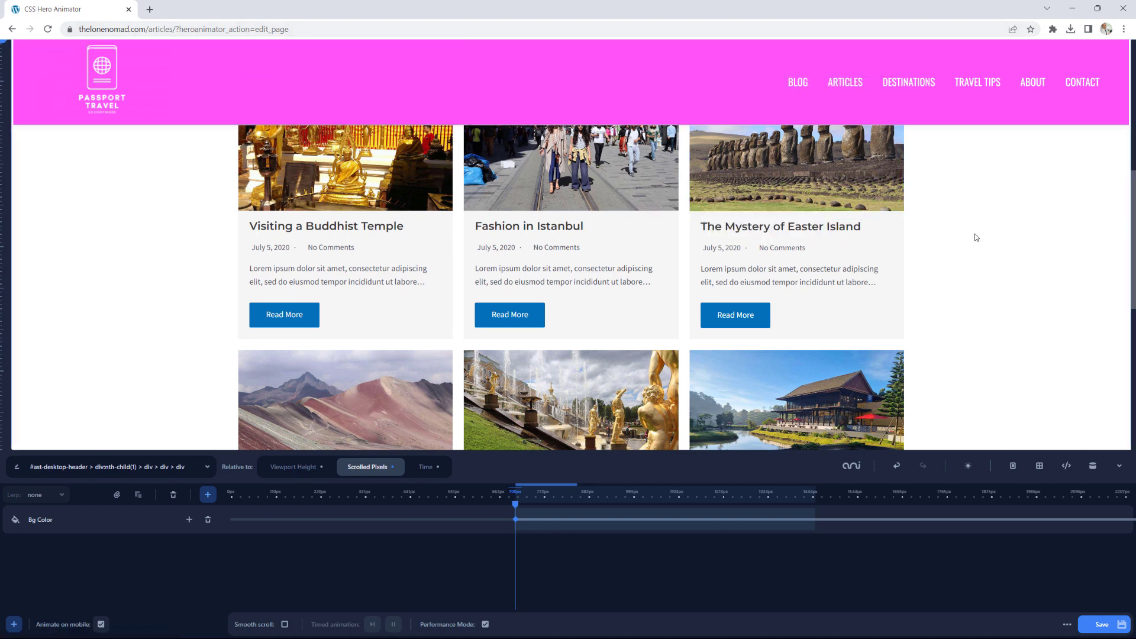
Preview how the header's background color changes around the Bg Color keyframe as the Articles page scrolls
scroll(975, 256, "up", 4)
scroll(974, 256, "up", 3)
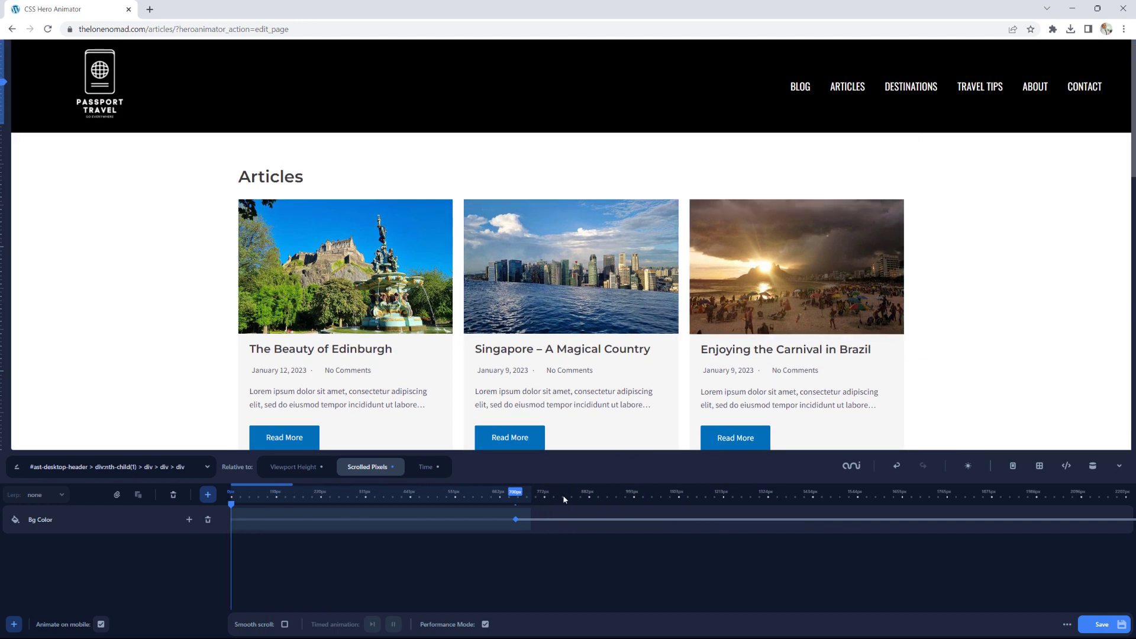
mouse_move(516, 521)
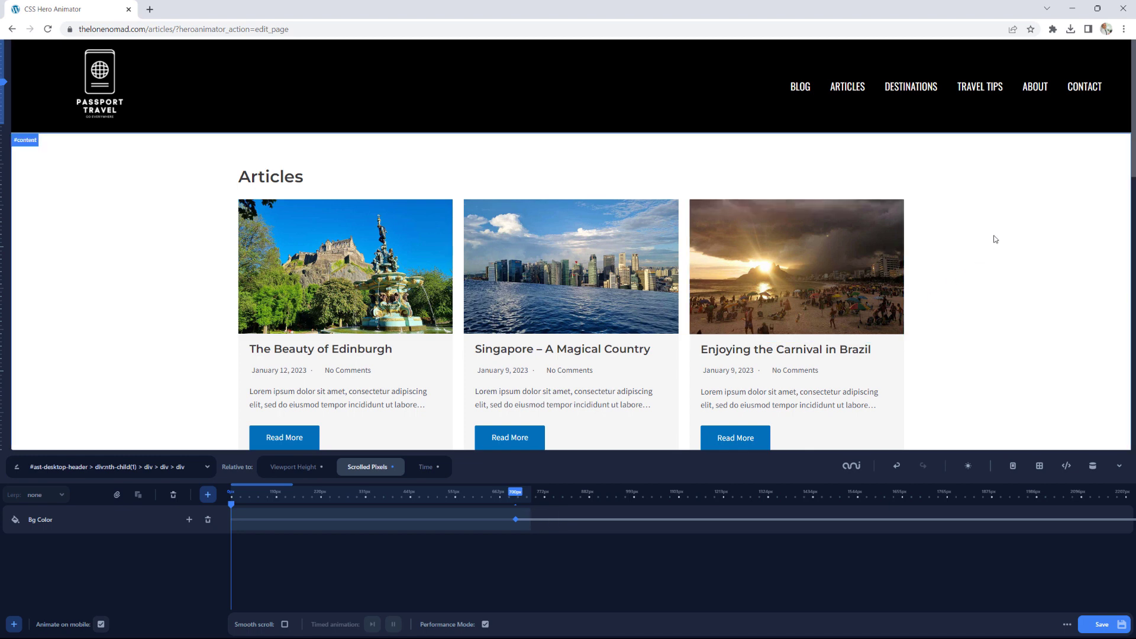
scroll(996, 239, "down", 5)
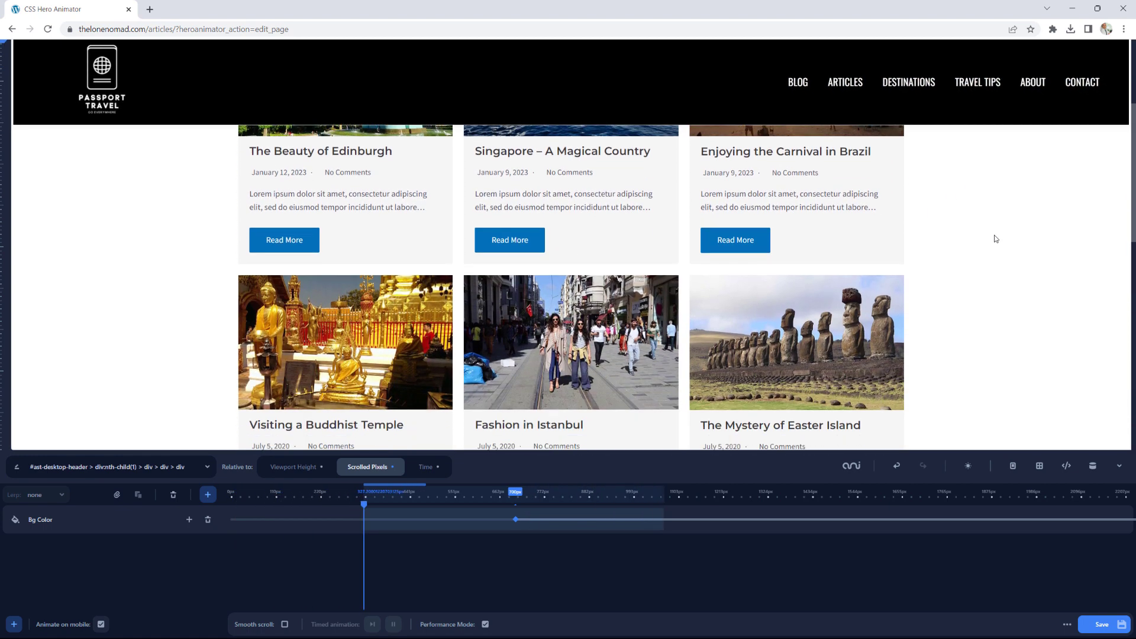
scroll(996, 239, "down", 2)
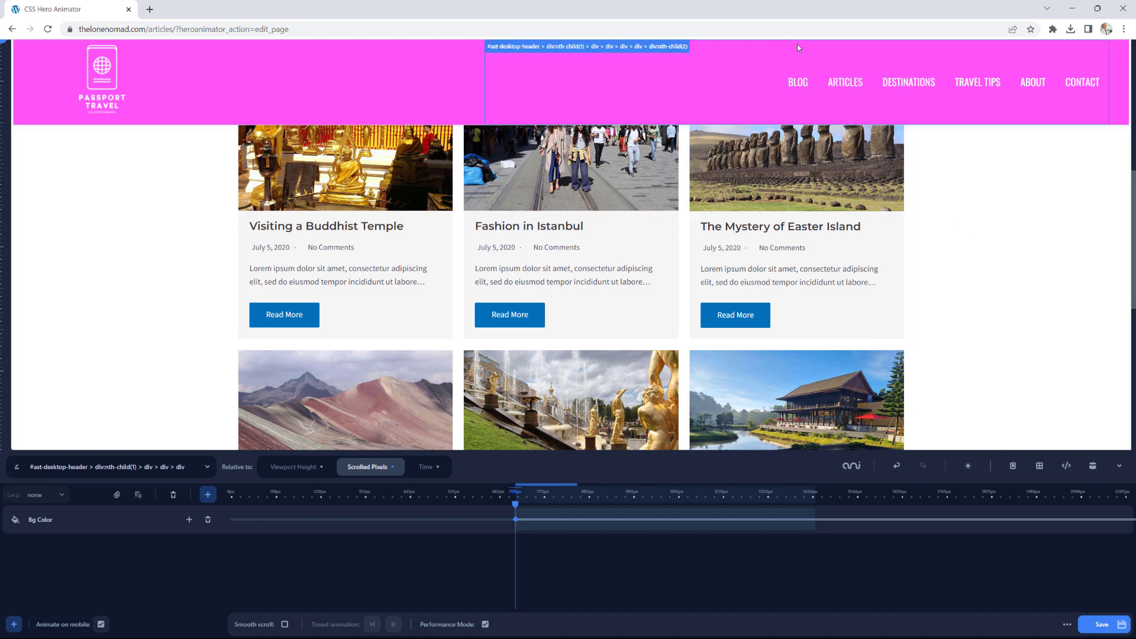
scroll(970, 239, "down", 2)
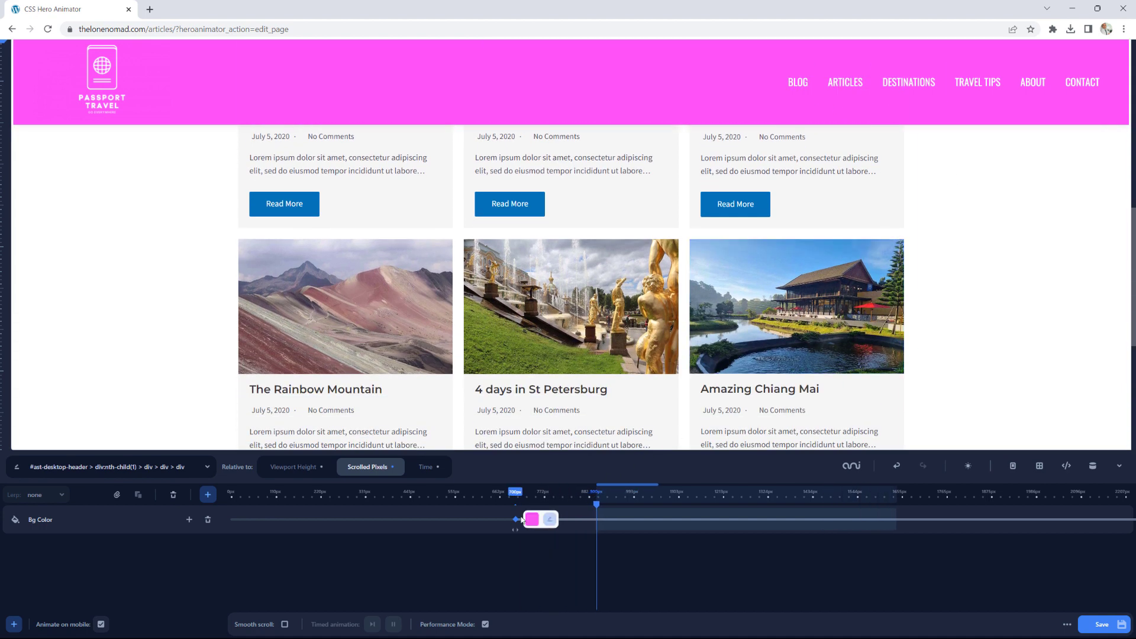
Move the header's Bg Color keyframe to 258 px and preview the color change while scrolling
left_click_drag(515, 526, 335, 526)
scroll(733, 488, "up", 9)
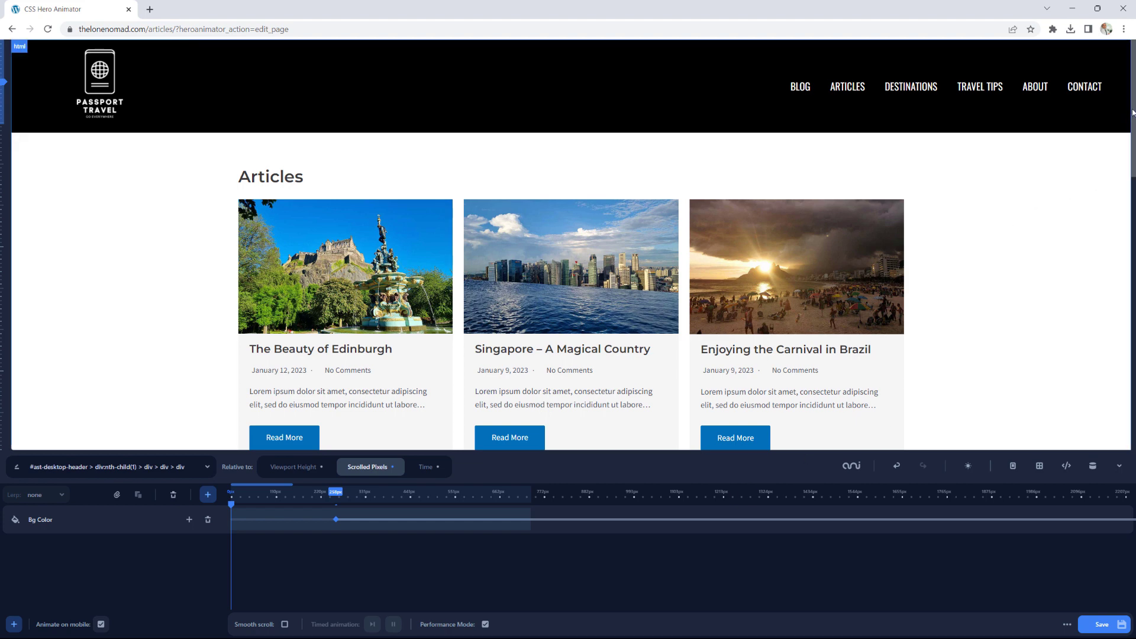
left_click_drag(1131, 113, 1132, 167)
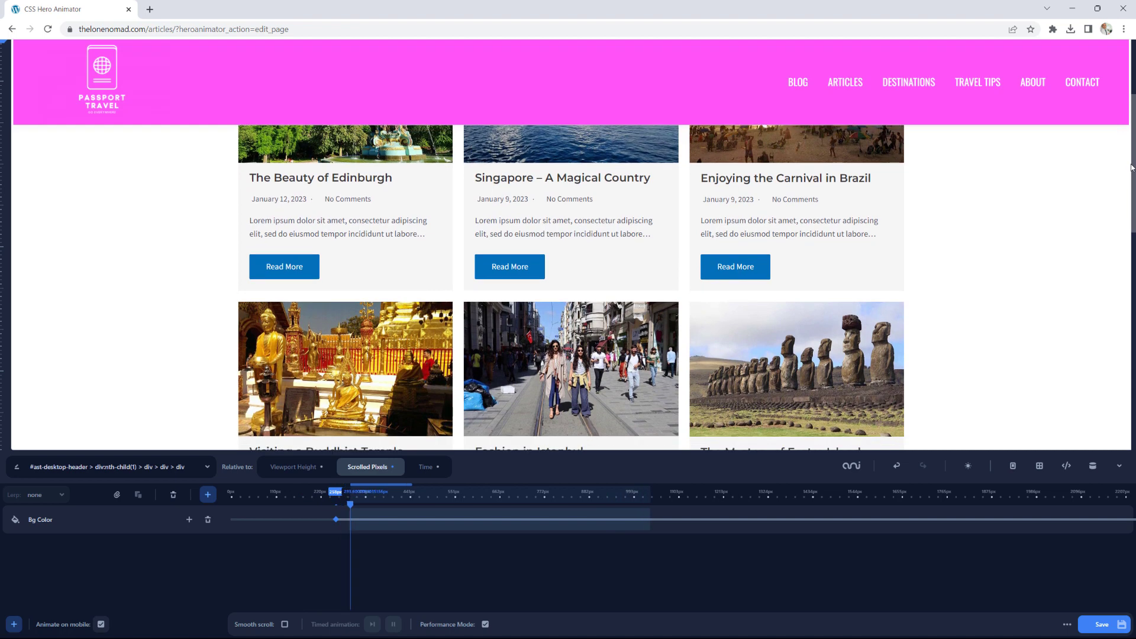
left_click_drag(1131, 167, 1132, 126)
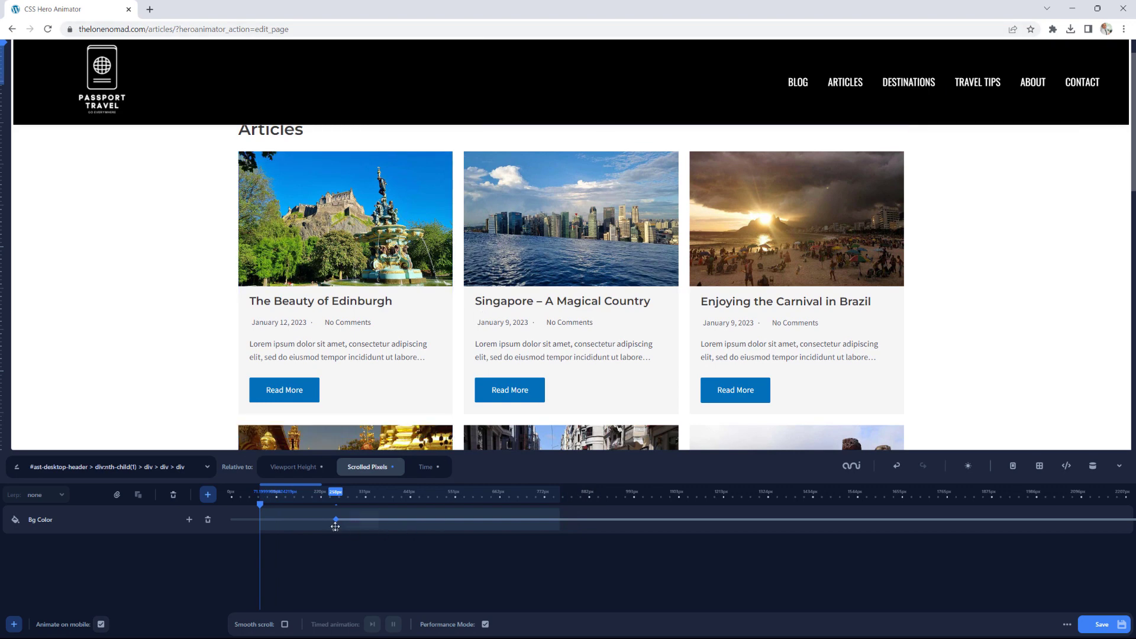
Set the 258 px Bg Color keyframe's value to #f0f0f0 and preview the header while scrolling the page
mouse_move(335, 526)
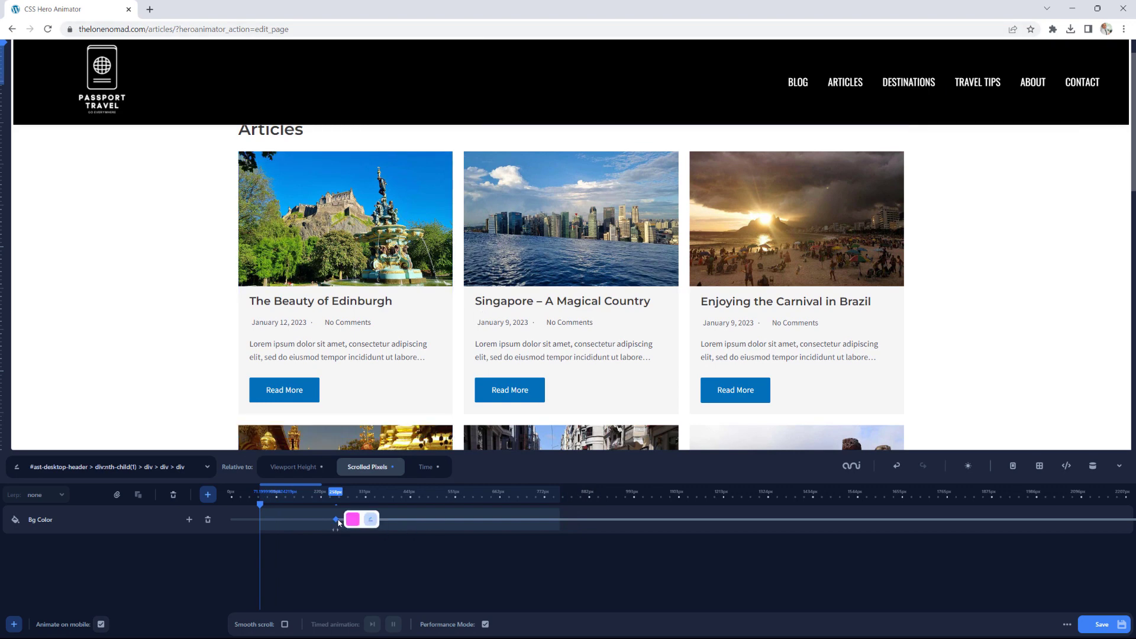
left_click(371, 520)
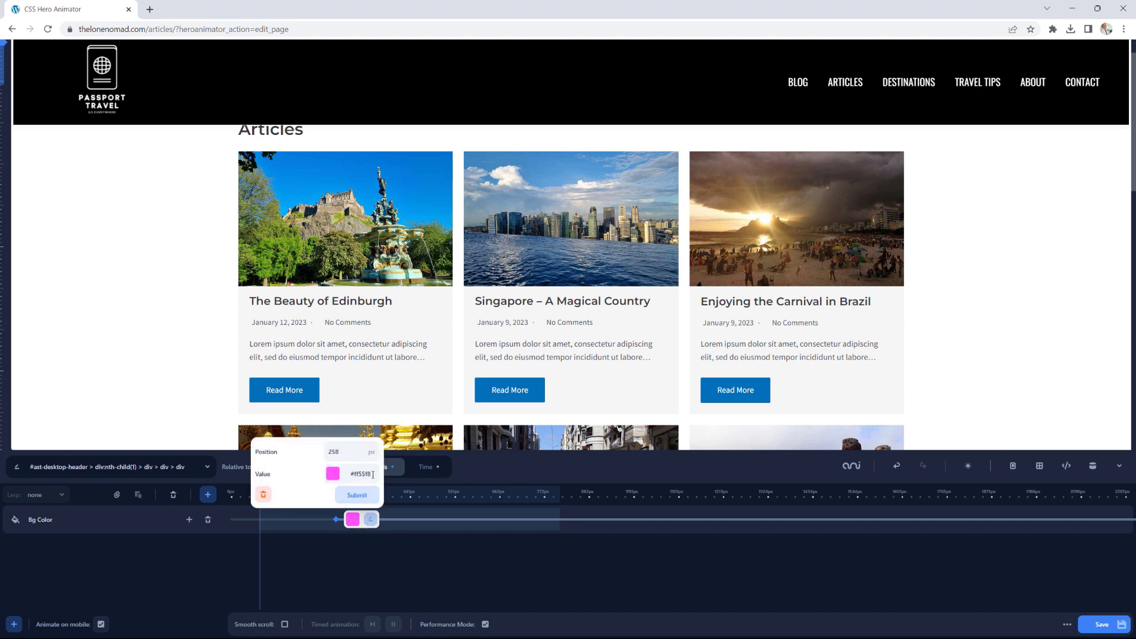
left_click_drag(372, 475, 362, 474)
type("0f0f0")
left_click(357, 495)
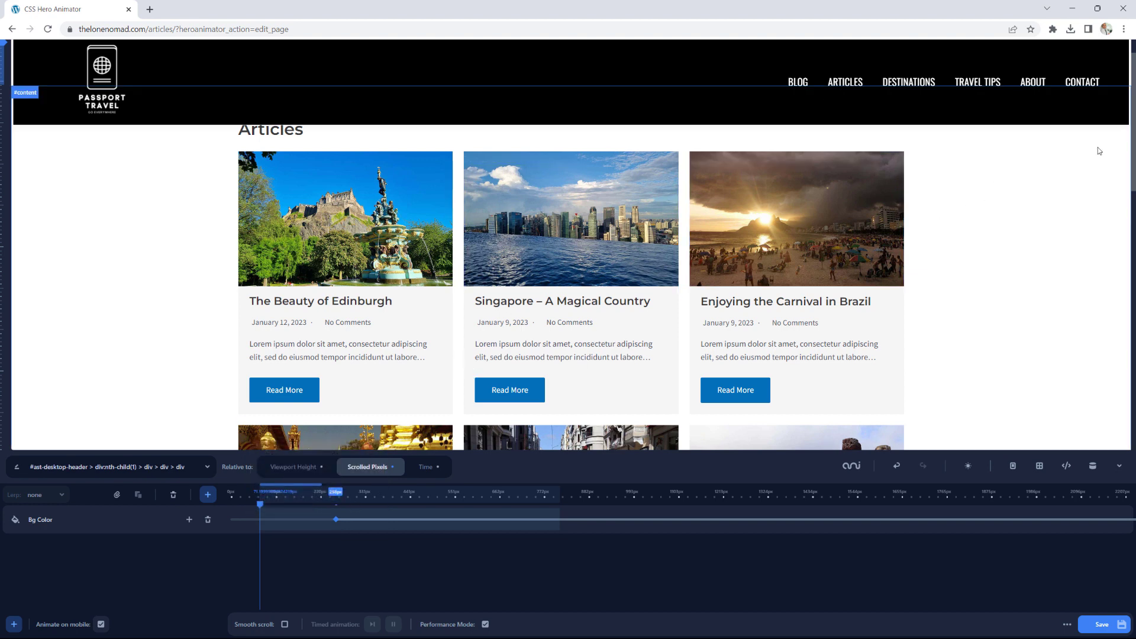
mouse_move(1132, 141)
left_mouse_down()
mouse_move(1132, 126)
mouse_move(1124, 183)
left_mouse_up()
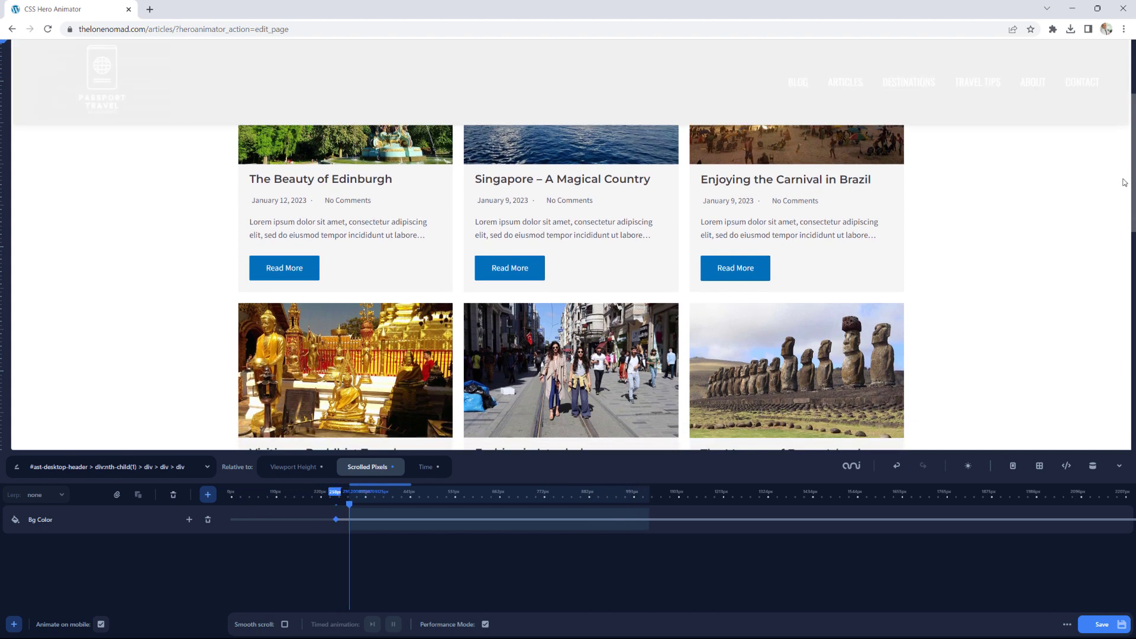
Try to delete the header's only Bg Color keyframe
mouse_move(335, 520)
left_click(374, 523)
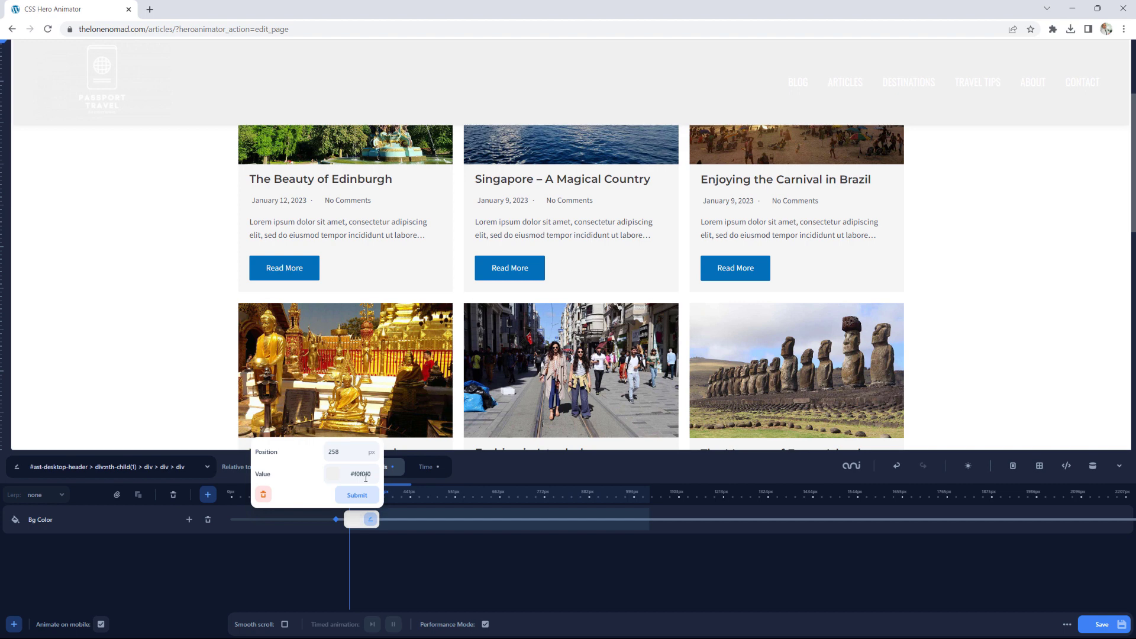
left_click(263, 494)
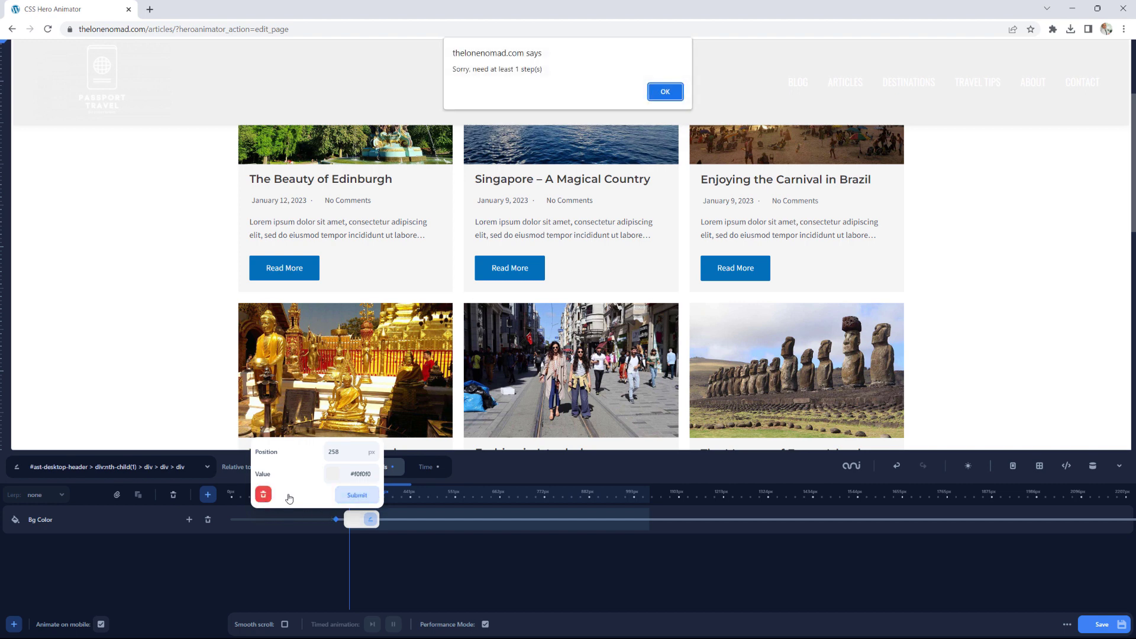
left_click(665, 92)
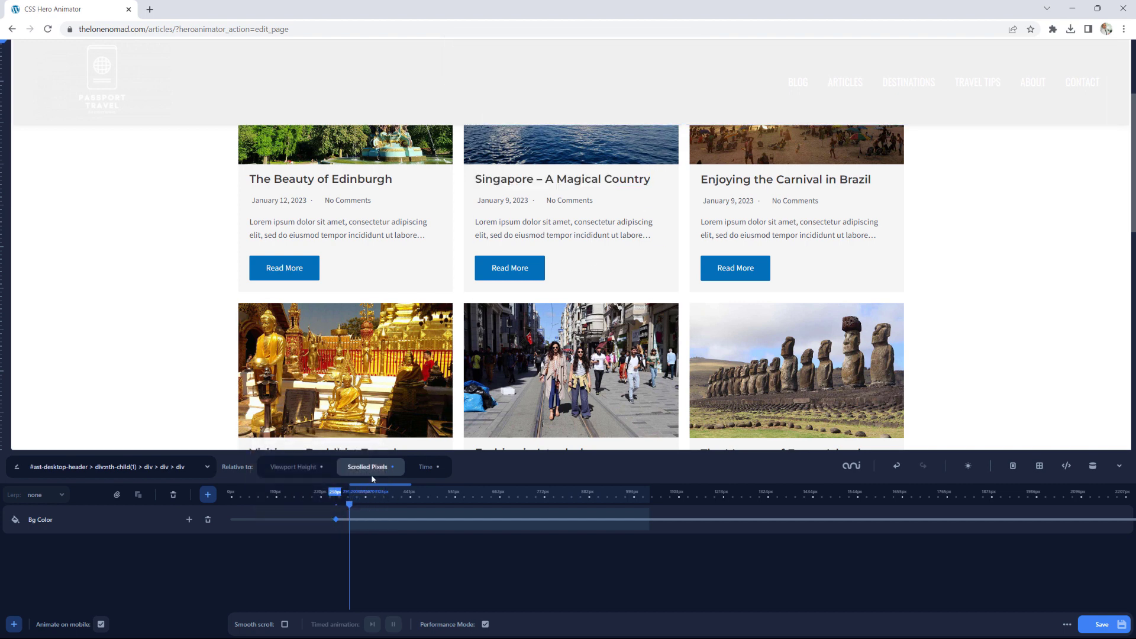
Remove the whole Bg Color animation from the header
left_click(189, 521)
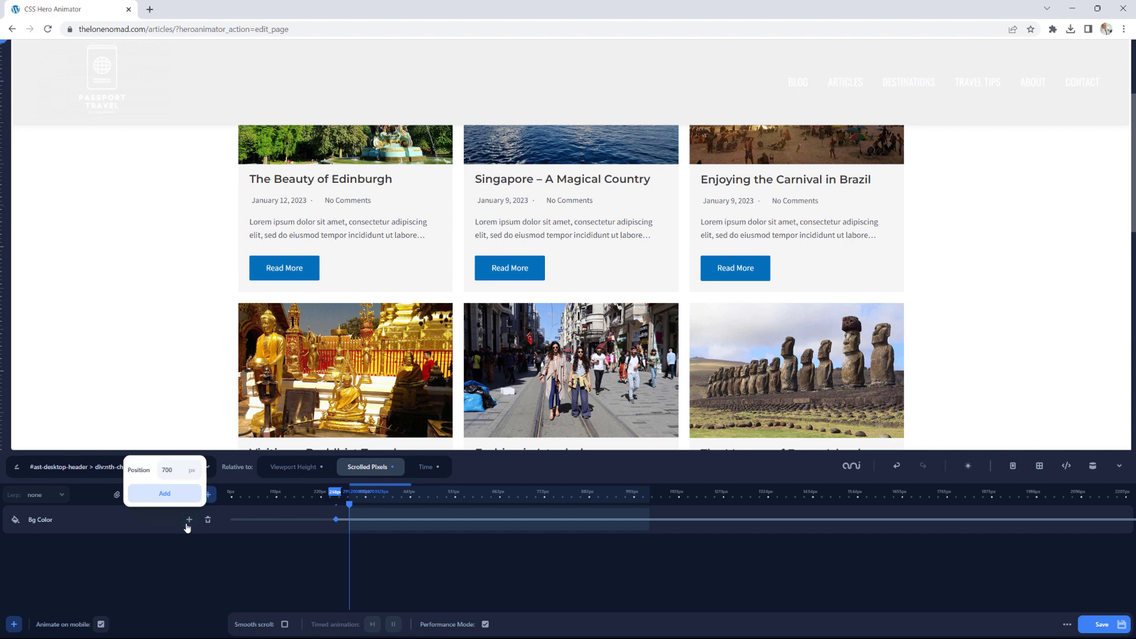
left_click(208, 520)
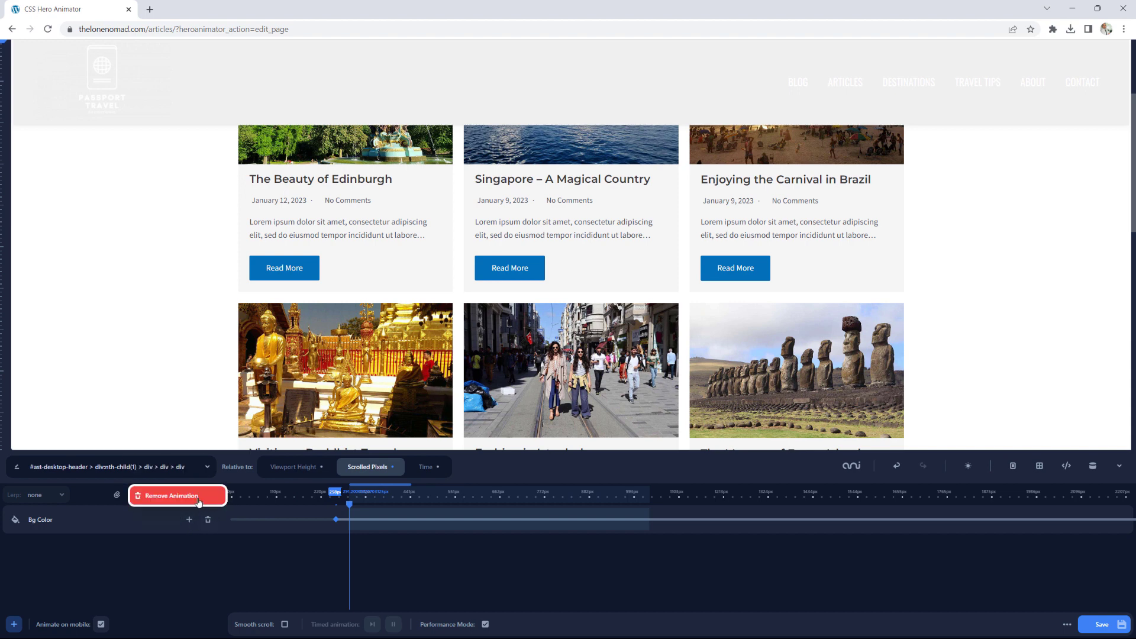
left_click(178, 496)
Add the simple-spin Time animation to the group photo beside "We Love to Travel" and open its keyframe code for editing
left_click(515, 576)
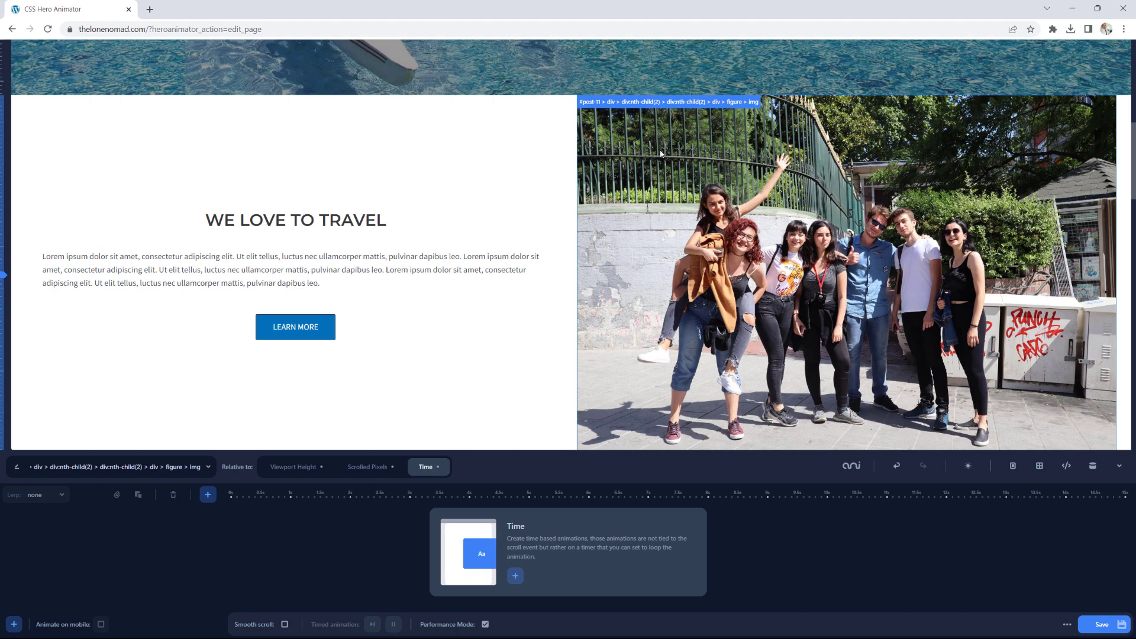
left_click(515, 576)
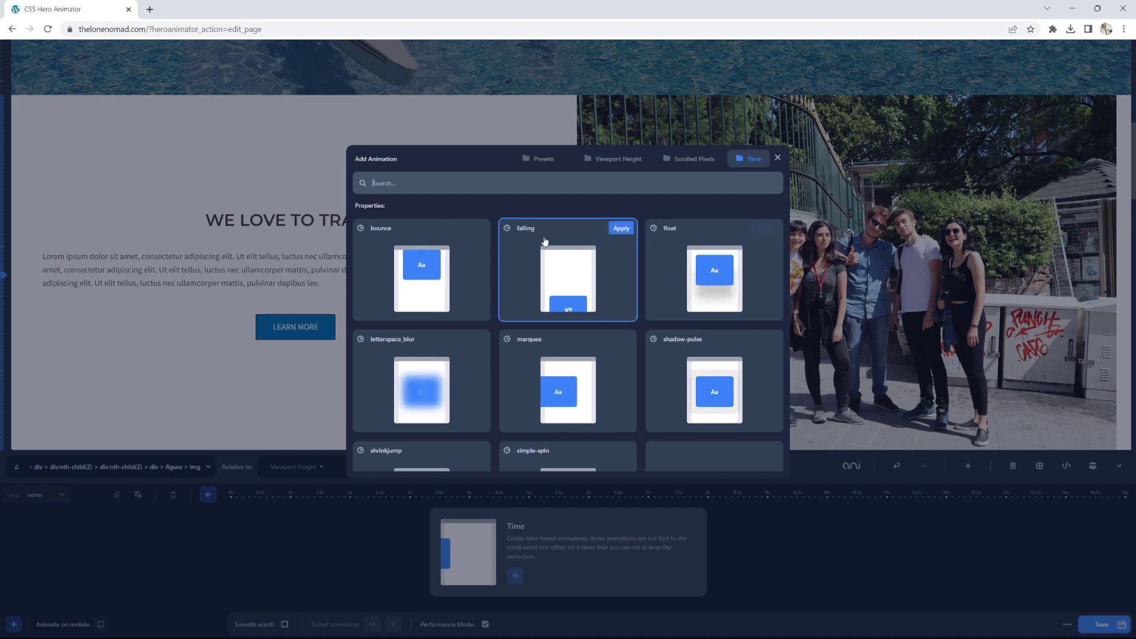
scroll(603, 269, "down", 2)
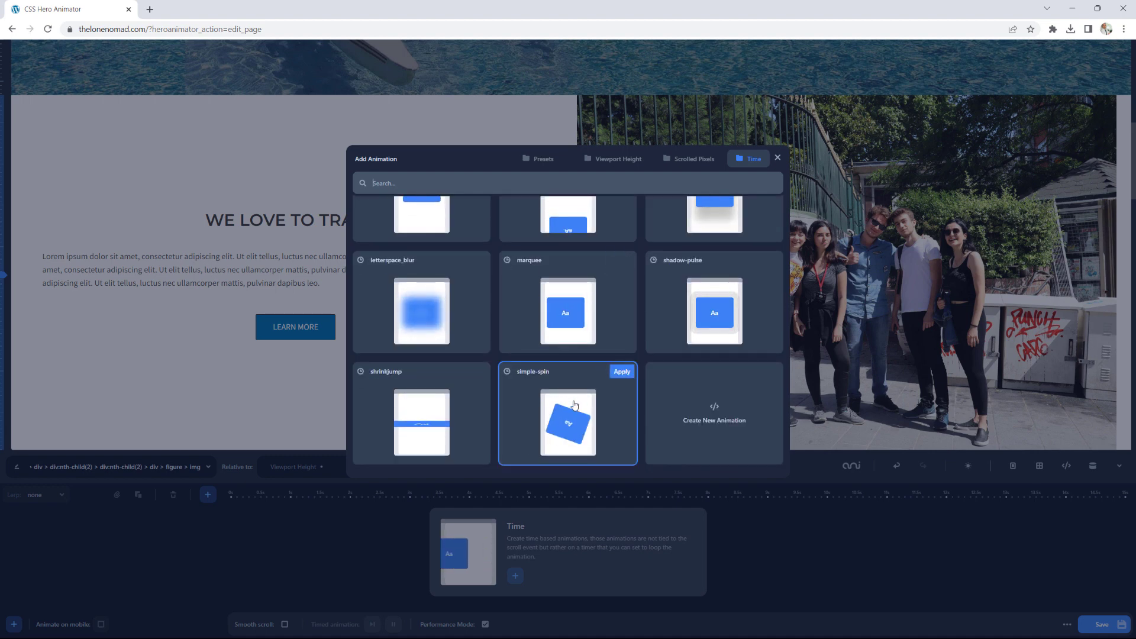
left_click(620, 373)
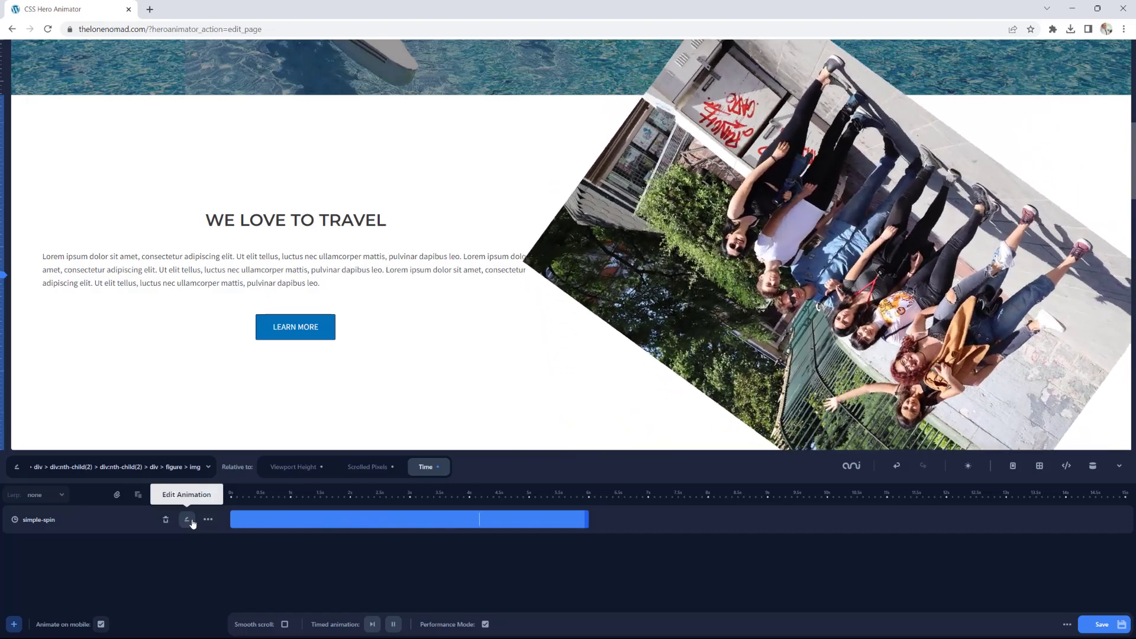
left_click(192, 523)
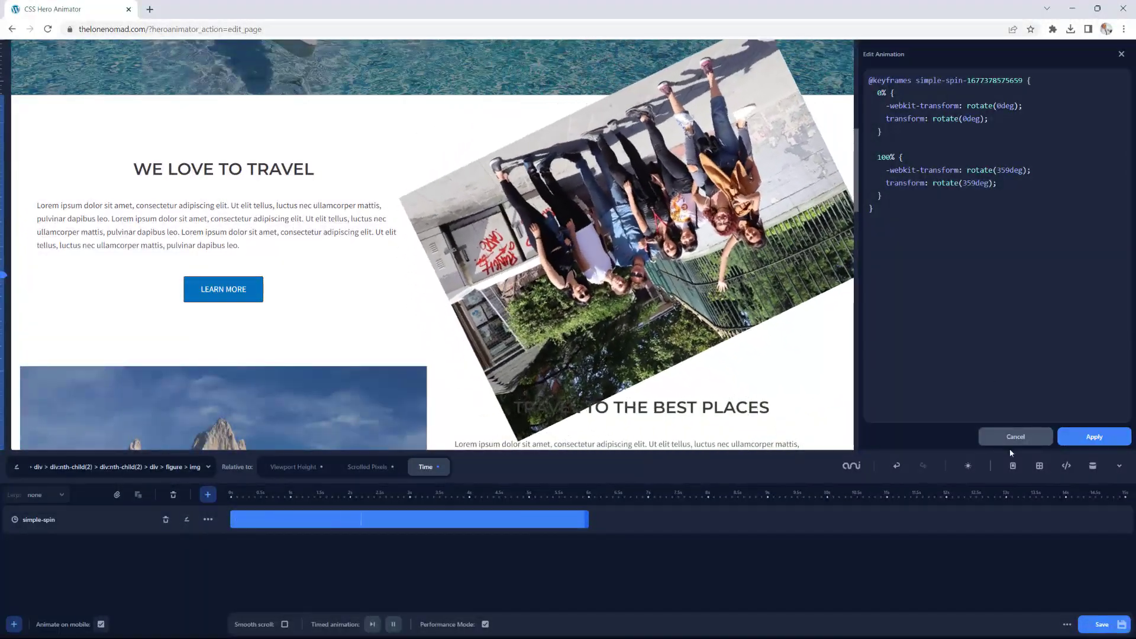
Cancel the keyframe code editing and give the simple-spin animation a 5000 ms delay and a 3000 ms duration
left_click(1013, 436)
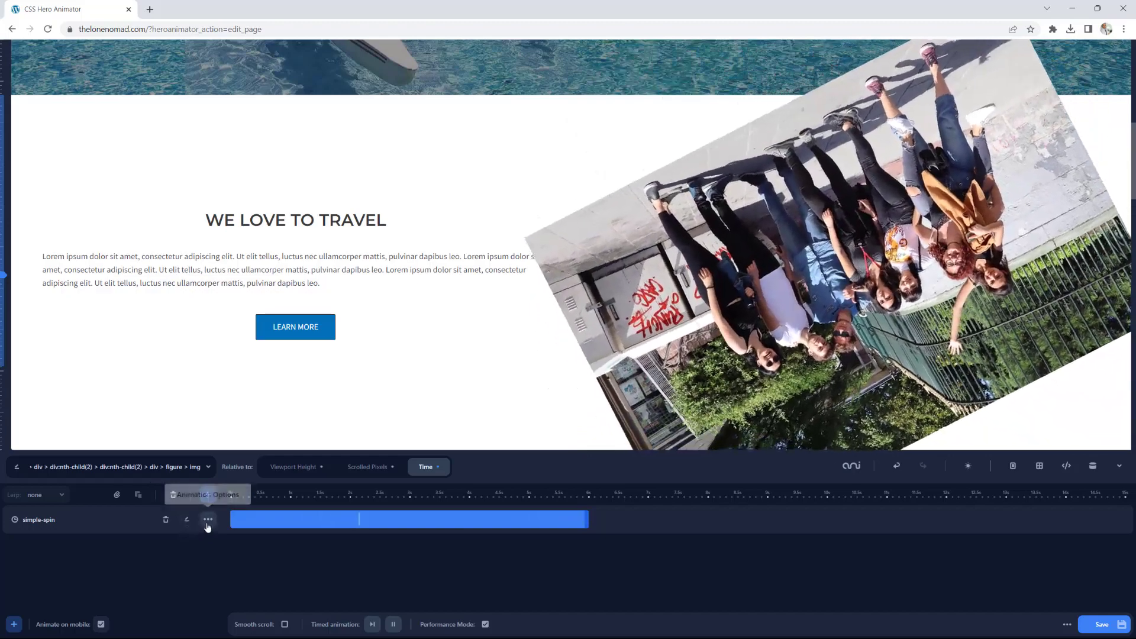
left_click(207, 519)
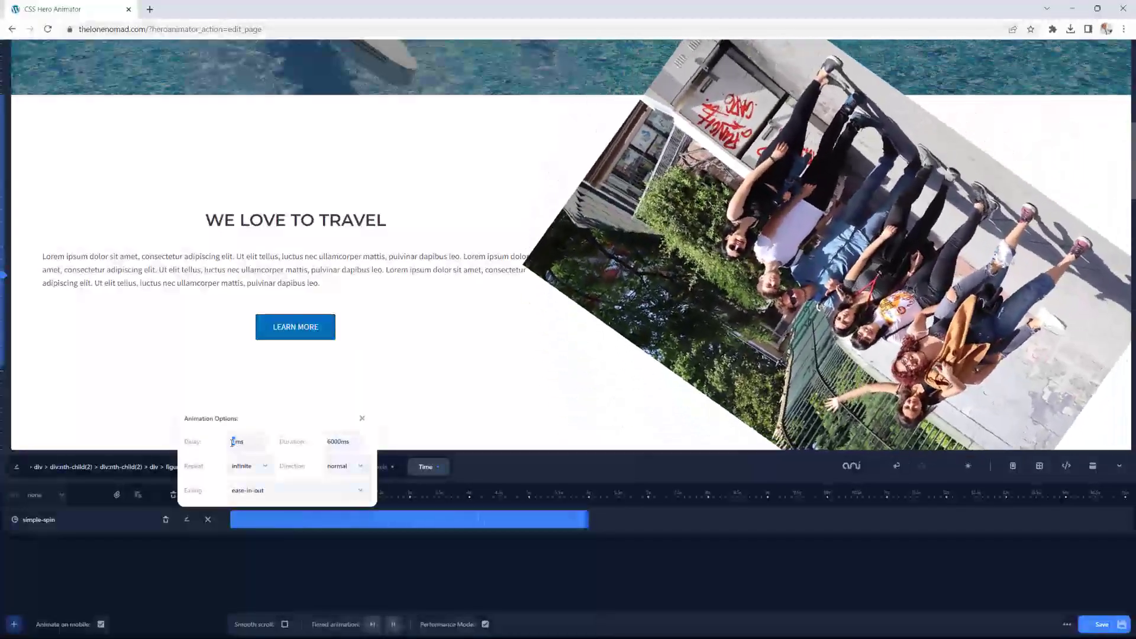
type("000")
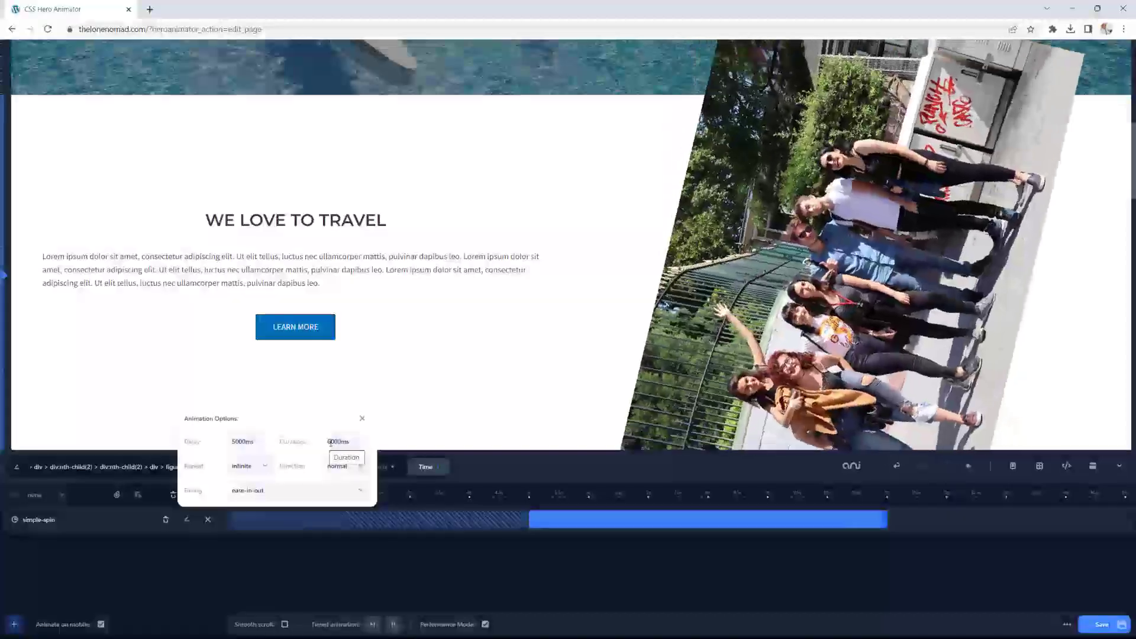
left_click_drag(332, 443, 328, 442)
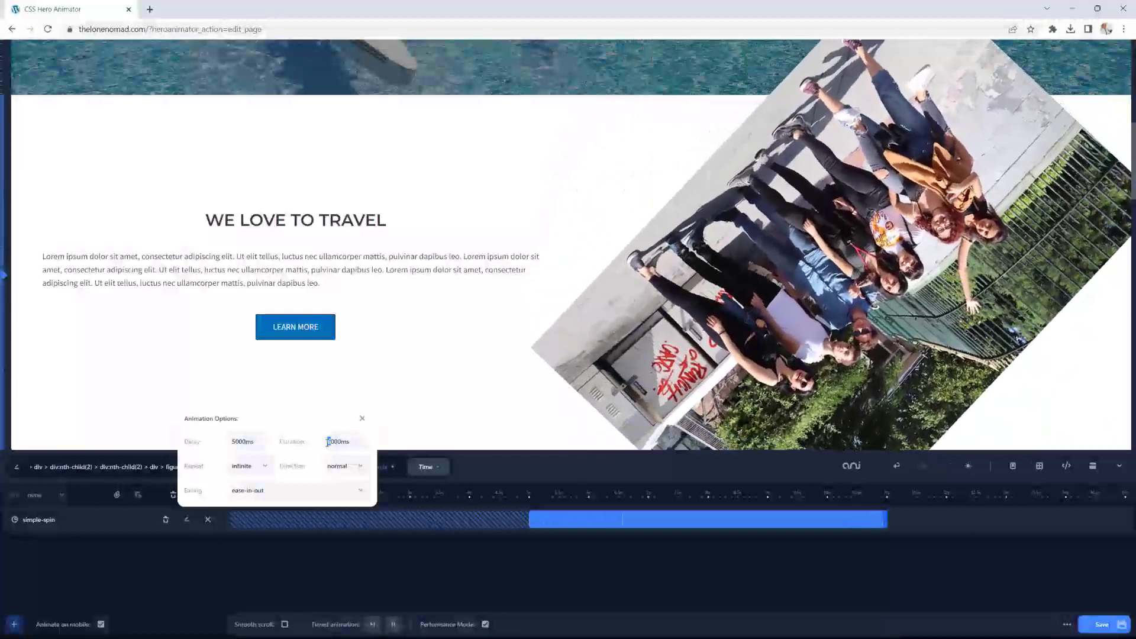
type("3")
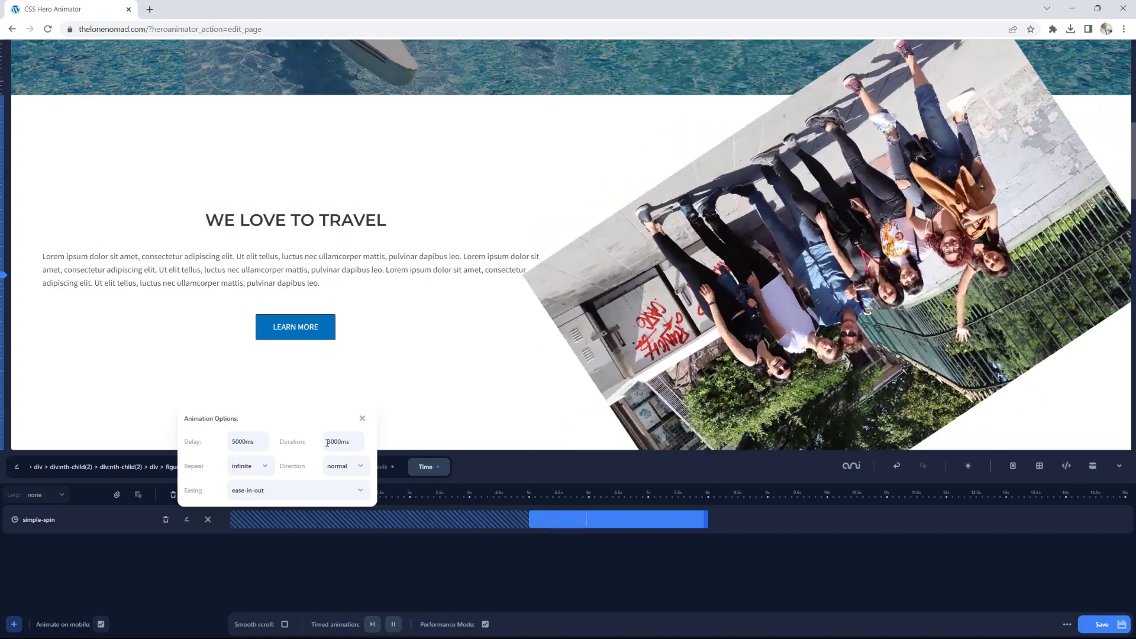
Make the simple-spin animation repeat 2 times in the alternate direction
left_click(252, 468)
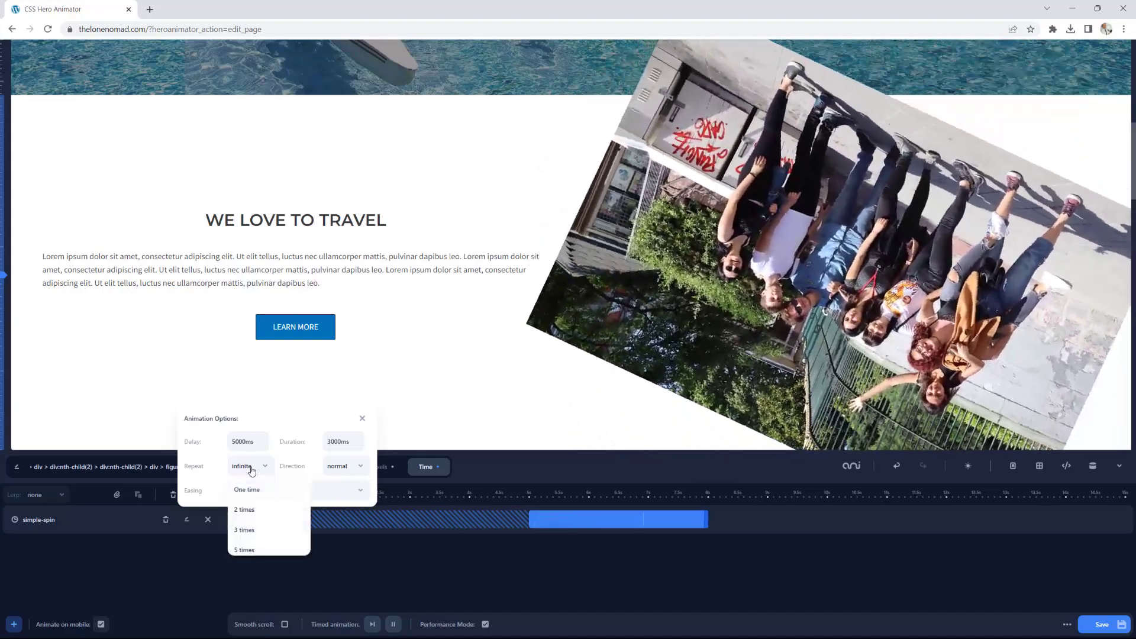
left_click(251, 515)
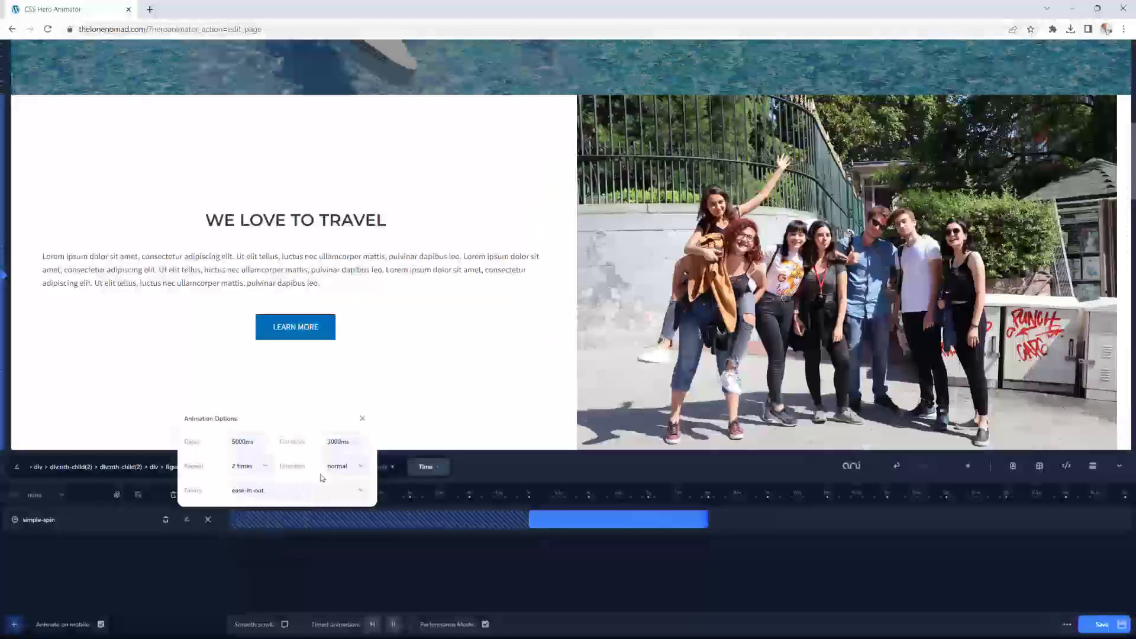
left_click(349, 467)
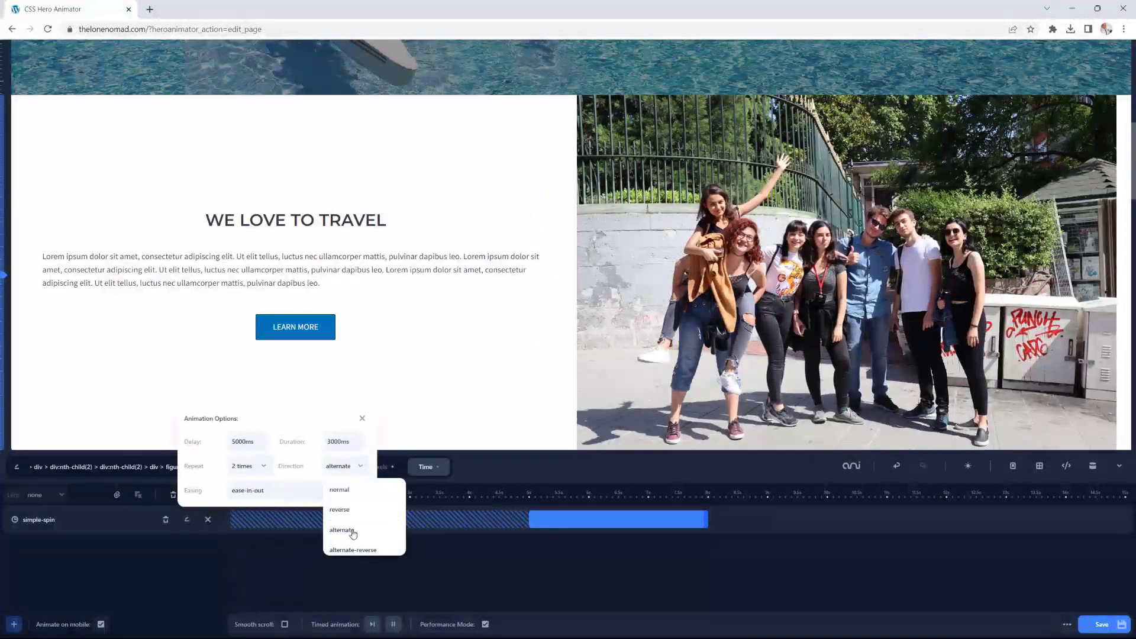
left_click(353, 533)
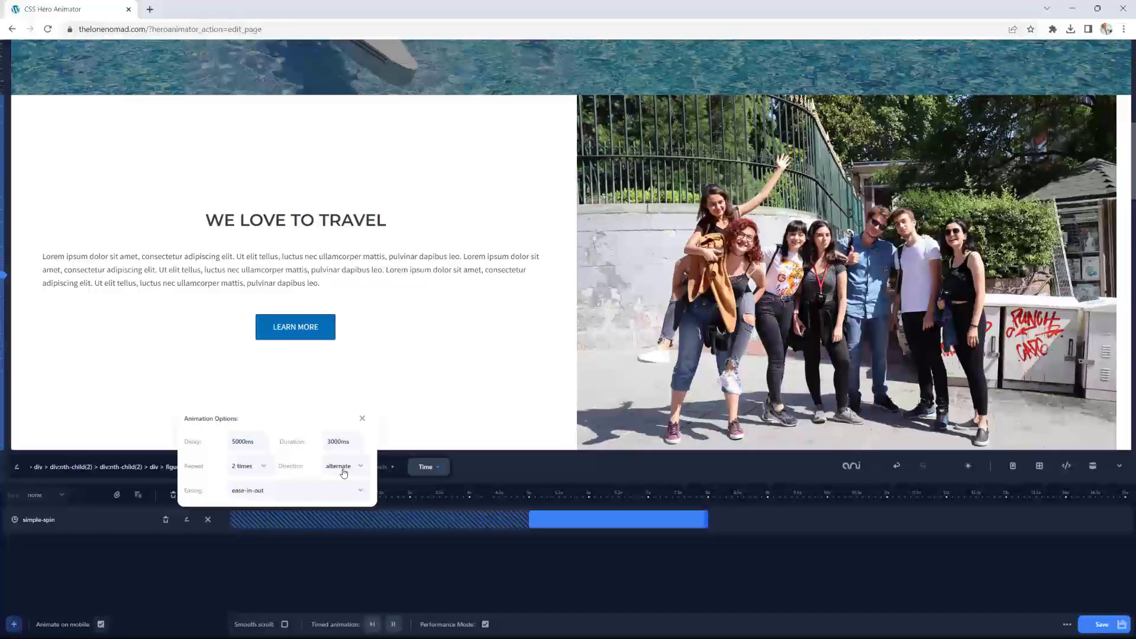
Set the simple-spin animation's easing to linear and save the page's animations
left_click(257, 498)
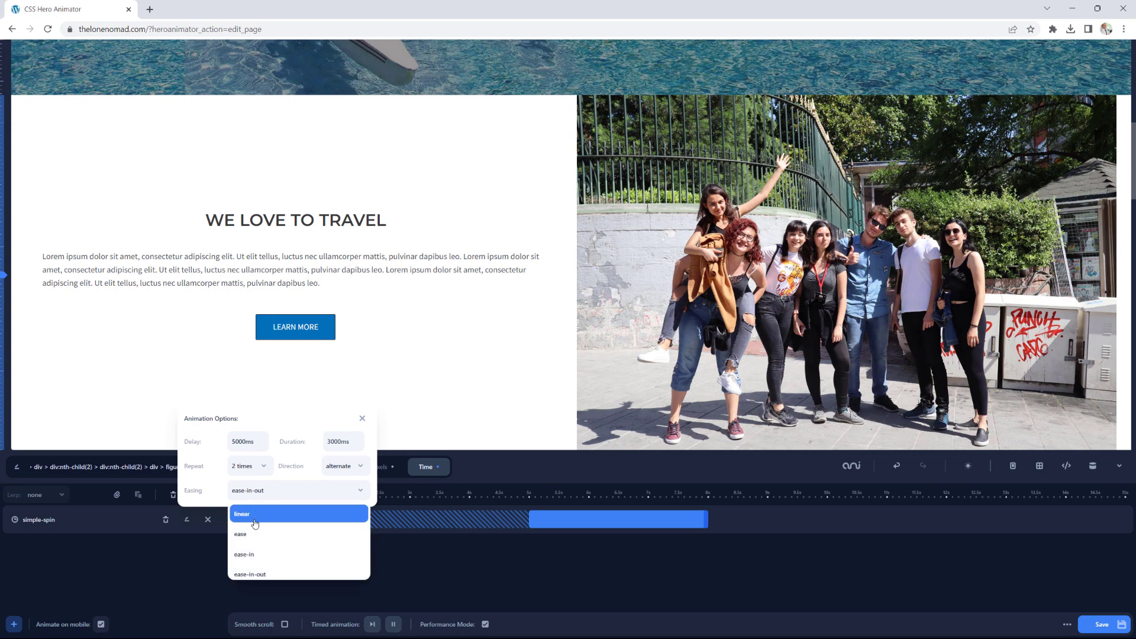
left_click(245, 515)
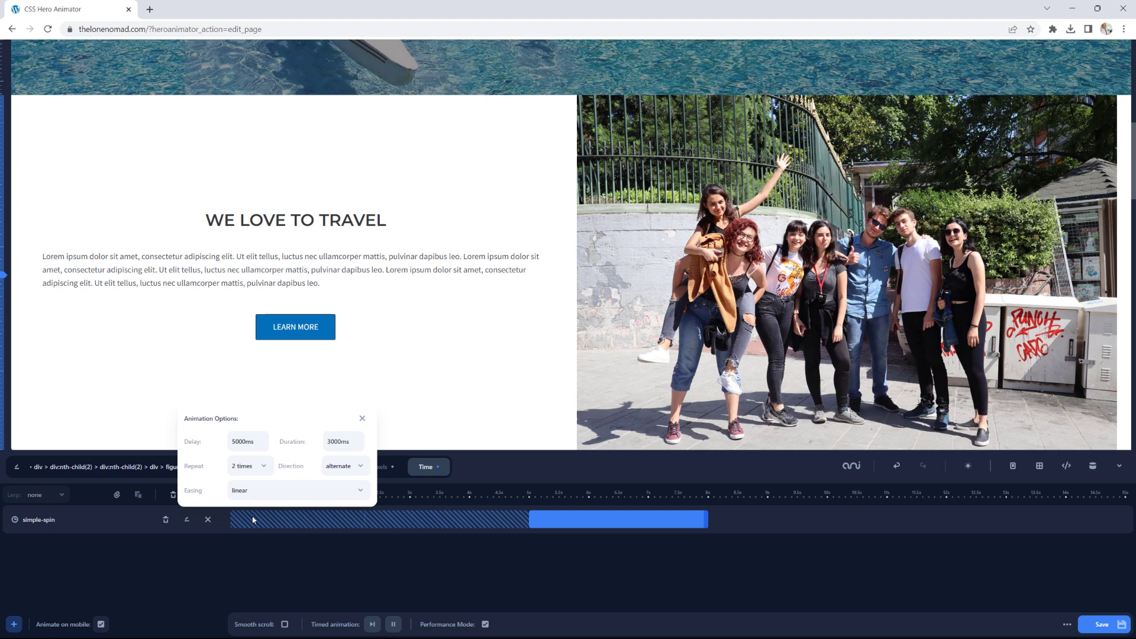
left_click(1097, 625)
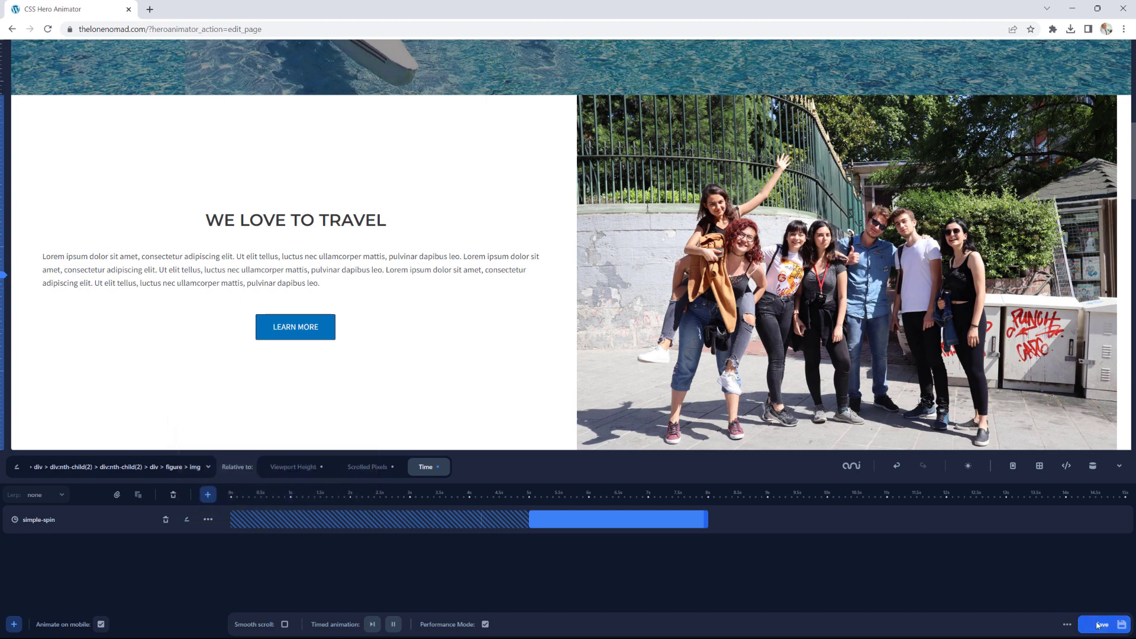
left_click(1097, 625)
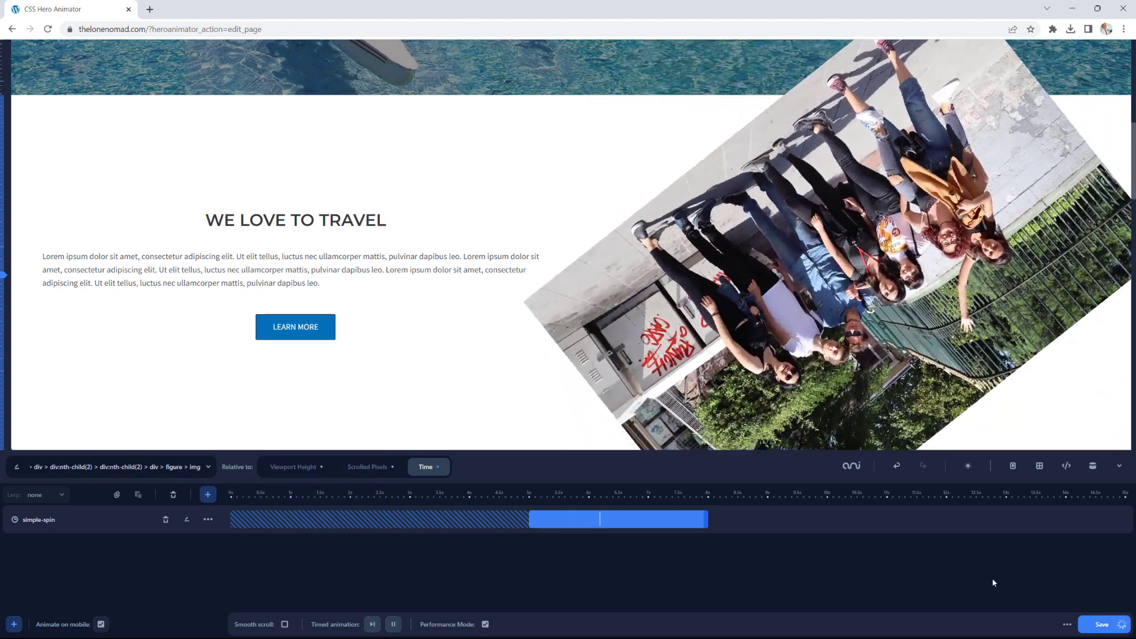